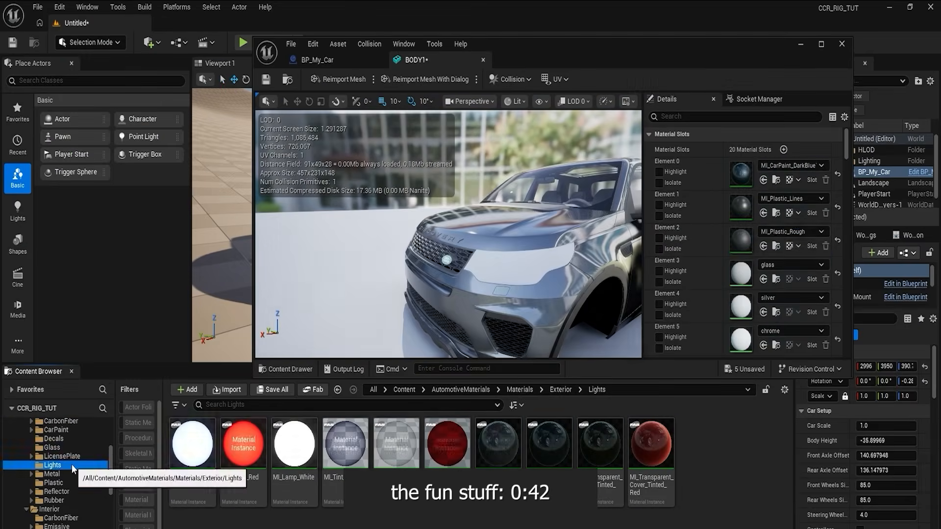
Browse the exterior Plastic, Reflector and Metal material folders for materials that suit the car body mesh
left_click(68, 484)
left_click(59, 491)
double_click(341, 445)
left_click(460, 60)
left_click(659, 295)
left_click(64, 474)
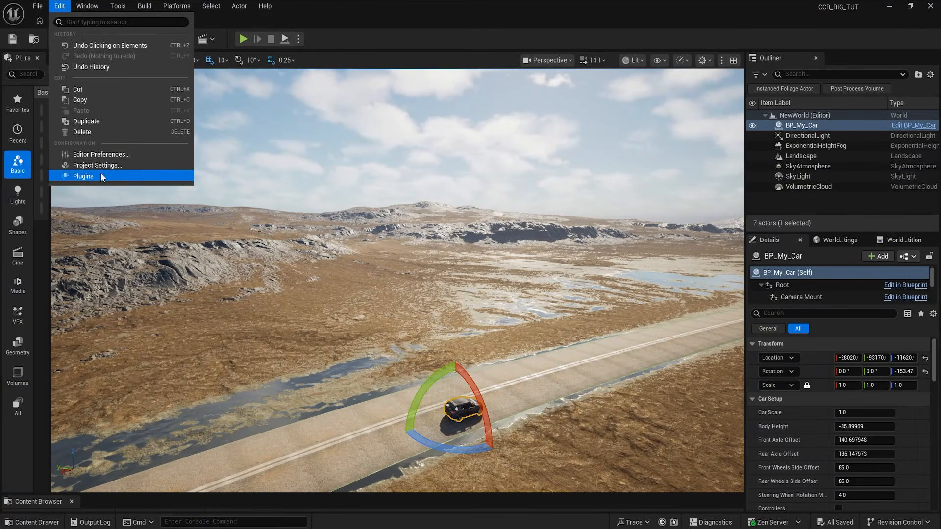
Enable the Procedural Content Generation Framework (PCG) plugin with its Instanced Actors, Nanite Assemblies, Niagara and Water interops, and restart the editor
left_click(101, 175)
type("pc")
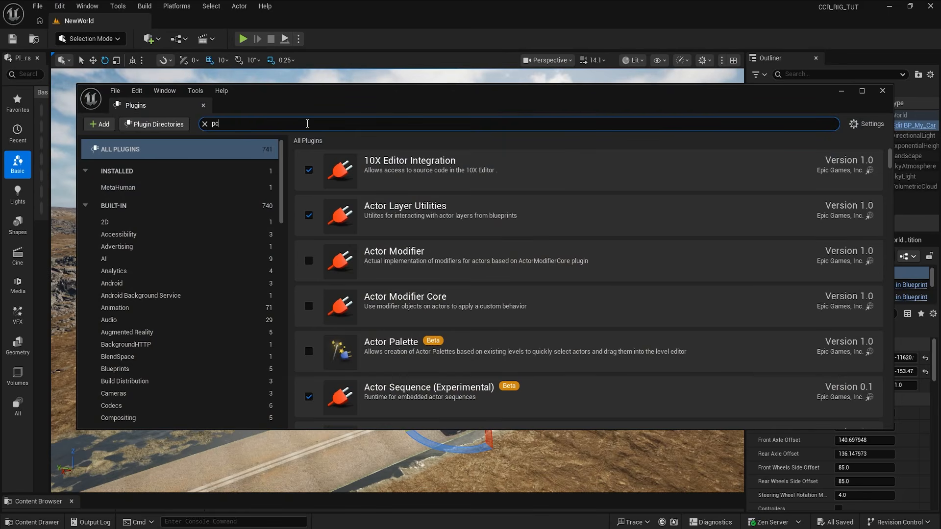
type("g")
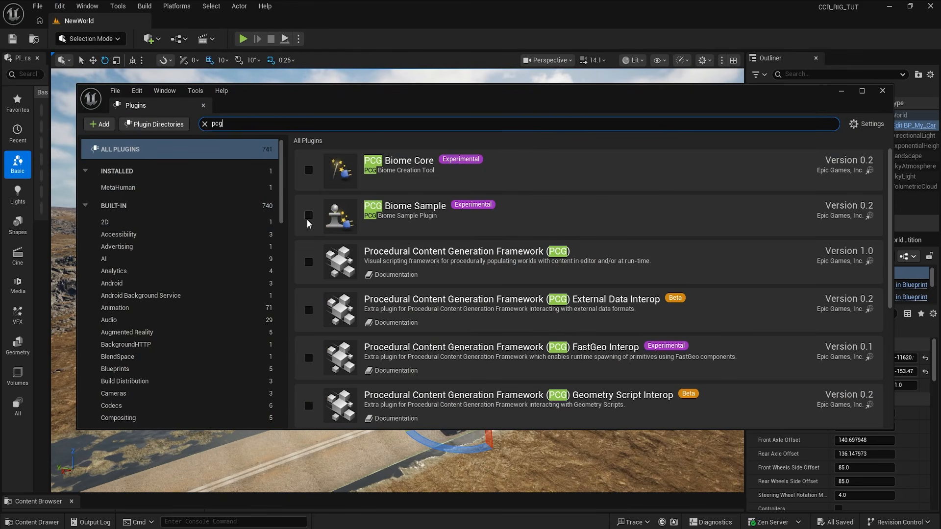
left_click(306, 263)
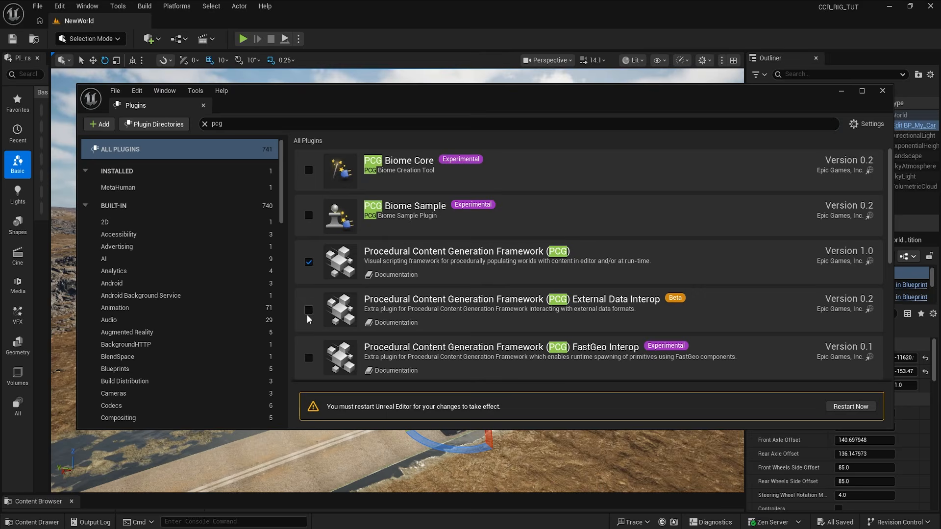
scroll(317, 287, "down", 1)
scroll(317, 286, "down", 5)
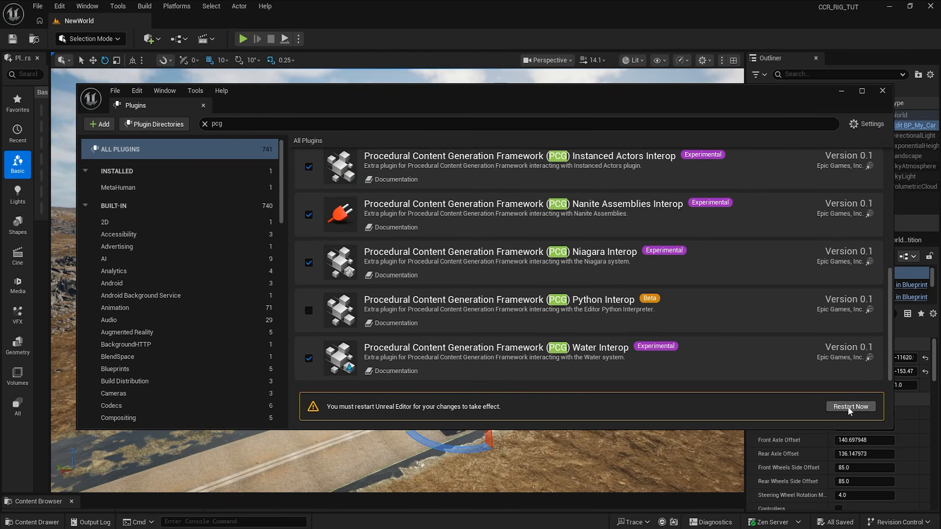
left_click(850, 407)
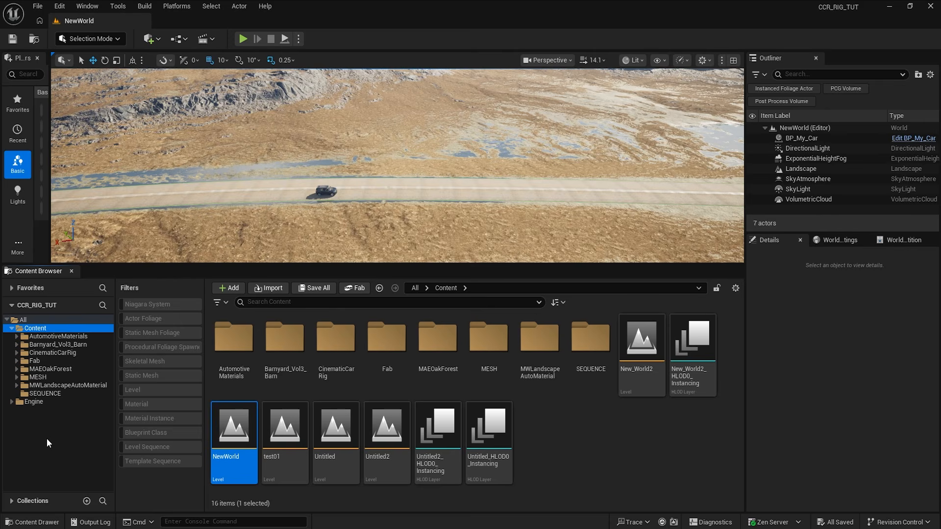
Create a folder named PCG inside the project's Content folder
right_click(46, 436)
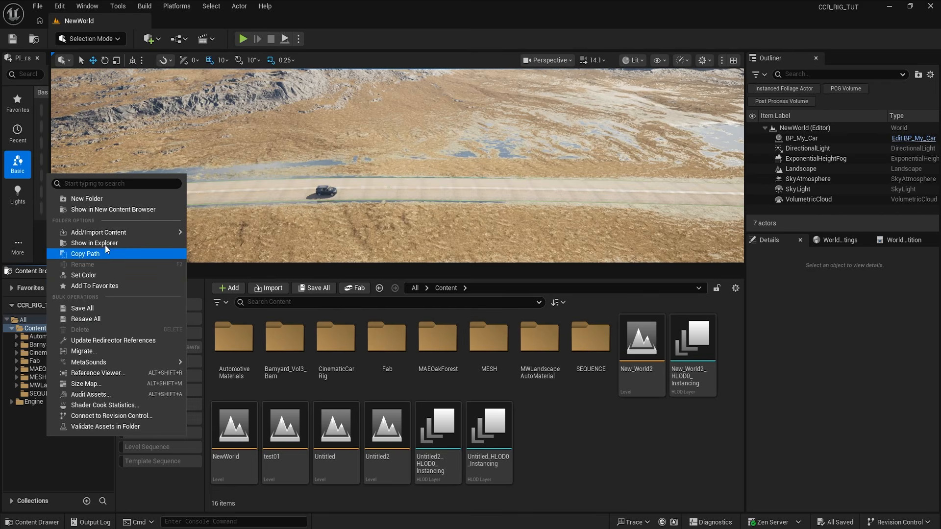
left_click(104, 198)
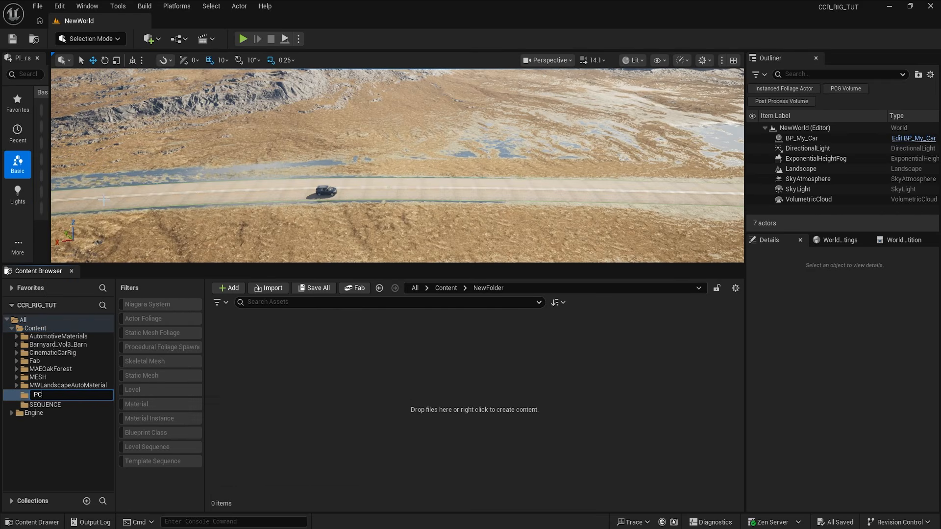
type("PCG")
key("Return")
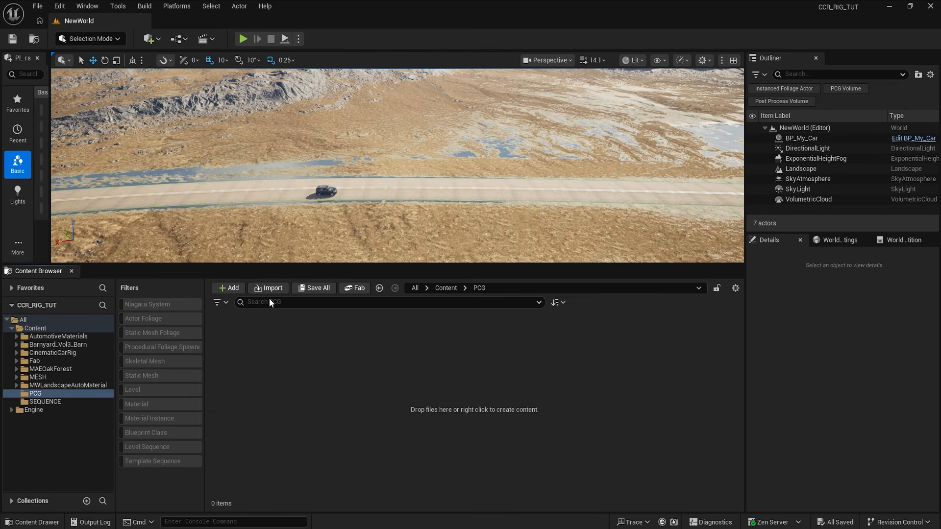
Search the Fab library for "oak forest" and view the MAE Oak Forest asset page
left_click(343, 288)
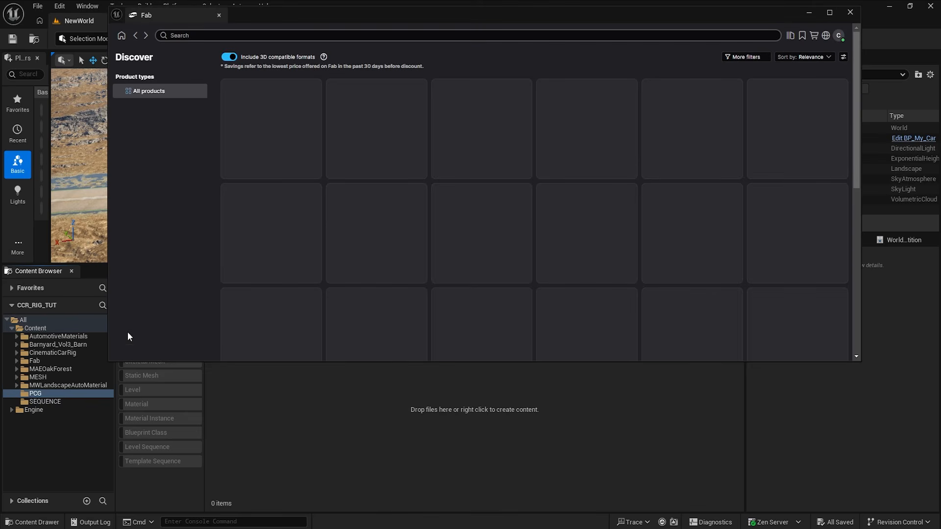
type("oa")
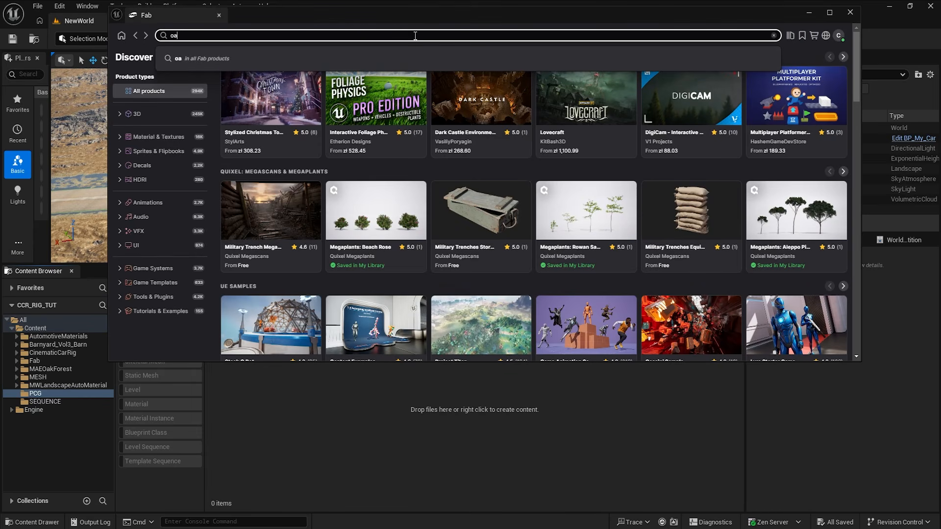
type("k forest")
key("Return")
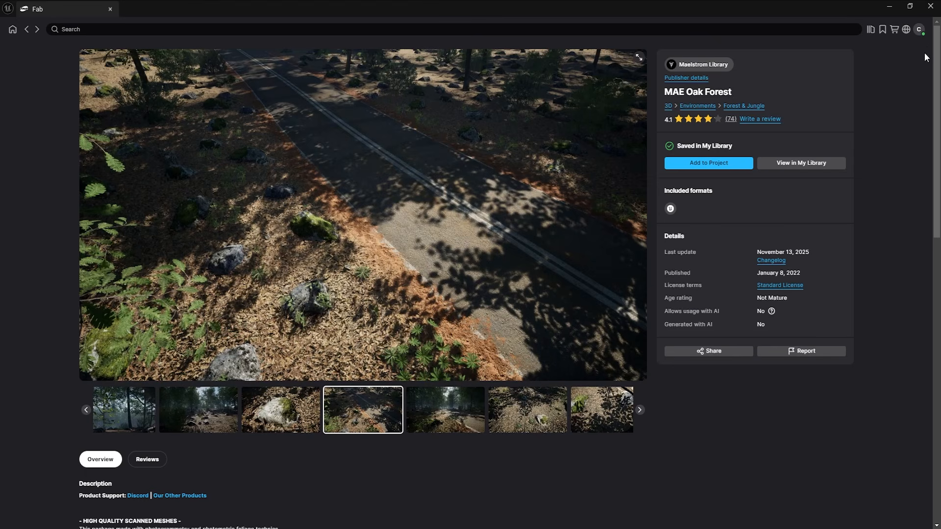
left_click(889, 9)
Create an empty PCG graph named PCG_Forest_01 in the PCG folder
right_click(258, 384)
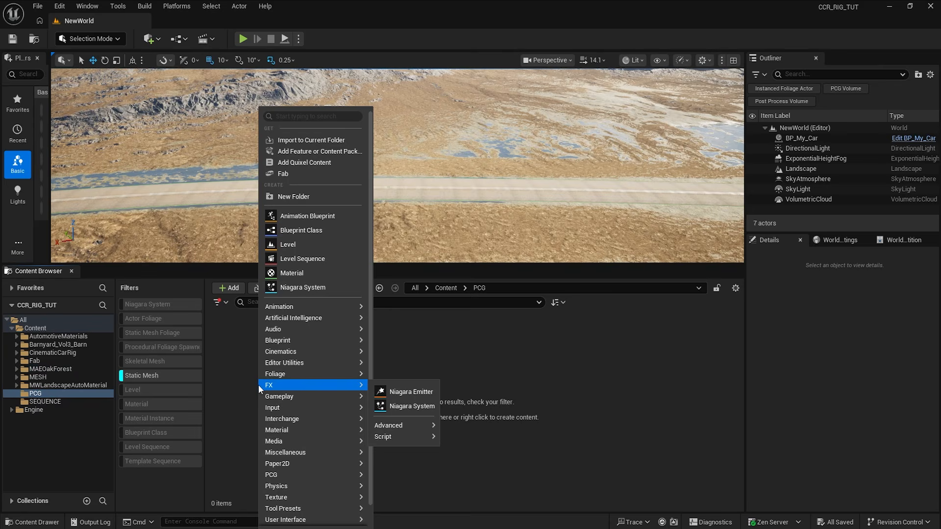
mouse_move(319, 478)
left_click(436, 478)
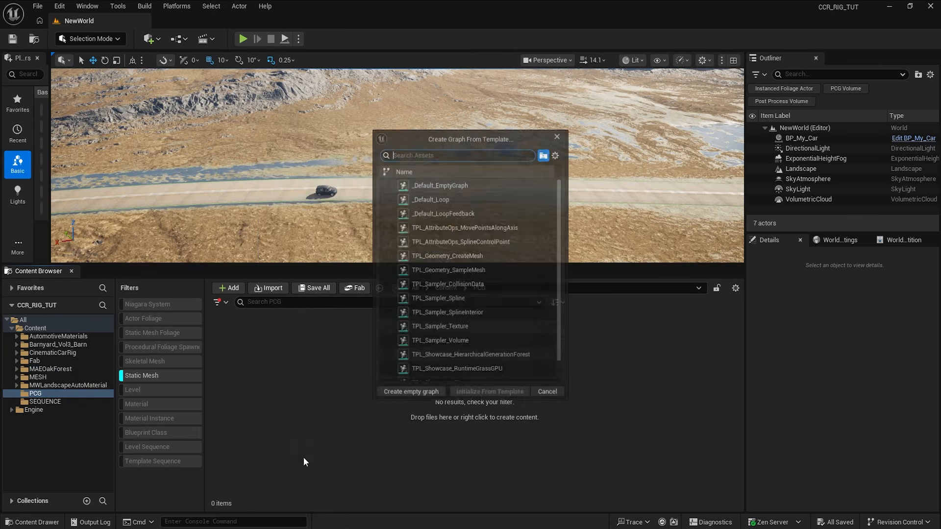
left_click(439, 395)
type("PC")
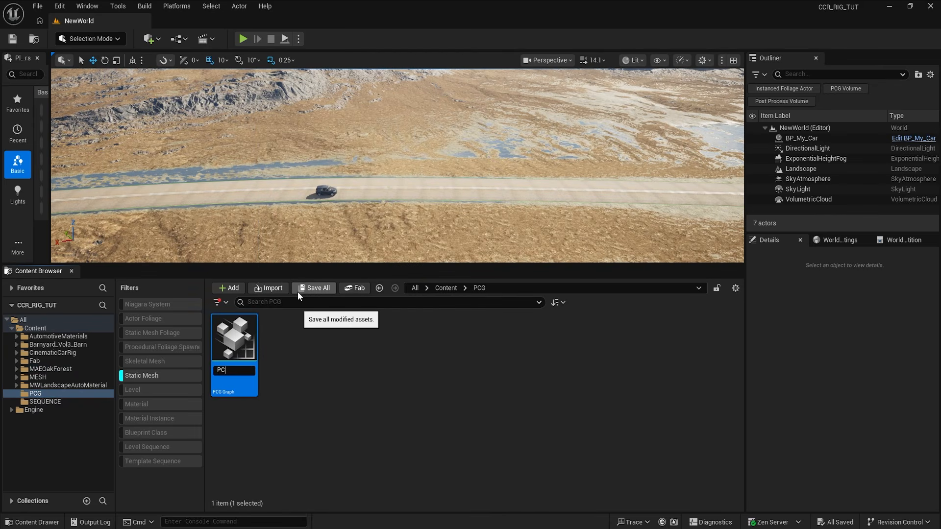
type("G_Forest_01")
key("Return")
Open the PCG_Forest_01 graph, enlarge its node area and arrange its window over the level editor
double_click(234, 343)
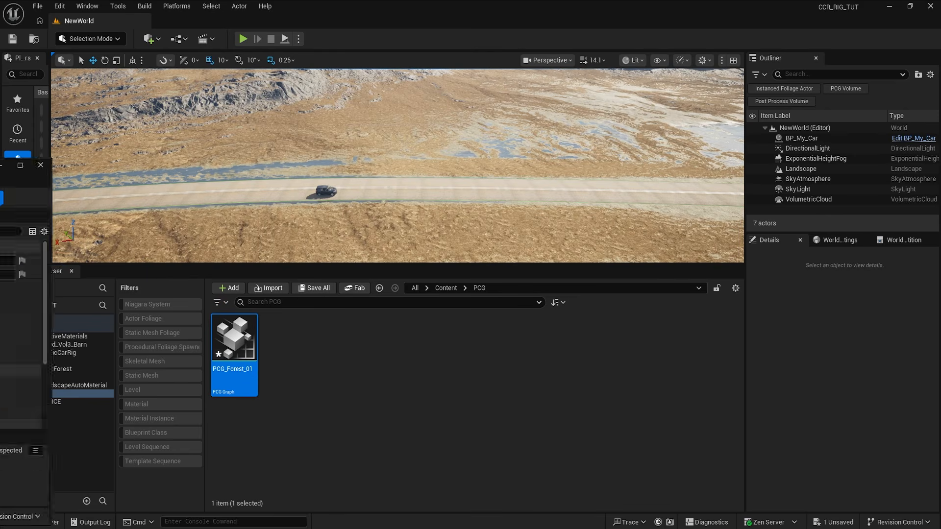
scroll(490, 250, "down", 3)
right_click_drag(405, 248, 479, 309)
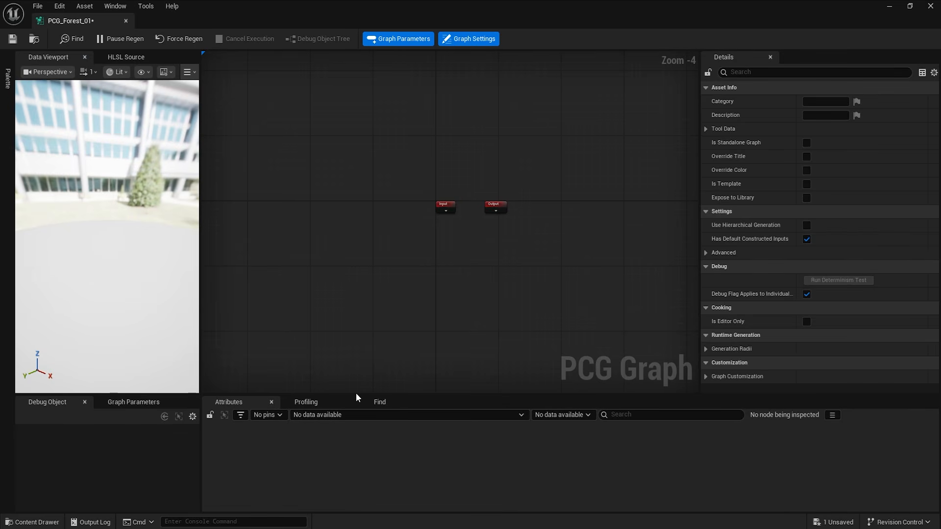
left_click_drag(355, 393, 356, 438)
right_click_drag(459, 306, 421, 303)
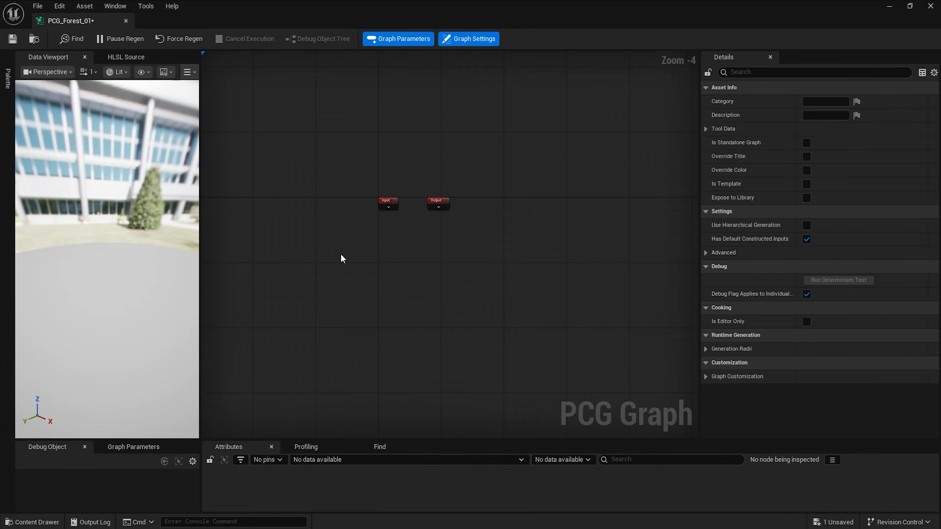
left_click_drag(496, 6, 495, 58)
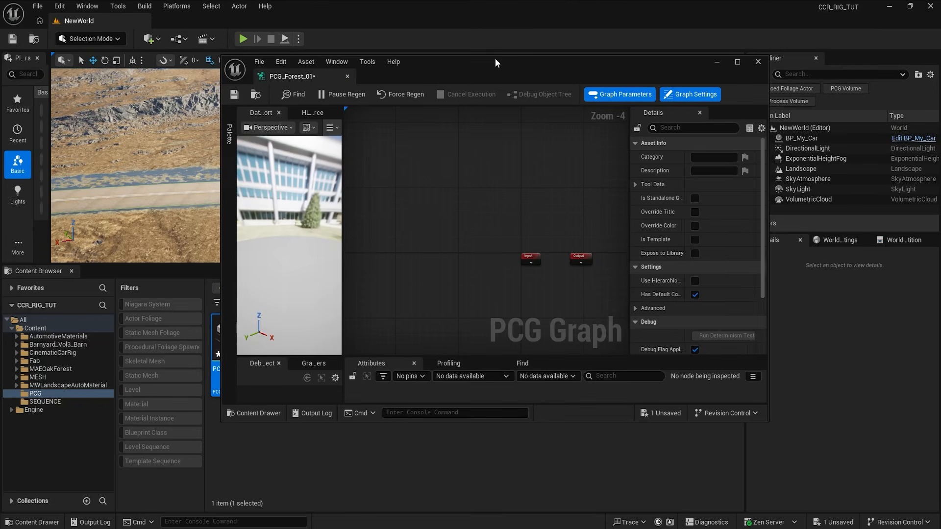
Place PCG_Forest_01 in the level as a PCG volume scaled to 1000 × 1000 × 400 over the landscape
left_click(715, 61)
left_click_drag(501, 148, 501, 149)
right_click_drag(502, 149, 397, 169)
scroll(440, 162, "up", 14)
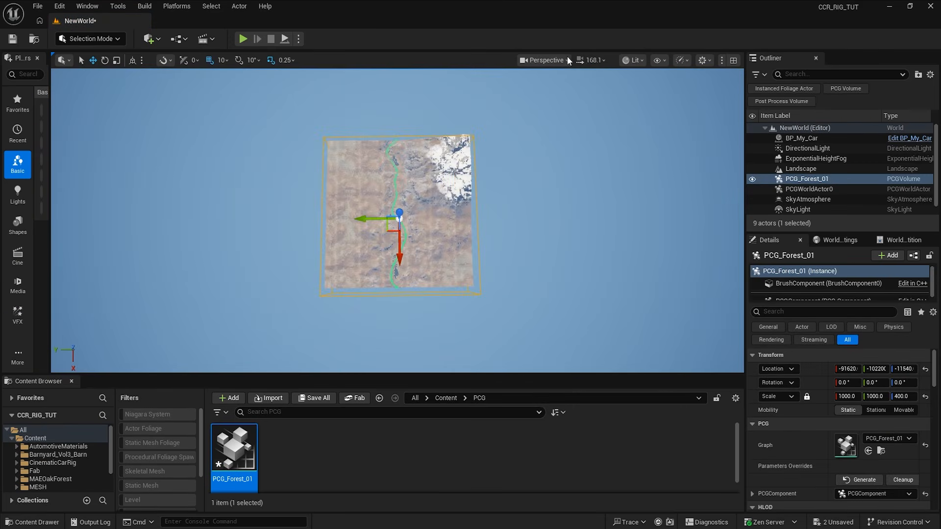
Align the PCG_Forest_01 volume with the landscape in top view and set its proportionally locked scale to 1100
left_click(566, 59)
left_click(566, 119)
left_click_drag(376, 241, 377, 239)
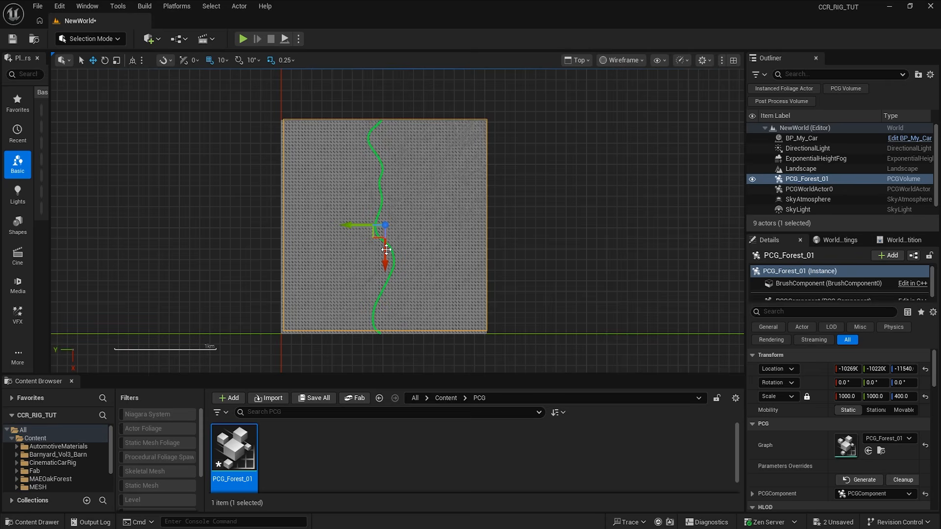
left_click(851, 395)
type("1100")
key("Return")
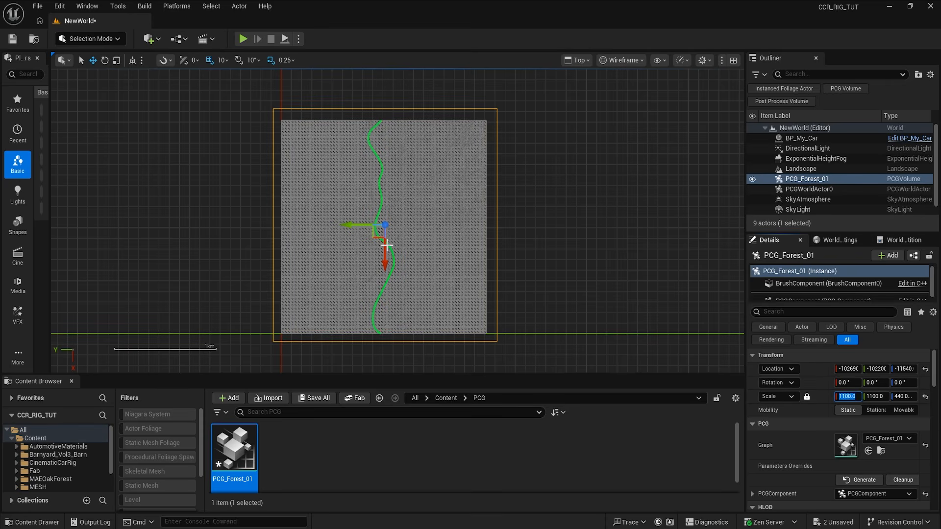
Reopen the PCG_Forest_01 graph and add a Get Landscape Data node
double_click(240, 445)
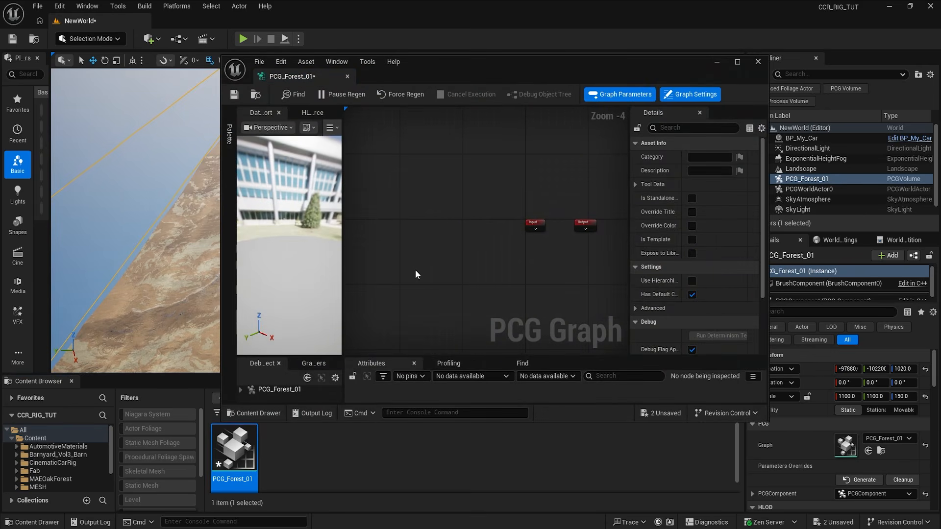
right_click(416, 270)
type("get land")
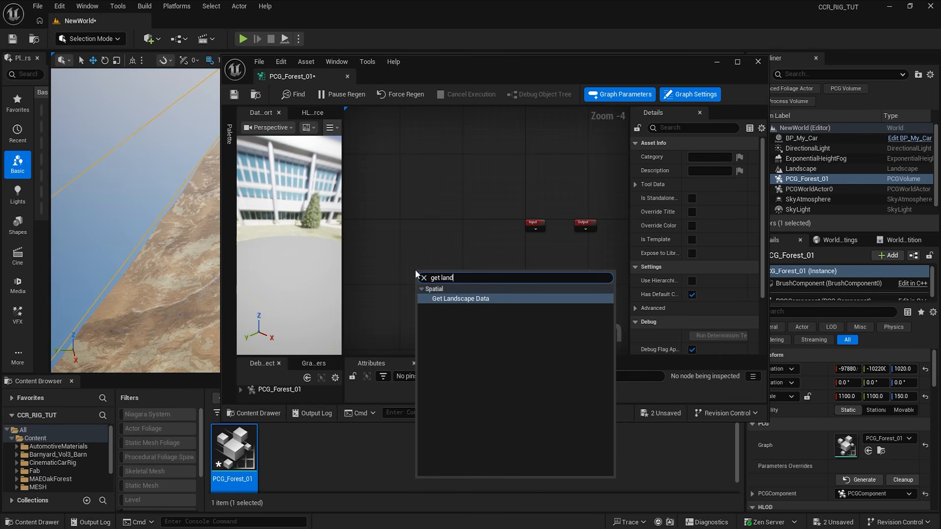
key("Return")
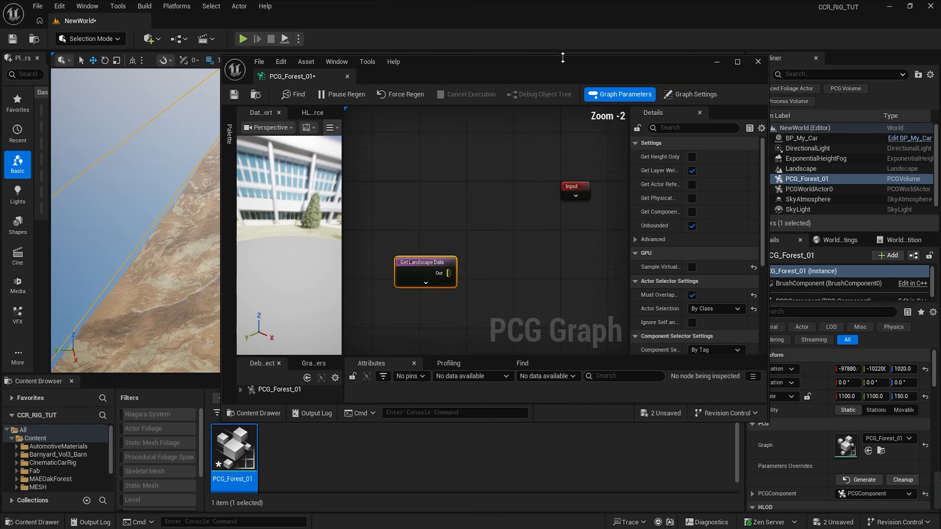
Connect a Surface Sampler node to the output of Get Landscape Data in the maximized graph
left_click_drag(560, 68, 576, 1)
right_click_drag(400, 232, 456, 272)
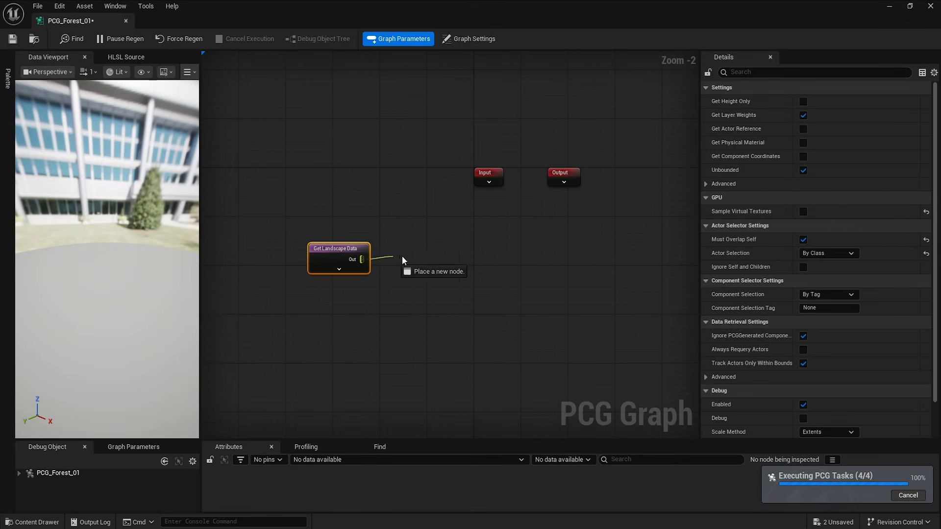
type("surfa")
left_click_drag(402, 260, 428, 245)
key("Return")
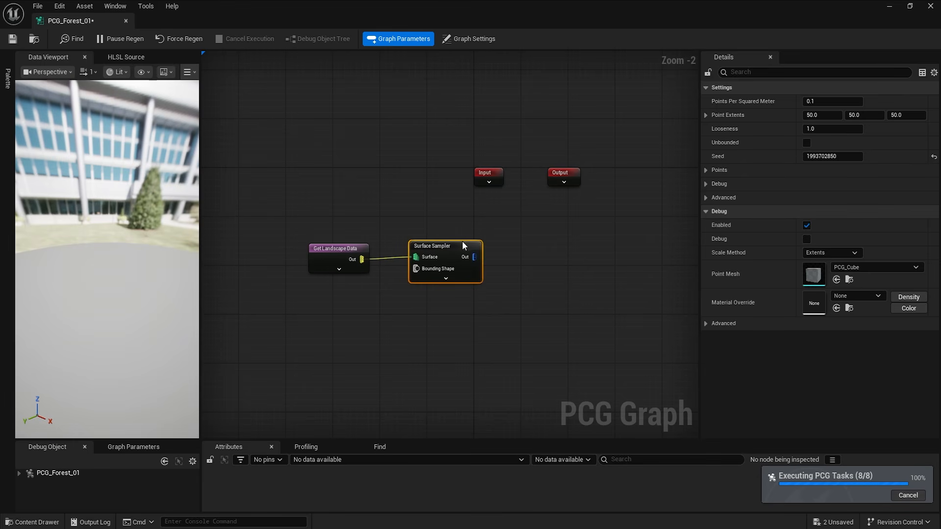
Turn on debug display for the Surface Sampler node and reveal the level viewport
left_click_drag(471, 6, 584, 106)
key("d")
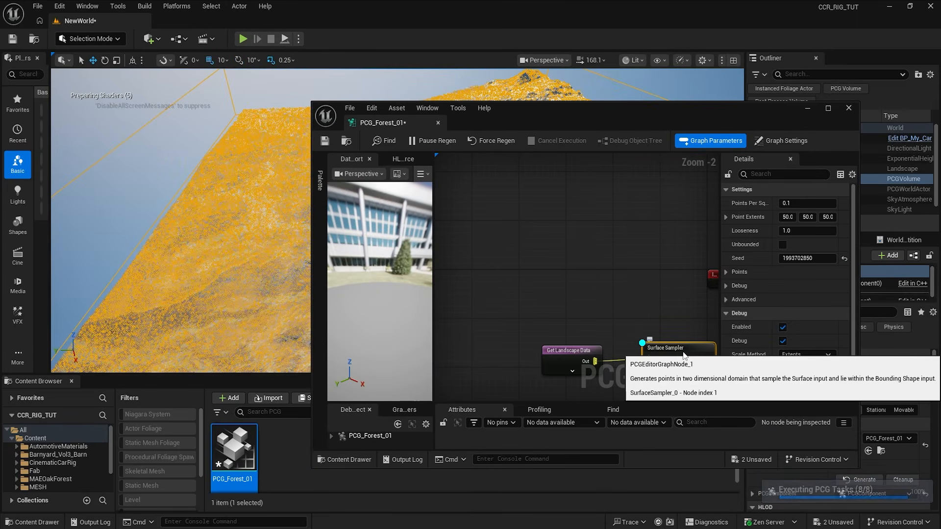
left_click(809, 112)
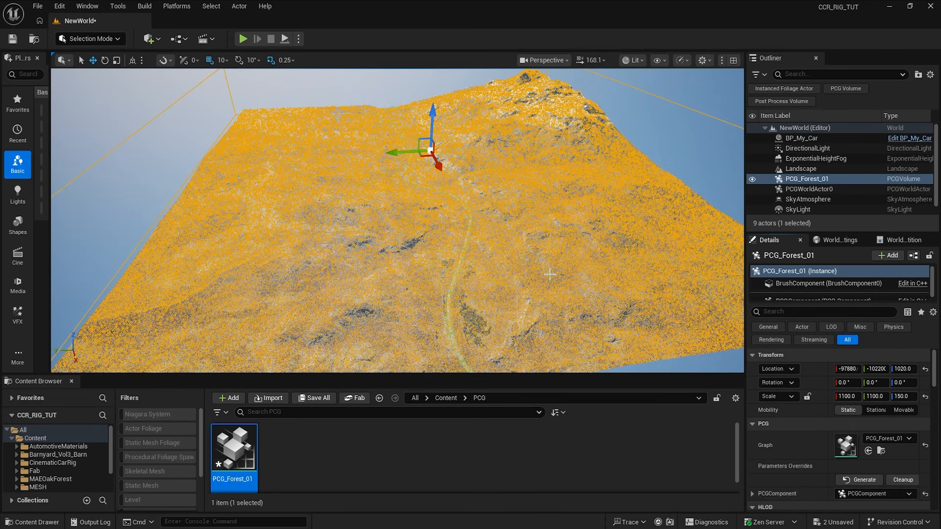
Examine the distribution of the sampled debug points across the landscape and along the road
right_click_drag(627, 114, 642, 137)
left_click(627, 113)
right_click_drag(567, 192, 700, 203)
key("w")
scroll(539, 218, "down", 2)
right_click_drag(397, 220, 541, 223)
scroll(485, 227, "down", 1)
right_click_drag(407, 343, 407, 347)
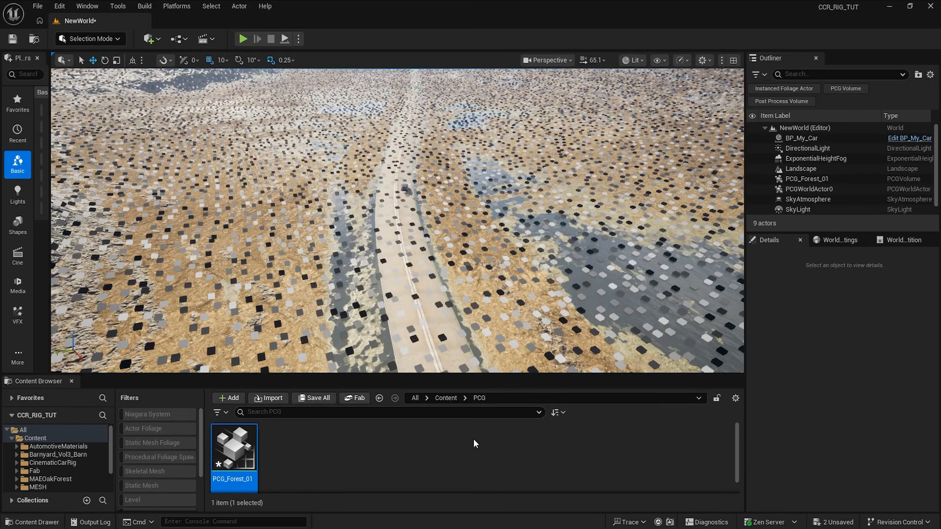
Connect a Density Filter node to the Surface Sampler's output and adjust the filter's lower bound
left_click(499, 504)
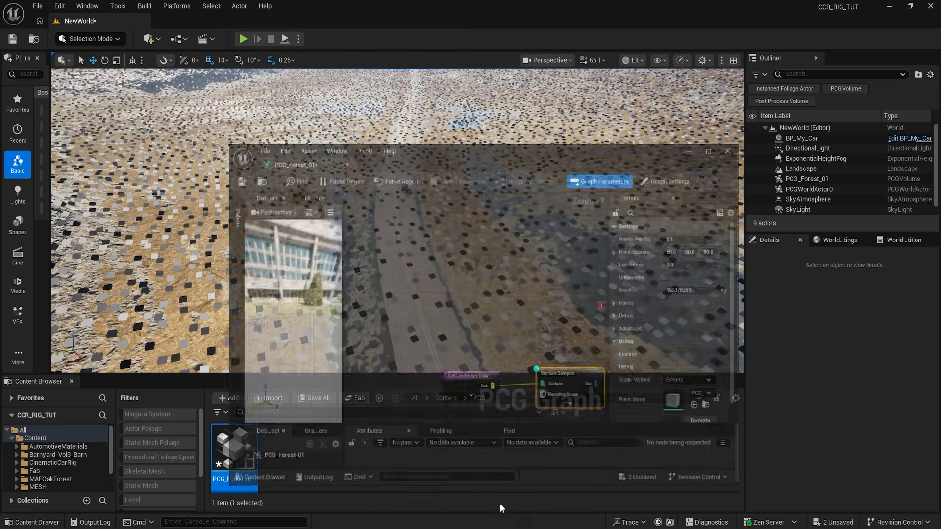
left_click_drag(557, 289, 616, 283)
type("density")
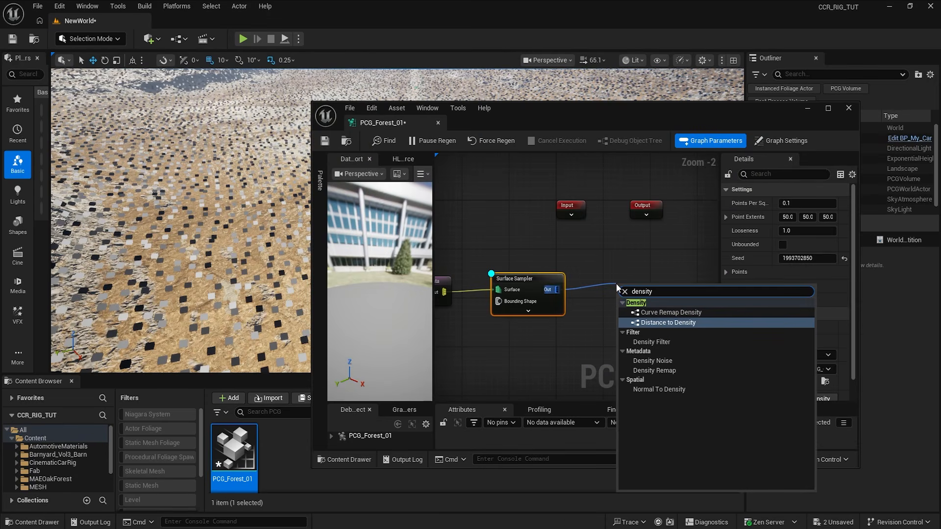
key("Escape")
left_click(637, 310)
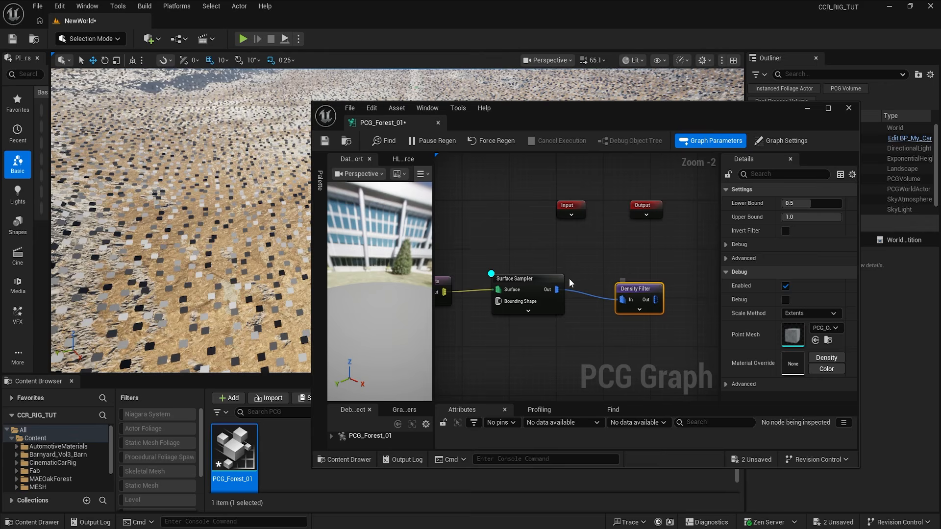
left_click_drag(635, 293, 620, 285)
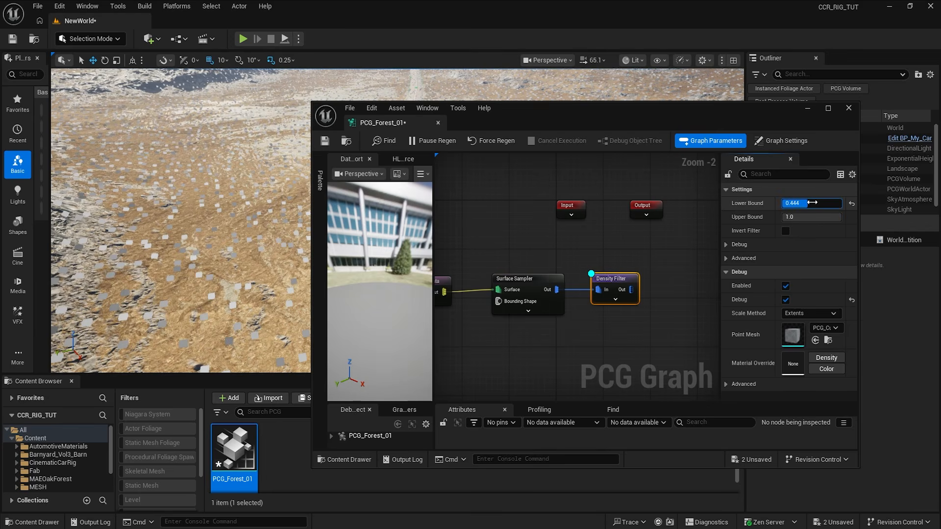
mouse_move(818, 202)
left_mouse_down()
mouse_move(830, 203)
mouse_move(801, 203)
mouse_move(789, 218)
mouse_move(814, 217)
left_mouse_up()
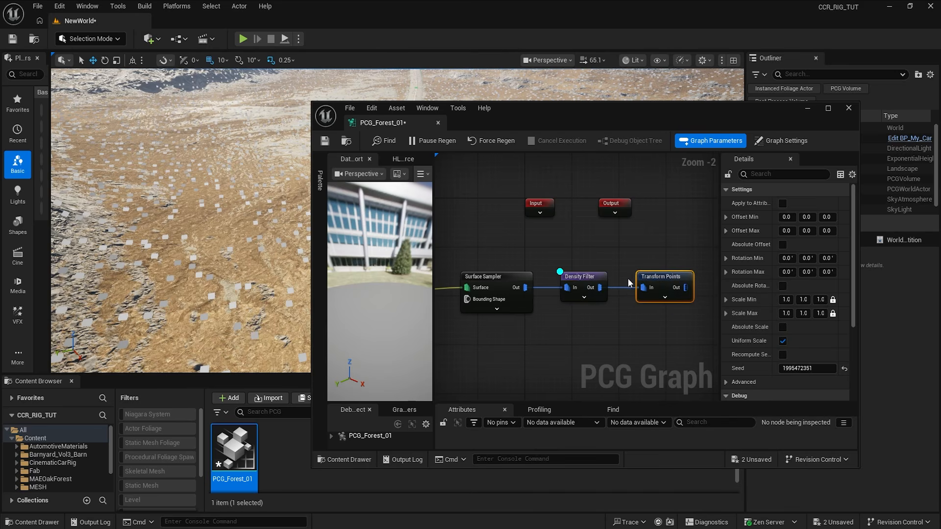
Switch the debug display from the Density Filter node to the Transform Points node
left_click(595, 279)
key("d")
left_click(655, 277)
key("d")
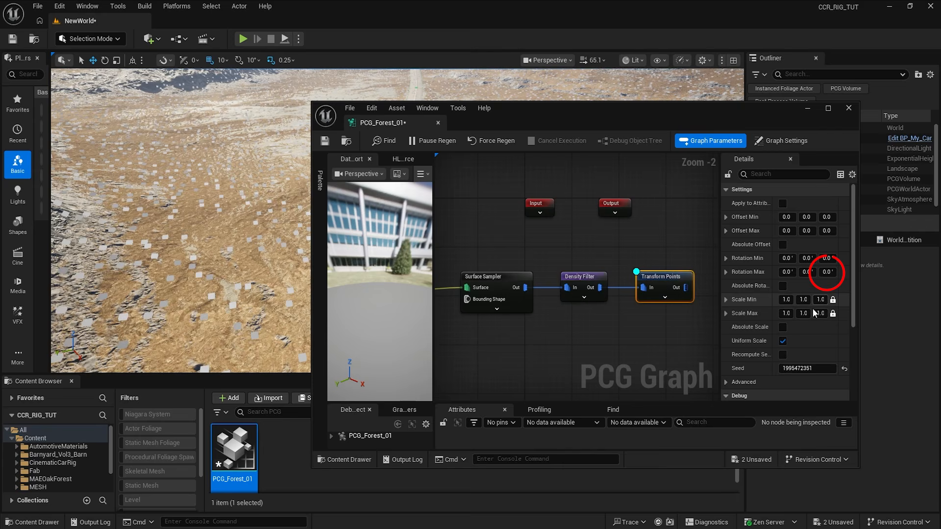
Set the Transform Points maximum Z rotation to 360°, scale range to 0.7–1.2, and enable absolute rotation
left_click(826, 272)
type("3")
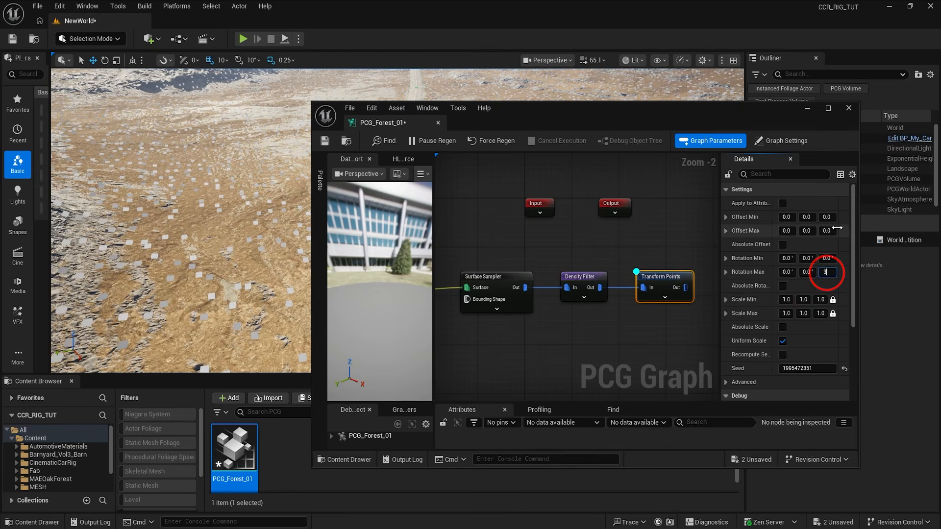
type("60")
left_click(790, 299)
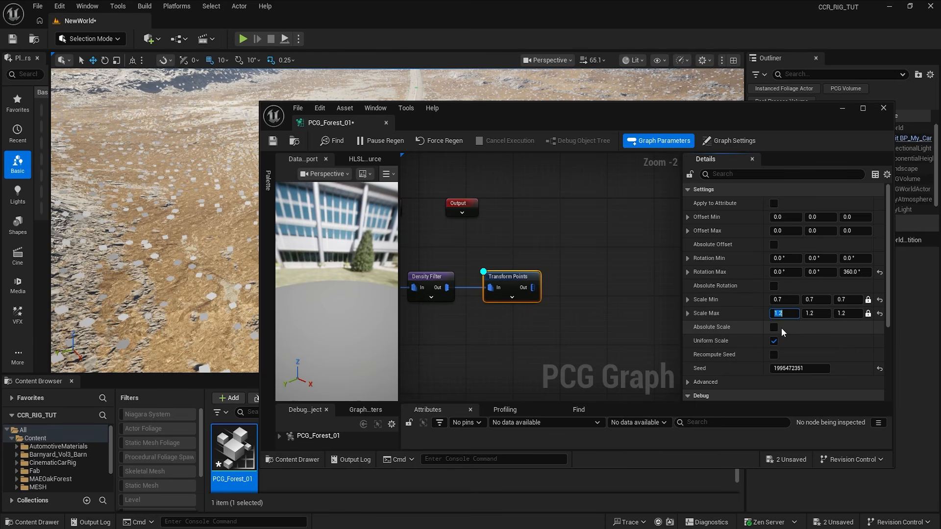
left_click_drag(635, 120, 705, 134)
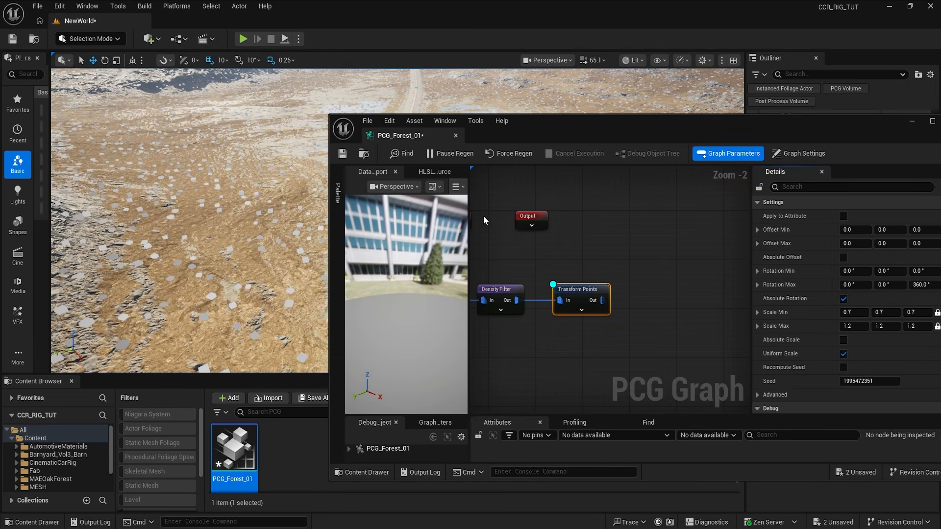
right_click_drag(227, 251, 204, 216)
key("w")
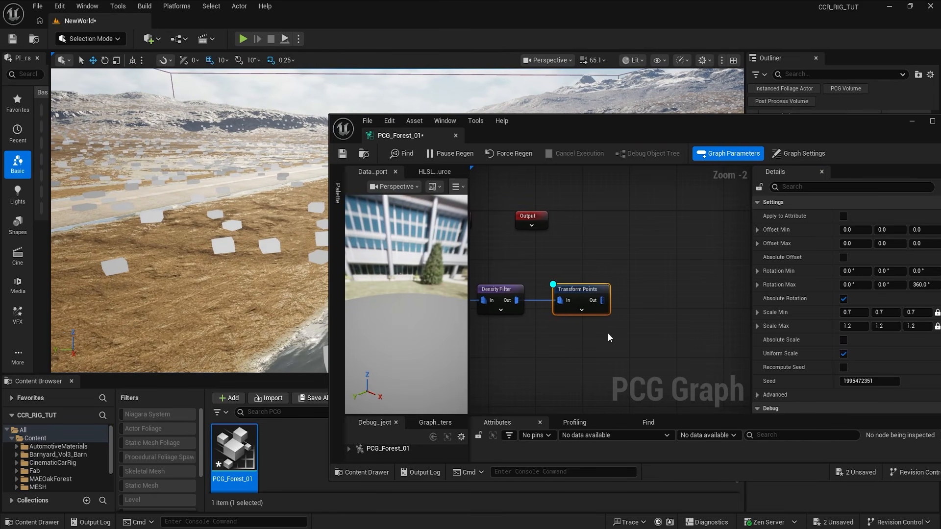
Connect a Static Mesh Spawner to the Transform Points output and turn off the Transform Points debug display
right_click_drag(608, 337, 589, 343)
left_click_drag(583, 308, 654, 301)
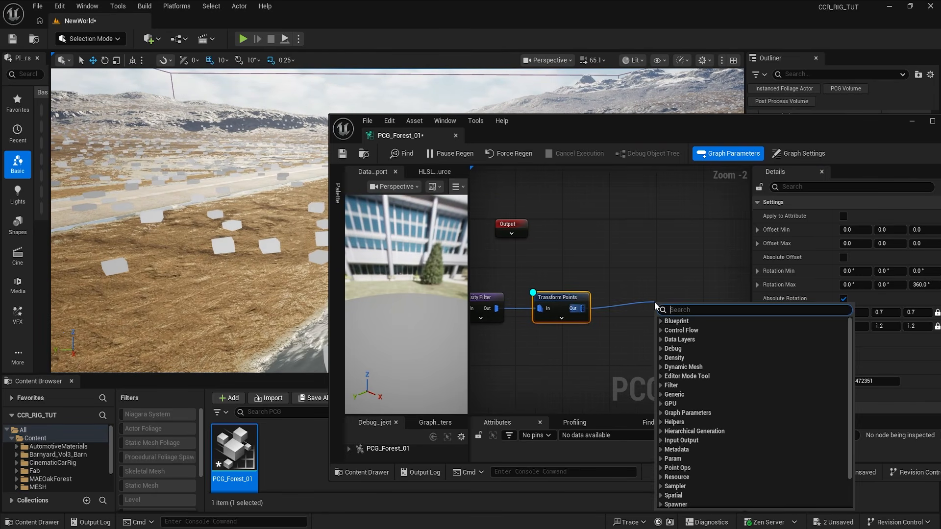
type("stat")
left_click(701, 387)
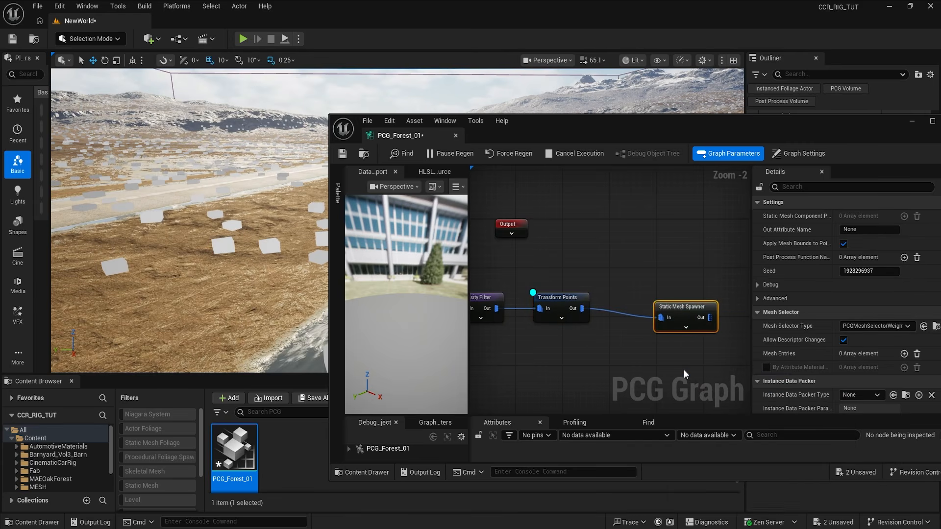
left_click_drag(671, 304, 632, 297)
left_click(575, 300)
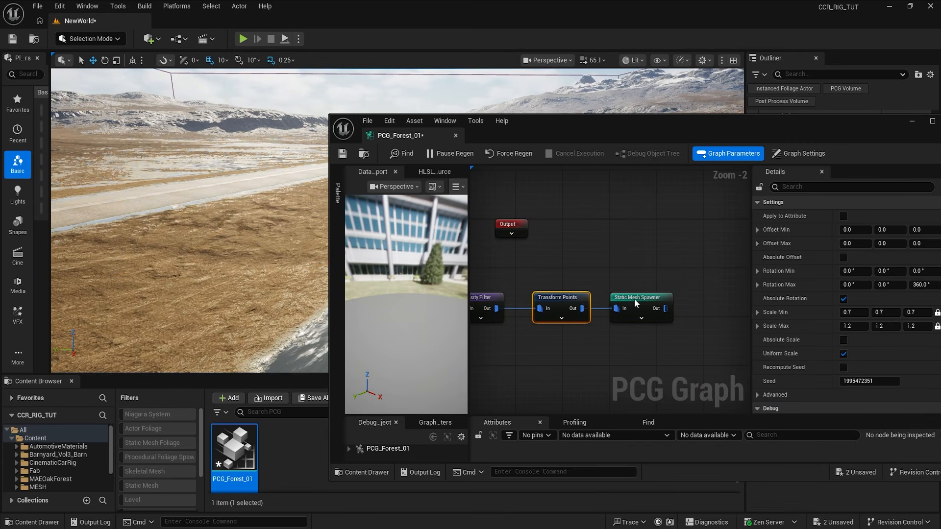
Add one mesh entry to the Static Mesh Spawner and assign SM_Oak_Tree_c as its static mesh
left_click(634, 299)
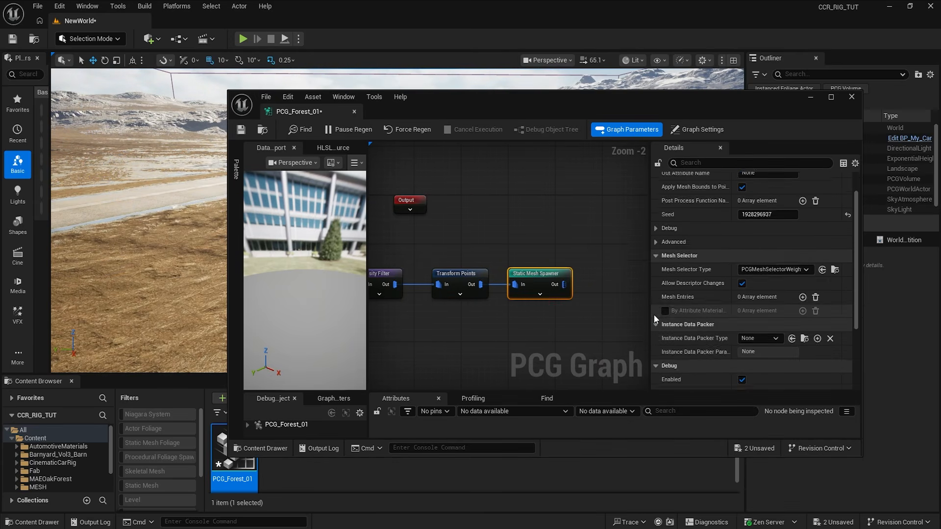
left_click(802, 281)
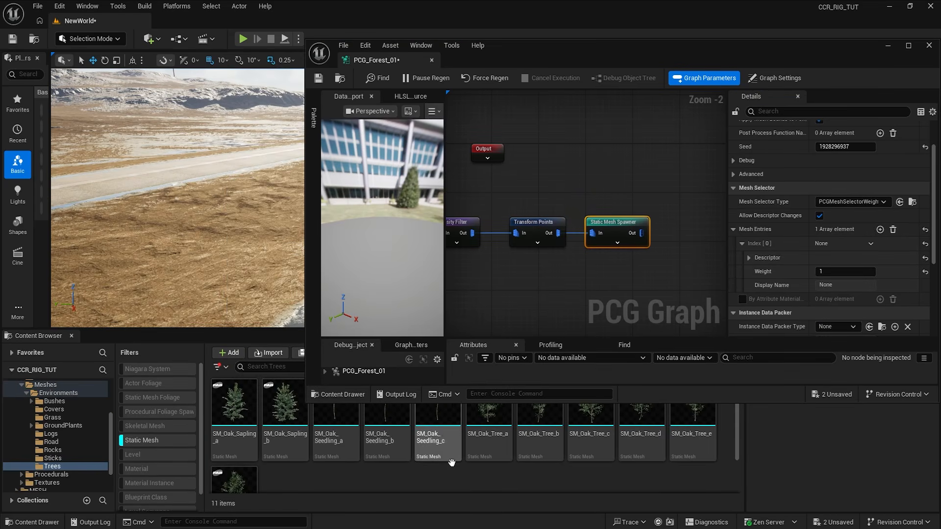
left_click_drag(573, 47, 501, 20)
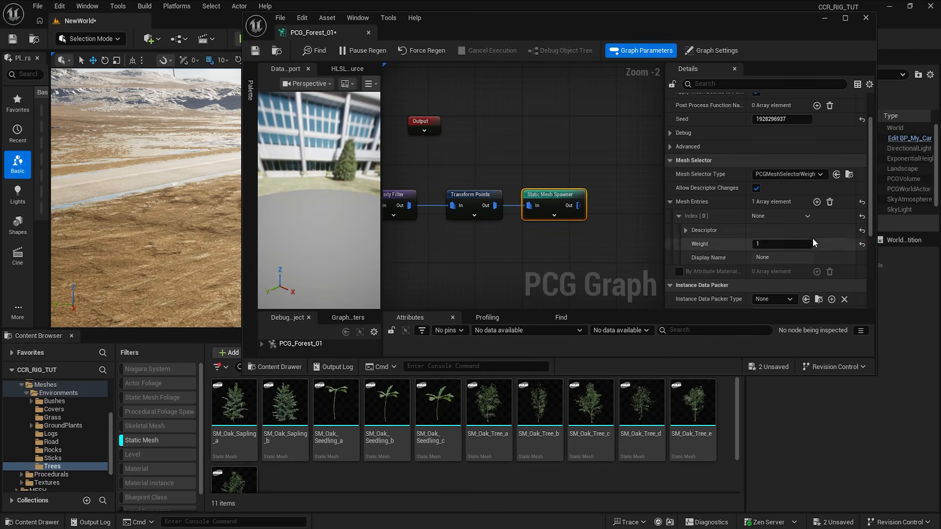
left_click(686, 230)
scroll(702, 271, "down", 4)
left_click_drag(591, 406, 766, 231)
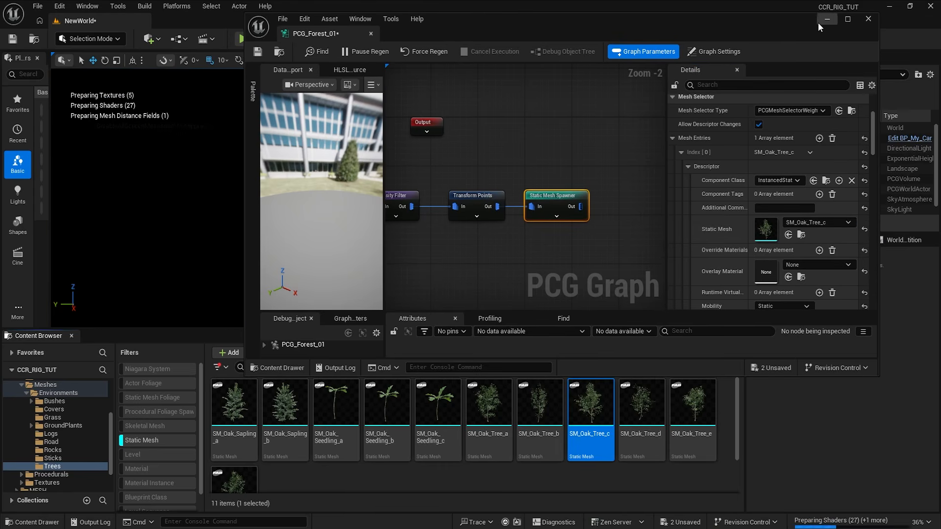
left_click(824, 17)
Sink the trees into the ground by setting the Transform Points Z offset minimum to -15 and maximum to -25
right_click_drag(397, 196, 421, 196)
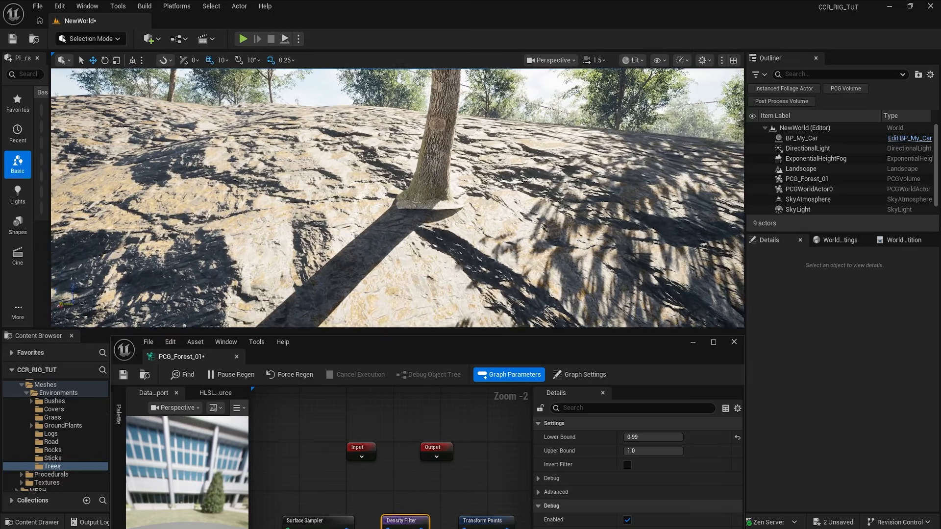
right_click_drag(420, 318, 502, 323)
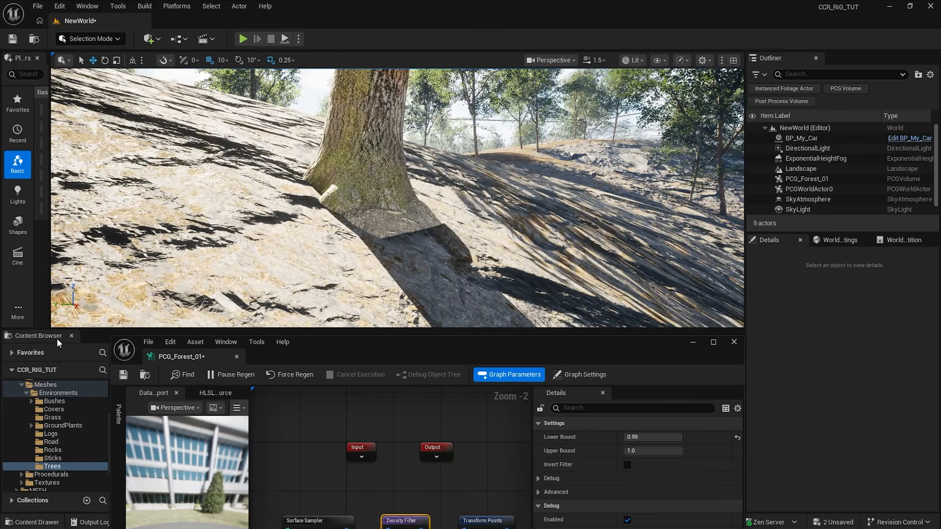
left_click_drag(383, 351, 443, 136)
right_click_drag(552, 309, 455, 358)
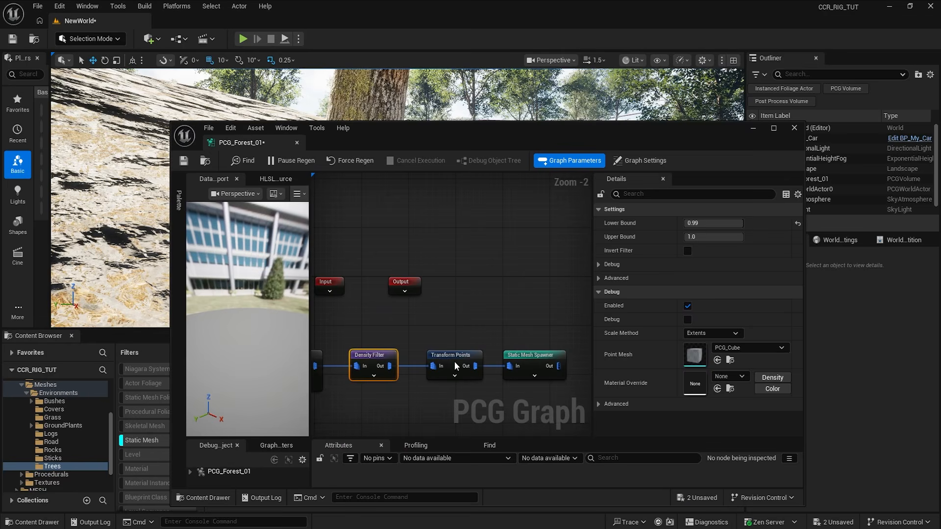
left_click(454, 360)
mouse_move(536, 135)
left_mouse_down()
mouse_move(481, 294)
mouse_move(459, 252)
left_mouse_up()
left_click(690, 357)
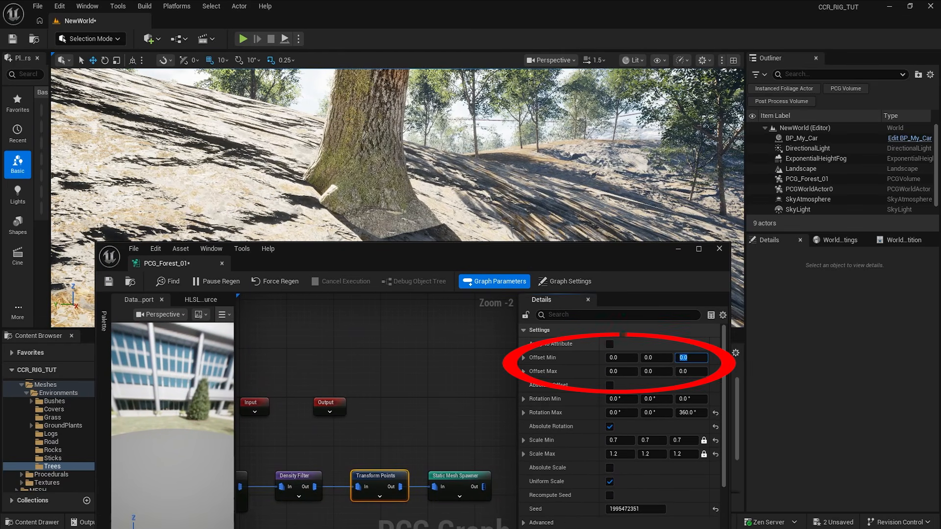
key("Tab")
key("Tab")
type("-")
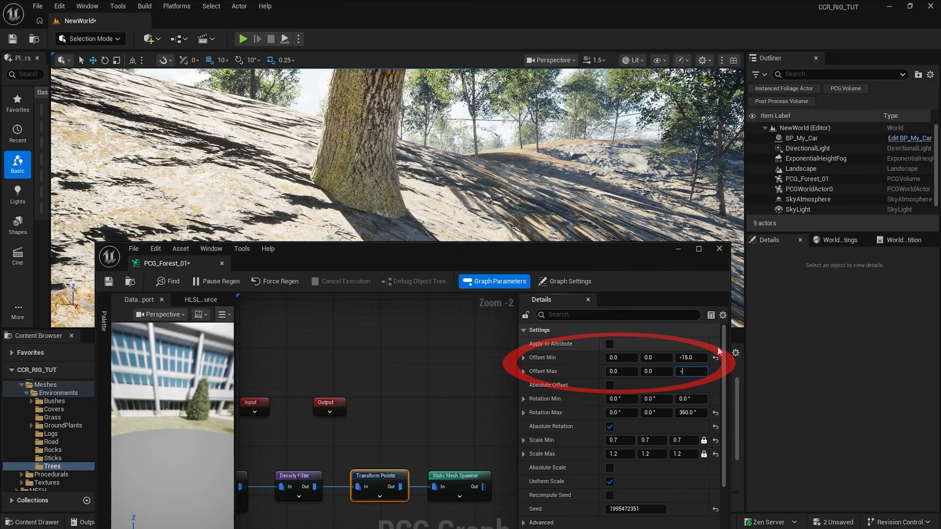
type("25")
key("Return")
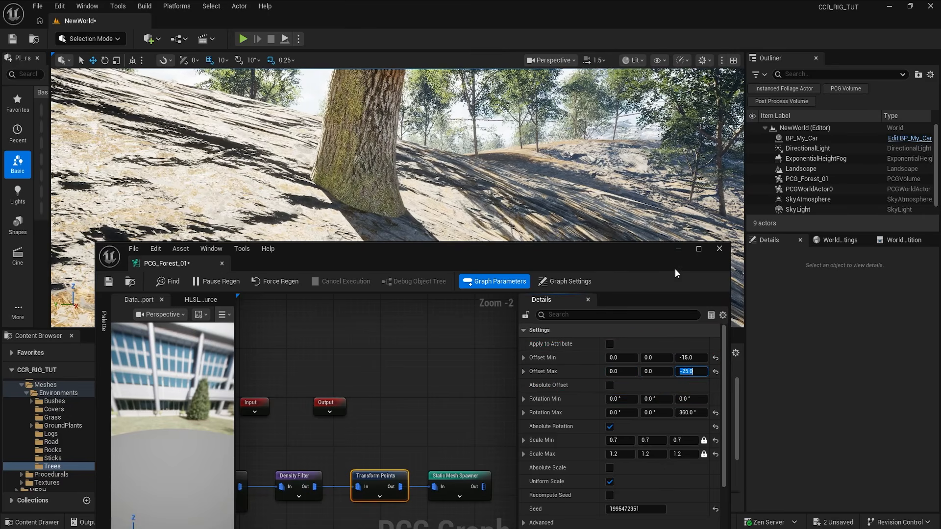
Examine the spawned trees across the landscape from above
right_click_drag(632, 196, 823, 205)
key("w")
scroll(727, 200, "up", 5)
scroll(774, 198, "up", 5)
right_click_drag(358, 200, 616, 204)
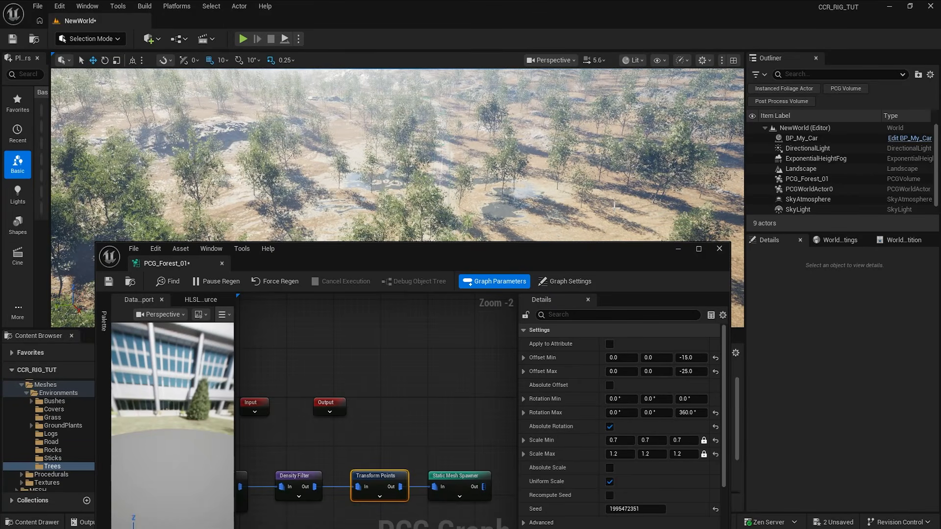
Create an Actor Blueprint class named BP_Spline in the PCG folder
left_click_drag(573, 255, 676, 298)
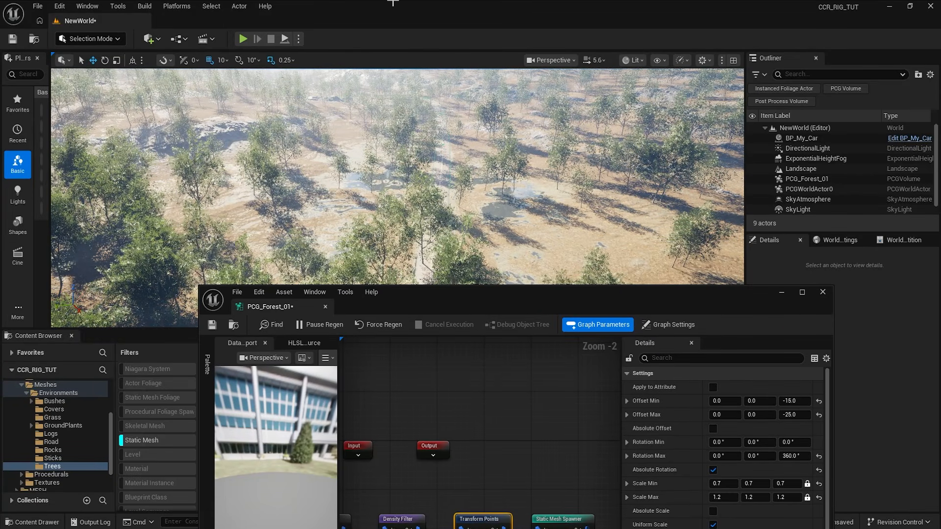
left_click(781, 293)
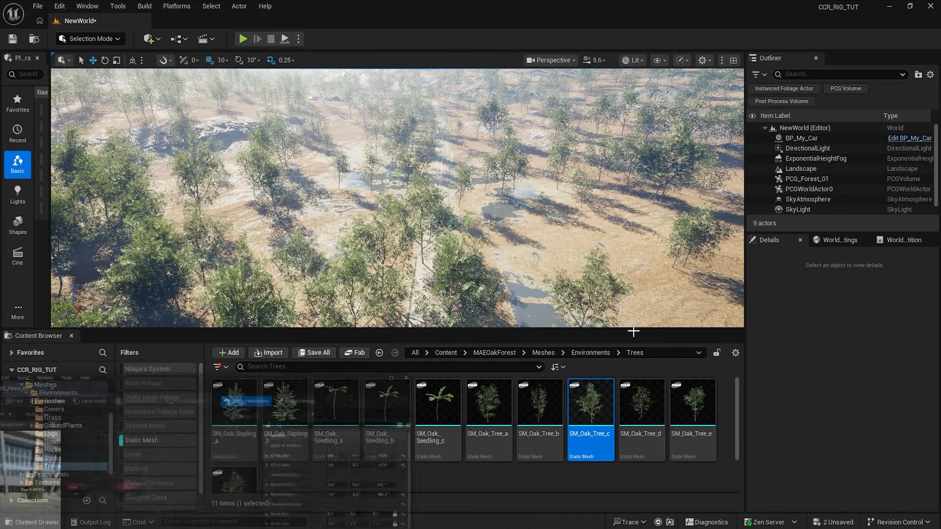
scroll(78, 468, "down", 2)
left_click(73, 471)
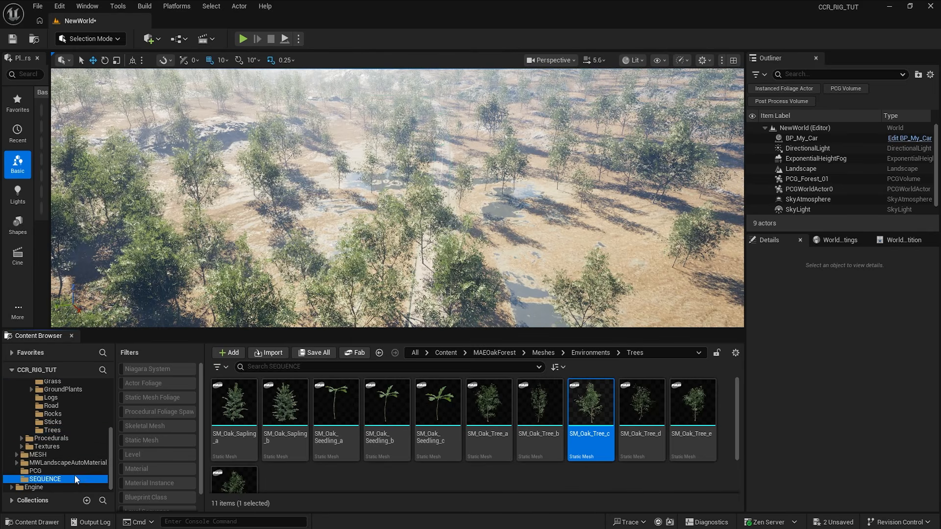
right_click(294, 418)
mouse_move(310, 418)
left_click(337, 230)
left_click(351, 201)
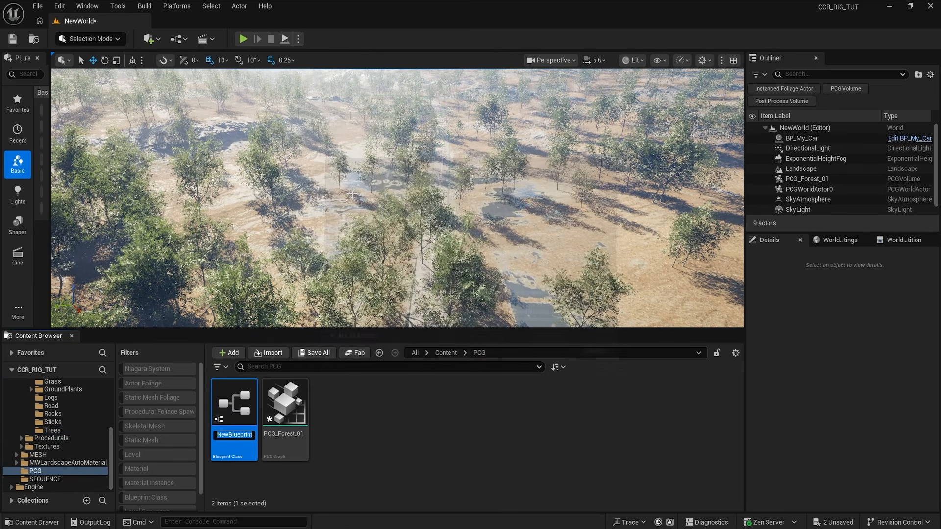
type("BP_Spl")
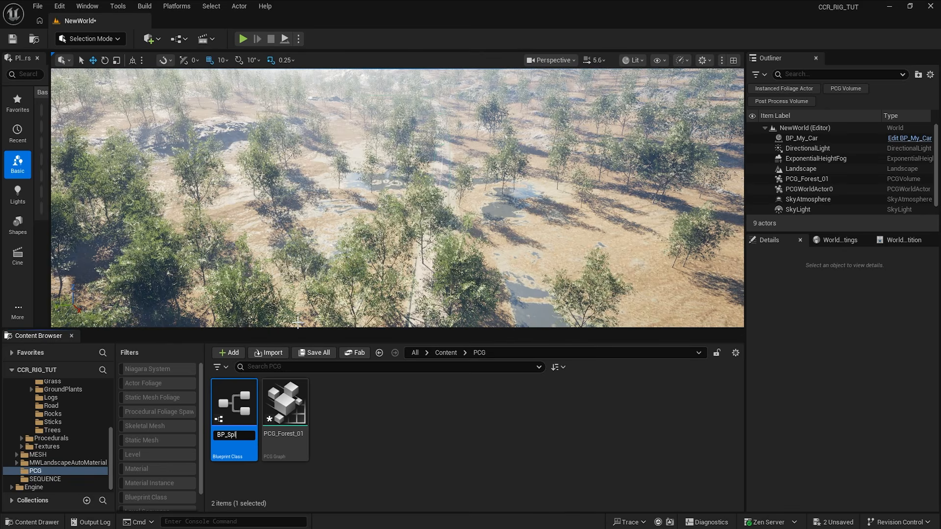
type("ine")
key("Return")
Add a Spline component to the BP_Spline Blueprint and extend its curve to four points
left_click_drag(230, 172, 302, 174)
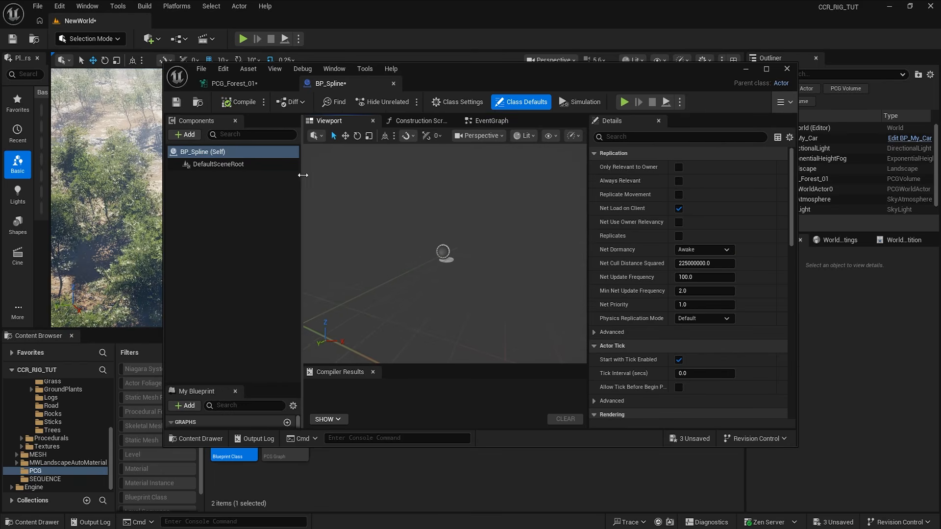
left_click(192, 136)
type("spl")
left_click(193, 204)
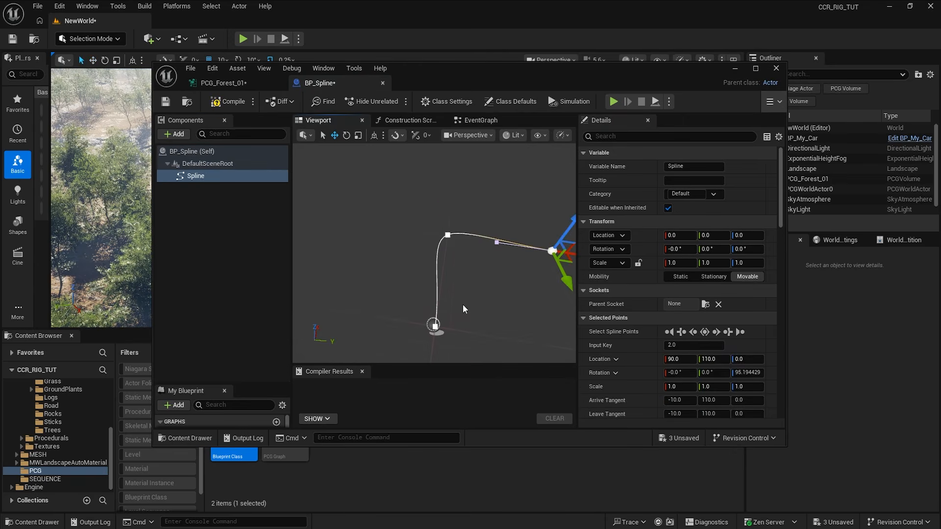
left_click_drag(463, 305, 507, 301, "alt")
left_click_drag(484, 232, 546, 292, "alt")
Enable Closed Loop on the Spline component and compile the Blueprint
left_click(647, 136)
type("clo")
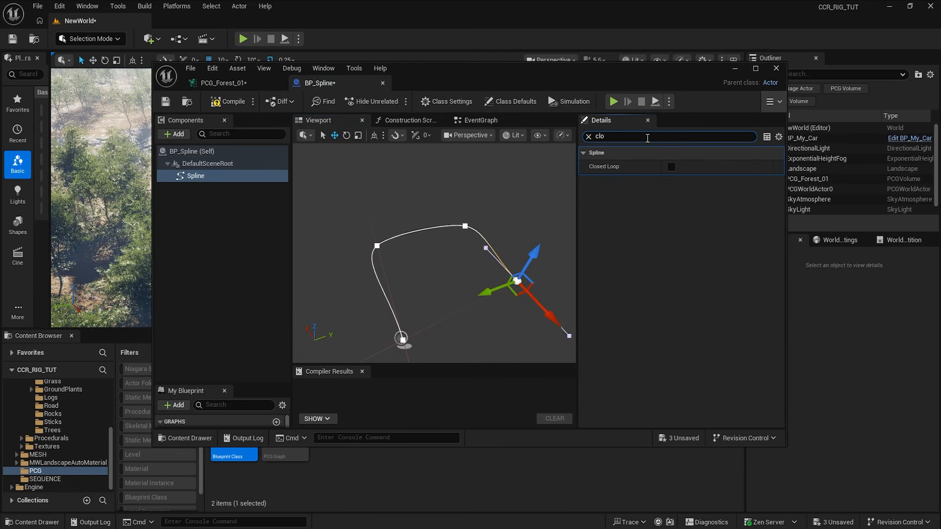
left_click(671, 167)
left_click(230, 102)
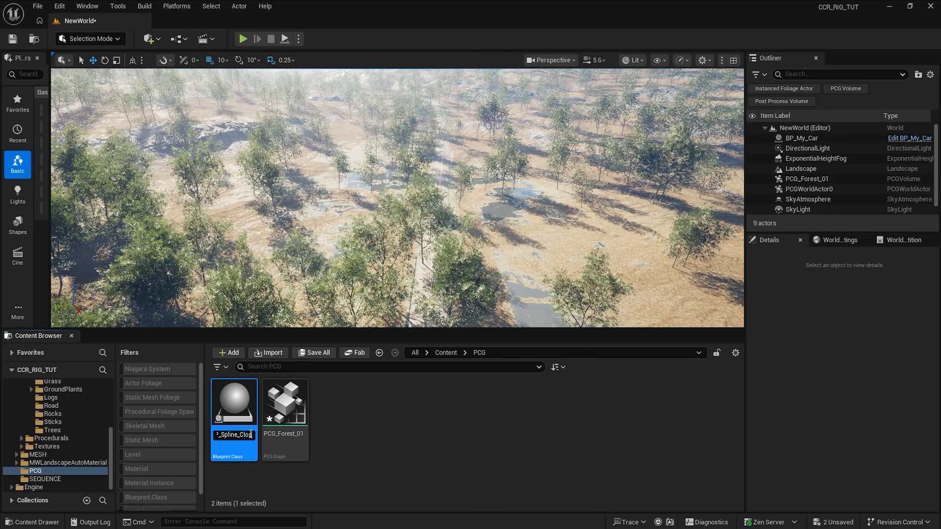
Rename the Blueprint as BP_Spline_Closed and place an instance of it in the level
type("ed")
key("Return")
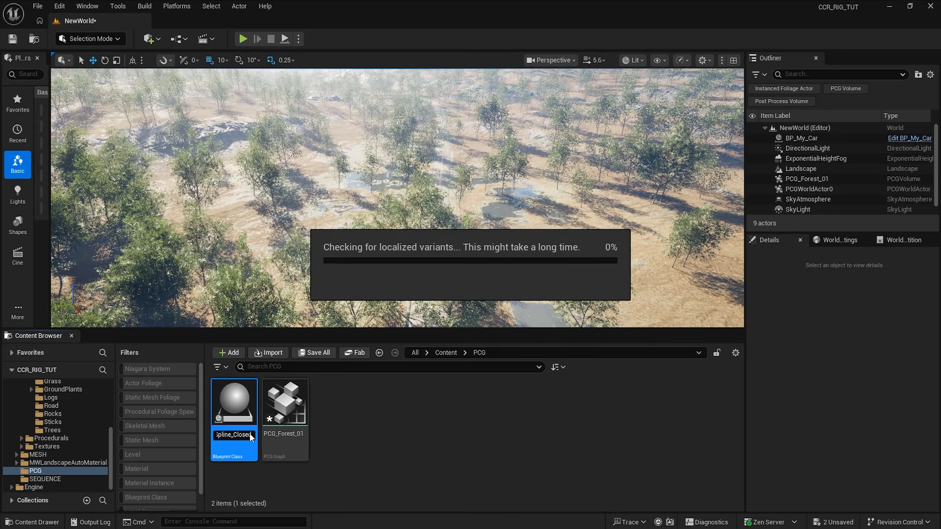
mouse_move(234, 407)
left_mouse_down()
mouse_move(426, 217)
mouse_move(419, 226)
left_mouse_up()
left_click_drag(420, 225, 420, 226)
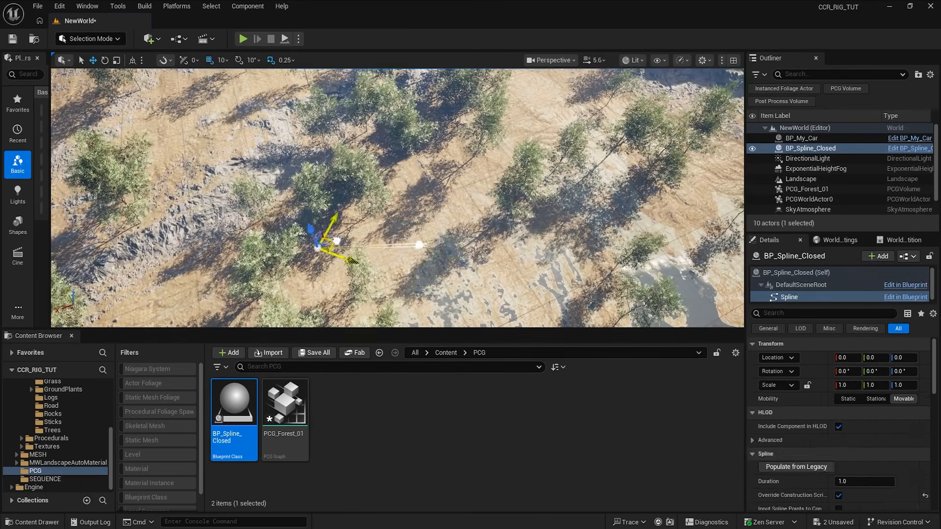
Spread the placed spline's points apart to form a wide closed loop across the landscape and road
left_click_drag(325, 247, 541, 299)
left_click_drag(465, 252, 494, 209)
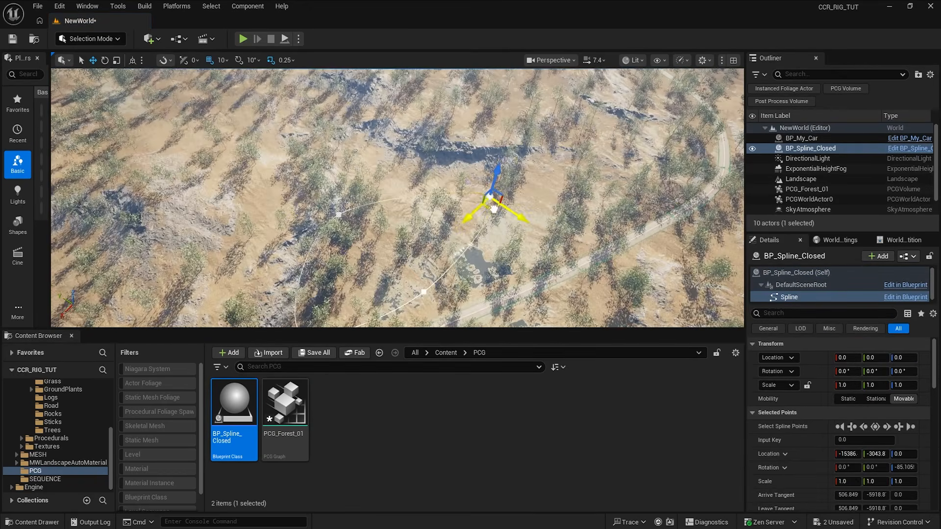
left_click(338, 215)
left_click_drag(342, 226, 627, 301)
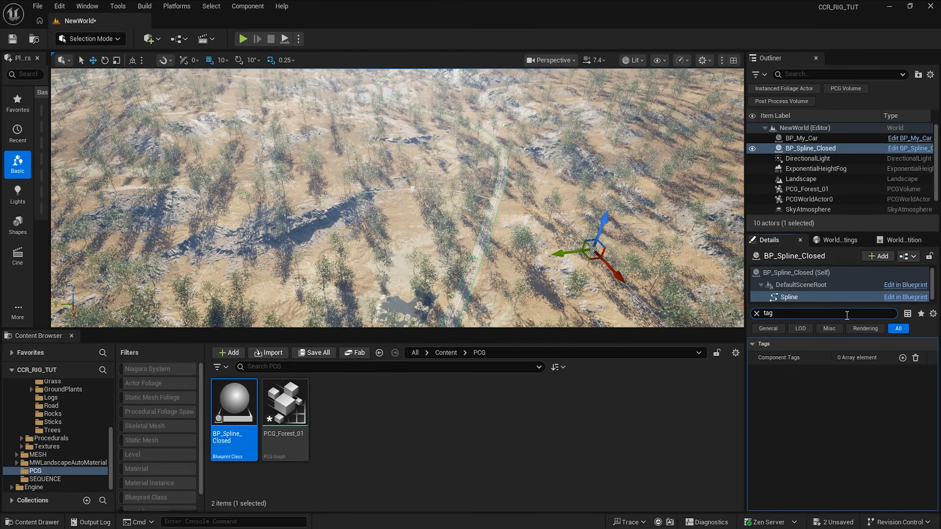
Add the component tag Spline_Closed to the Spline component of BP_Spline_Closed
left_click(901, 358)
left_click(857, 373)
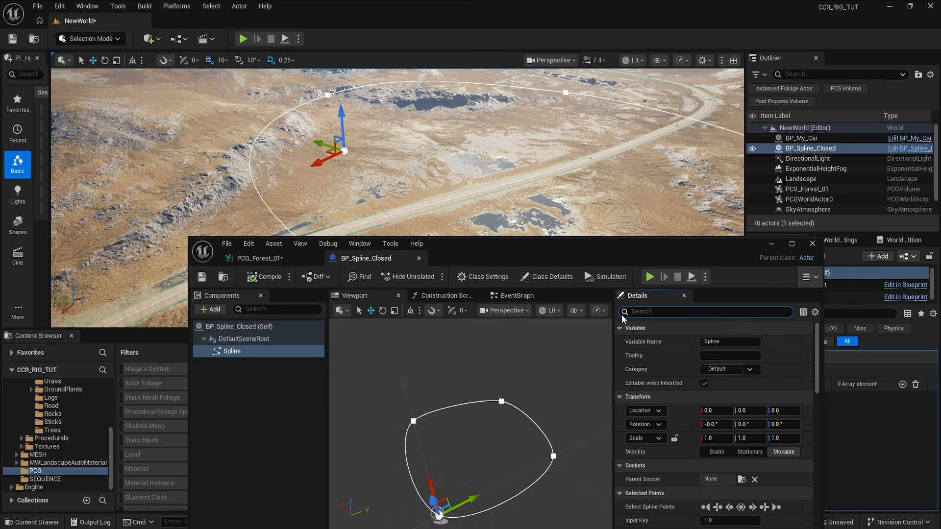
type("tag")
left_click(768, 343)
left_click(715, 356)
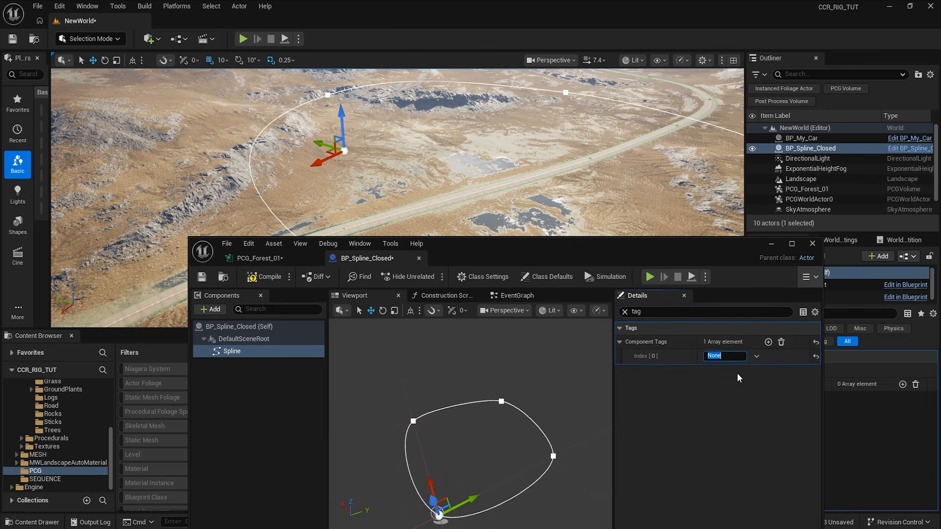
type("Spline_Closed")
key("Return")
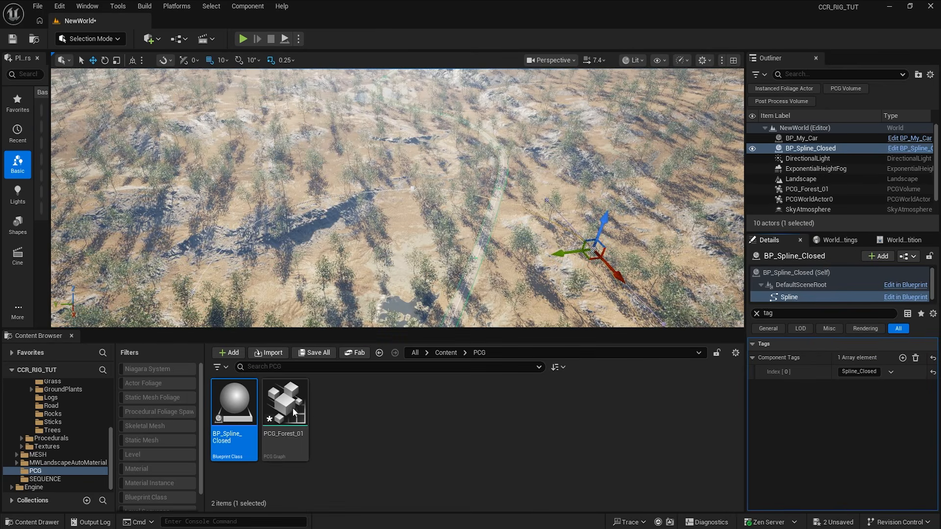
Open the PCG_Forest_01 graph and add a Get Spline Data node below the landscape node chain
double_click(292, 408)
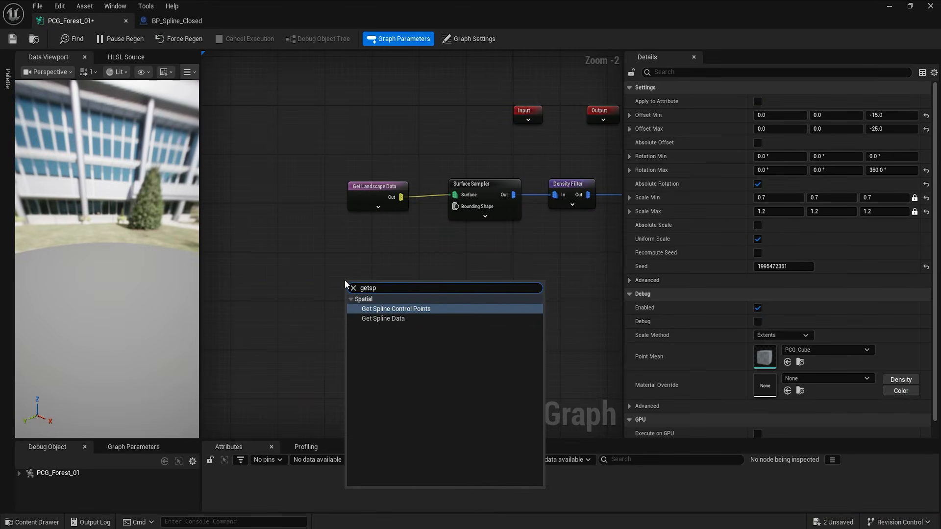
key("Down")
key("Return")
Set the Get Spline Data node's actor filter to All World Actors and its actor selection tag to Spline_Closed
left_click(785, 101)
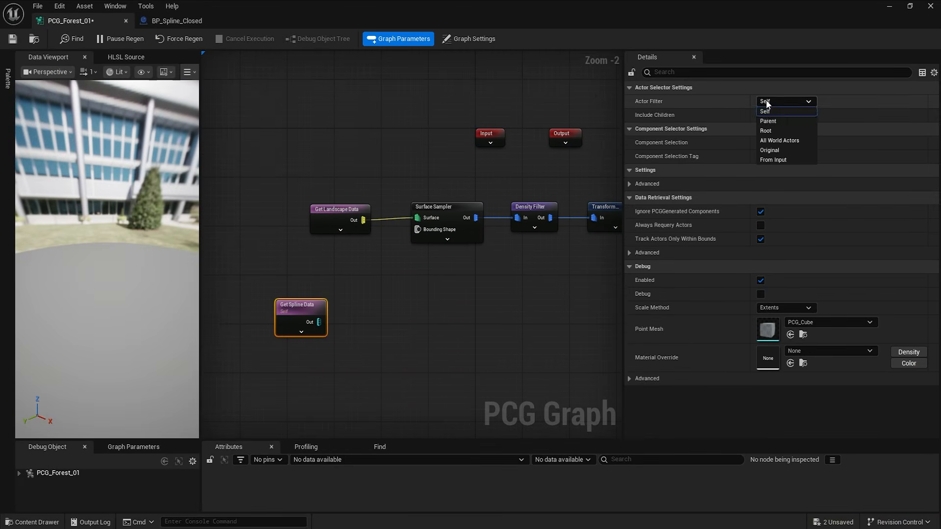
left_click(805, 140)
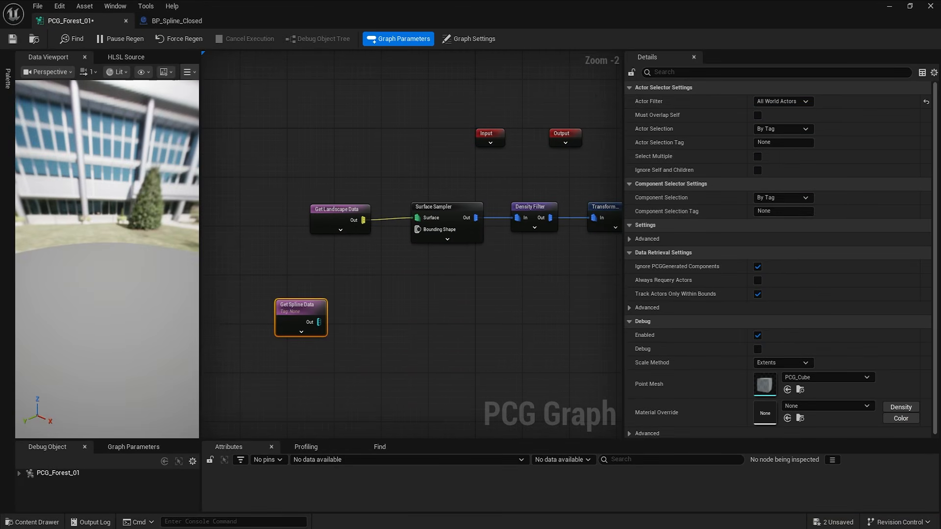
left_click(774, 142)
type("Spline_Closed")
key("Return")
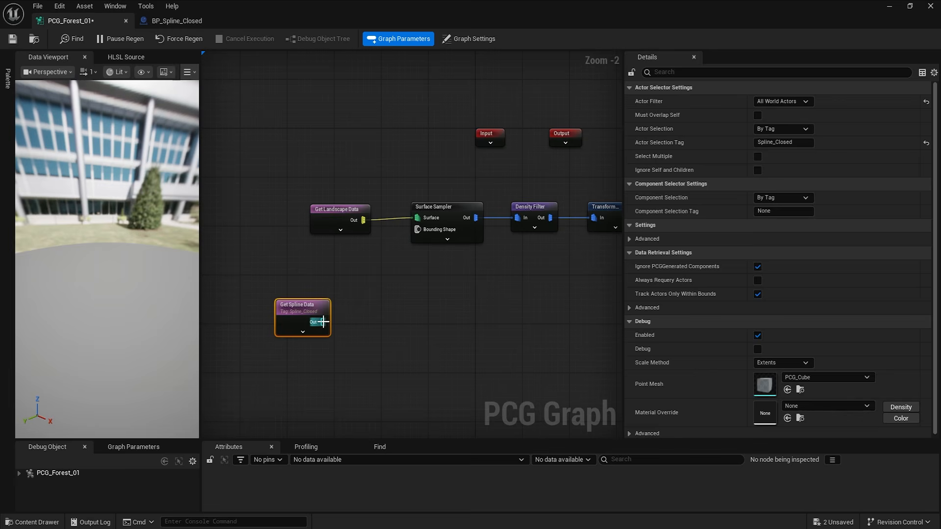
Add a Spline Sampler node fed by the output of Get Spline Data
left_click_drag(323, 321, 384, 317)
type("sp")
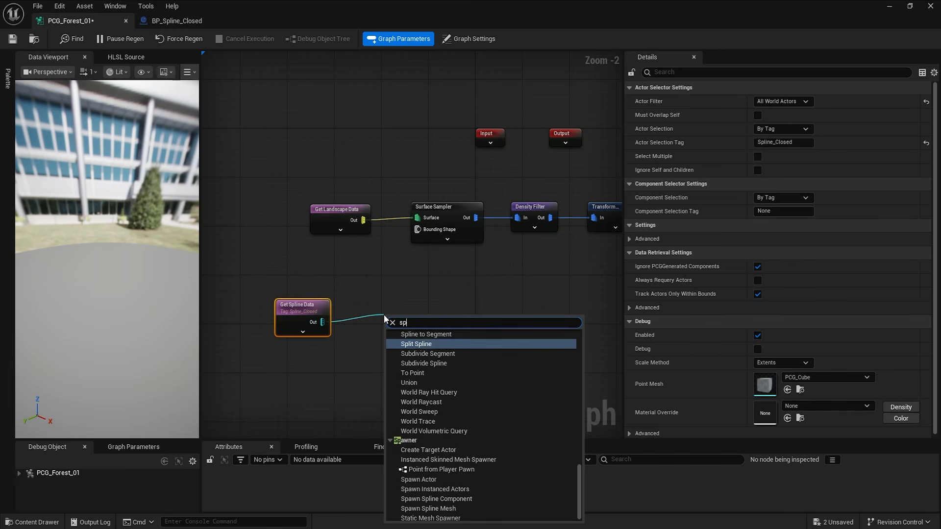
type("line sa")
key("Return")
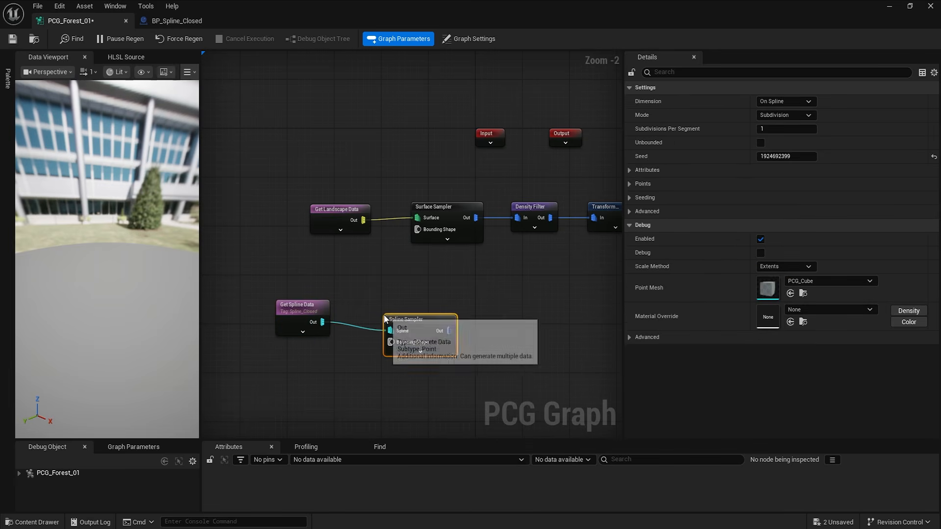
Change the Spline Sampler's dimension so it samples the spline's interior, and close the BP_Spline_Closed editor
left_click_drag(522, 6, 482, 222)
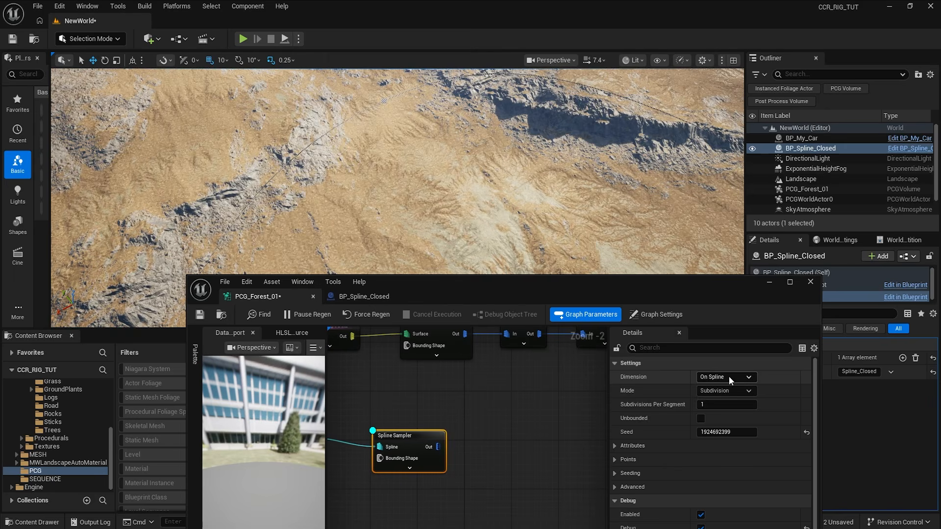
left_click(728, 377)
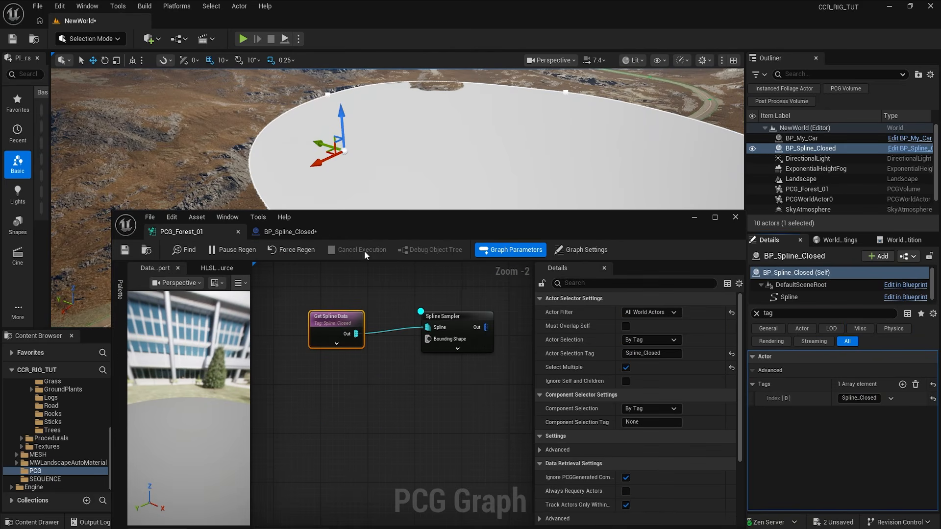
left_click(341, 232)
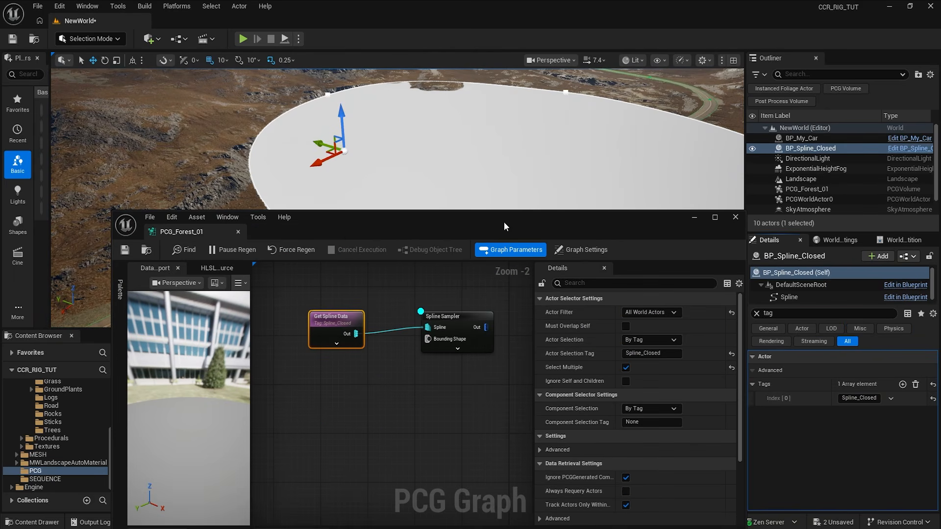
Add a Projection node fed by the Spline Sampler's output
left_click_drag(297, 334, 360, 327)
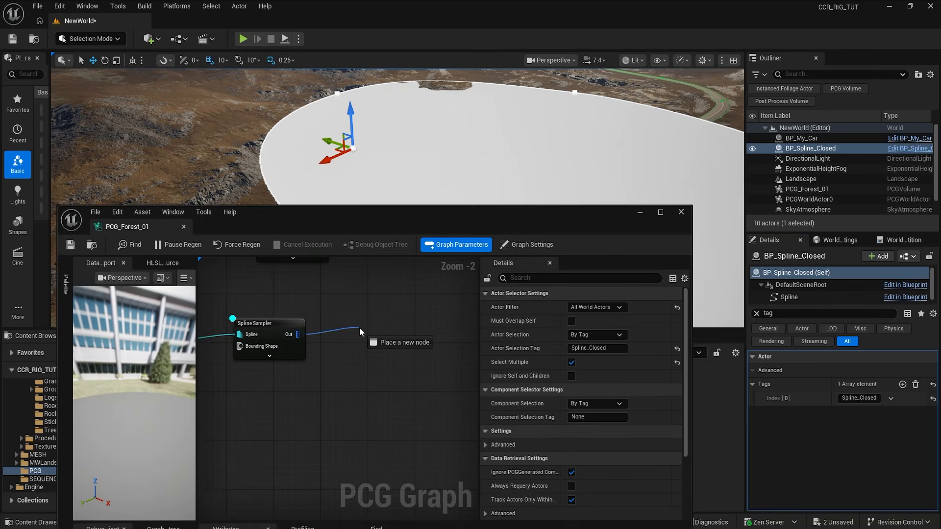
type("proje")
key("Return")
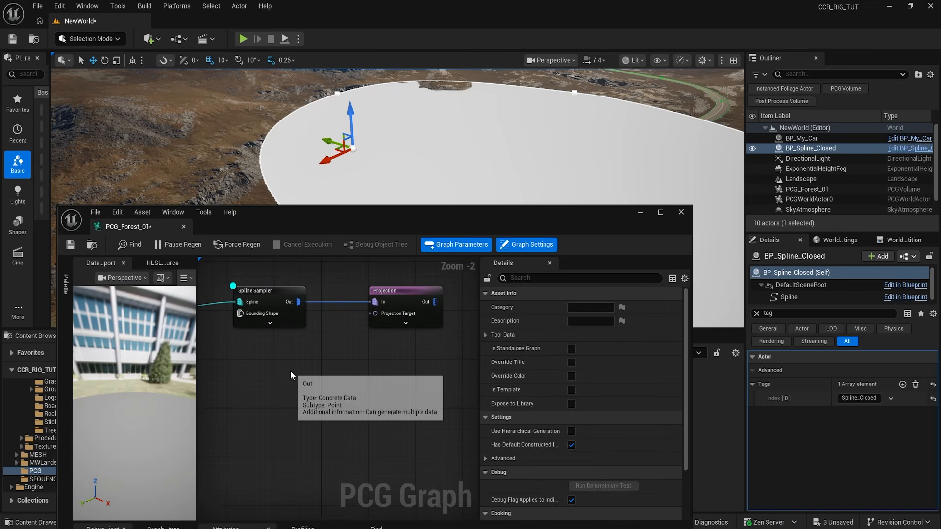
Feed a new Get Landscape Data node into the Projection Target input and debug the Projection node in the level
right_click_drag(290, 371, 351, 370)
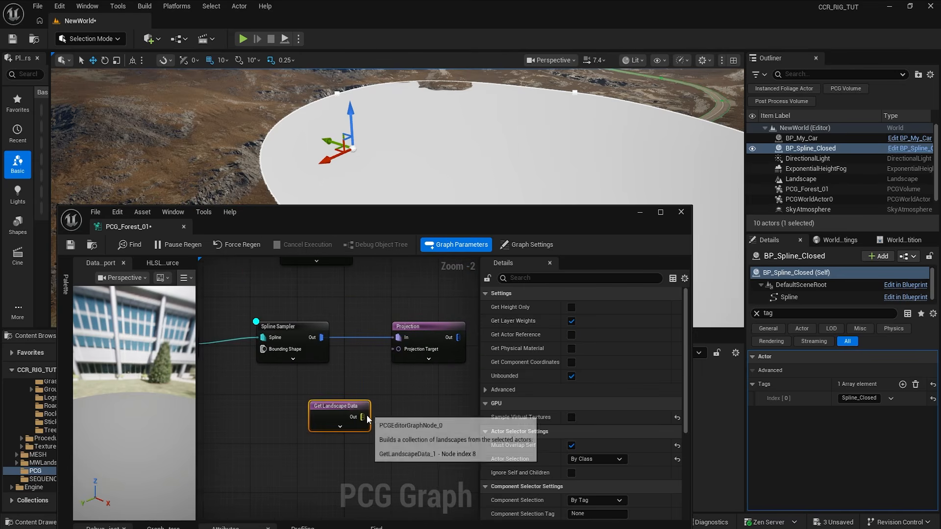
left_click_drag(358, 411, 397, 348)
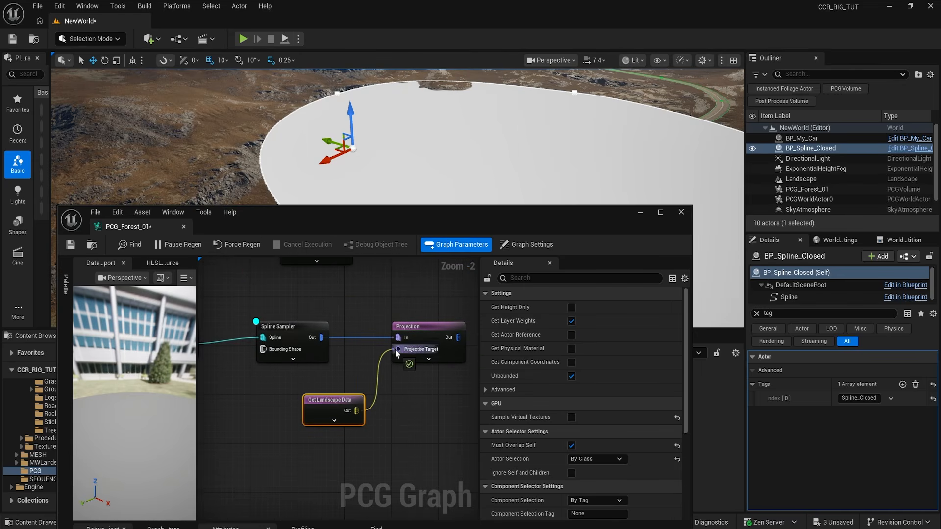
left_click(420, 325)
right_click_drag(459, 136, 367, 131)
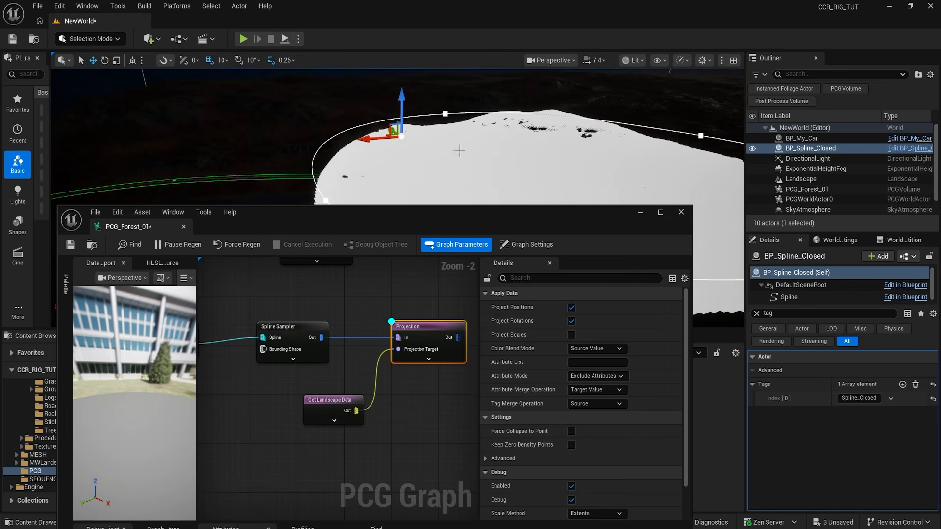
Duplicate the upper chain's Density Filter and Transform Points nodes and place the copies after the Projection node
right_click_drag(420, 300, 324, 361)
scroll(250, 411, "down", 1)
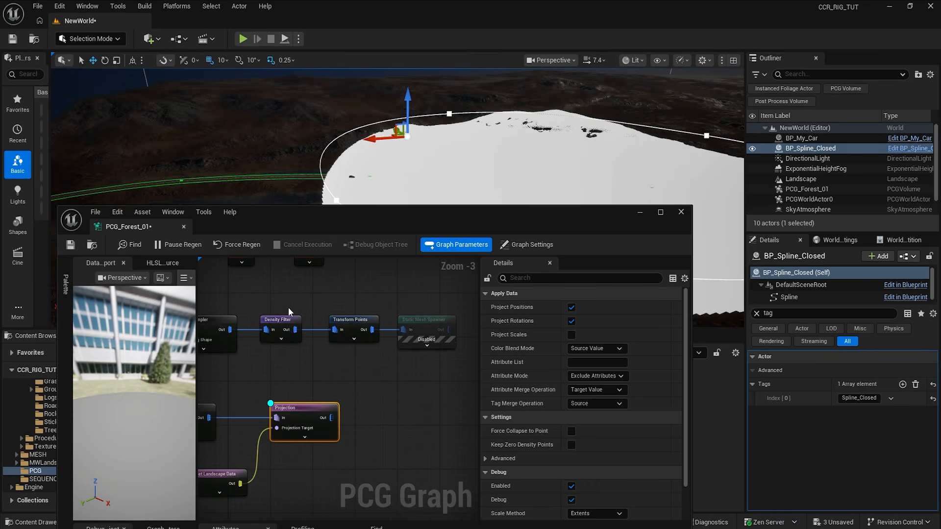
left_click_drag(273, 293, 367, 336)
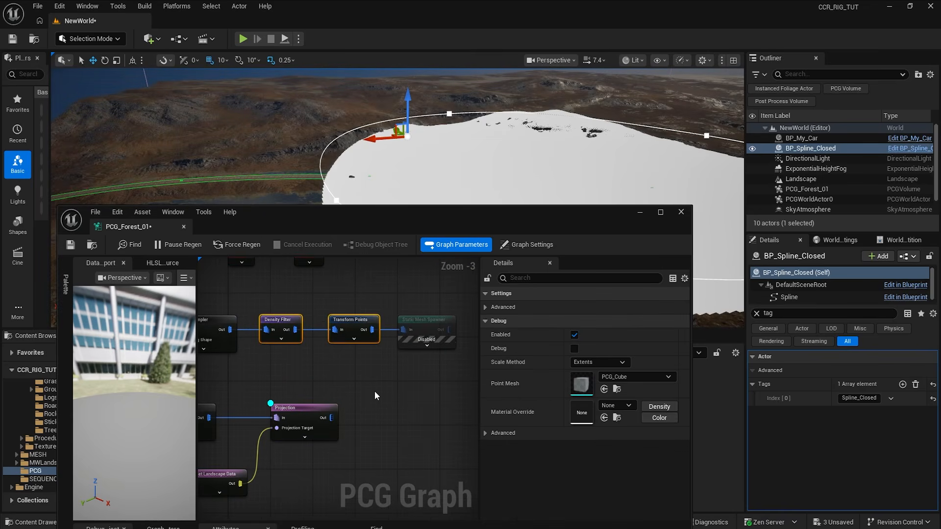
right_click_drag(397, 407, 356, 388)
left_click(355, 389)
key("ctrl+v")
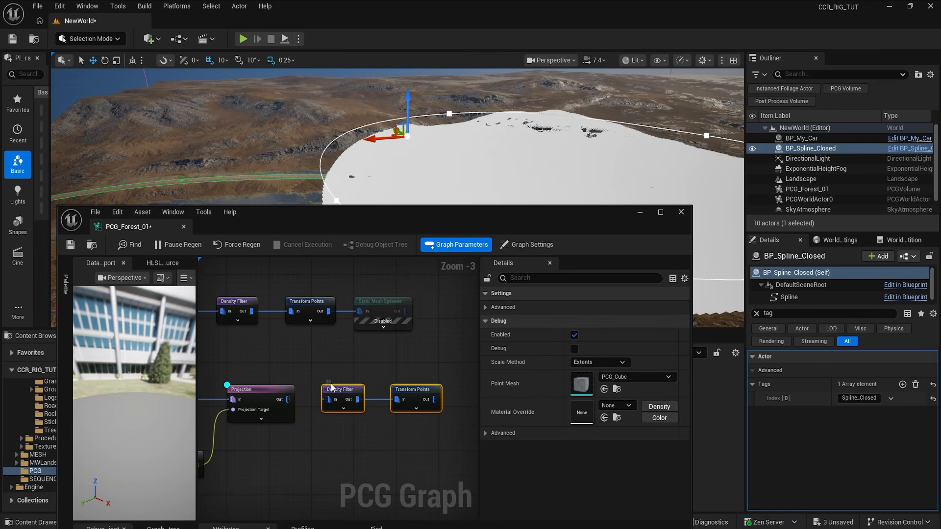
Connect Projection's output to the copied Density Filter and debug the copied Transform Points node instead of Projection
left_click(296, 399)
left_click_drag(307, 400, 323, 399)
left_click_drag(340, 367, 435, 401)
left_click(250, 390)
left_click(417, 392)
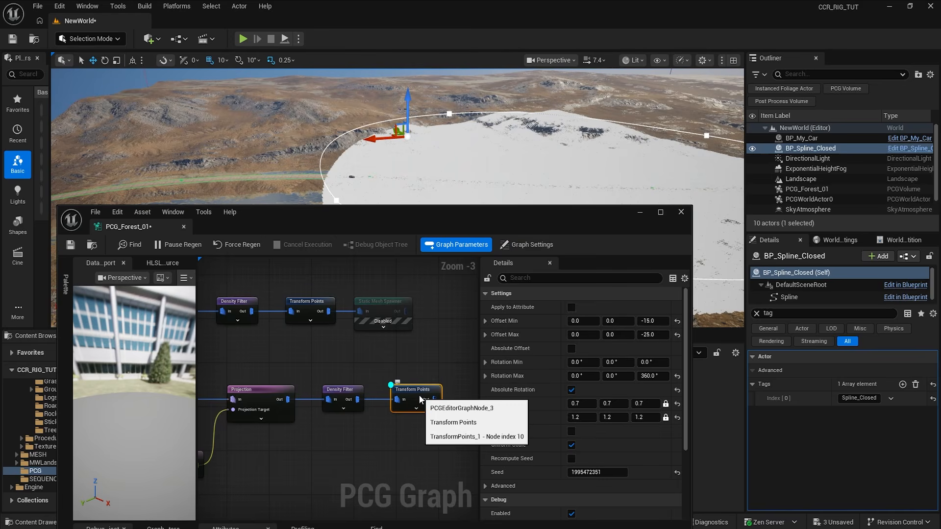
left_click_drag(436, 407, 436, 407)
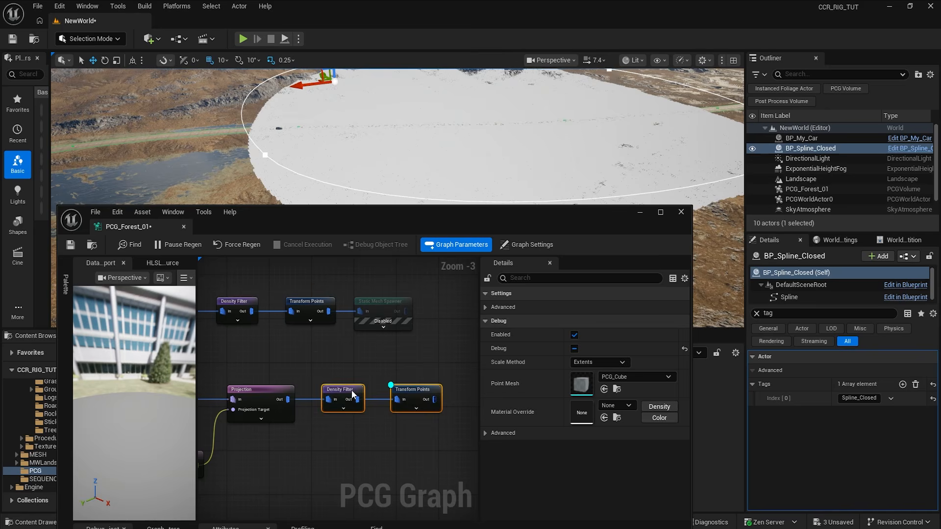
Make room after the Projection node and add an Attribute Noise node fed by Projection's output
key("Delete")
left_click_drag(288, 399, 342, 437)
type("attribute noise")
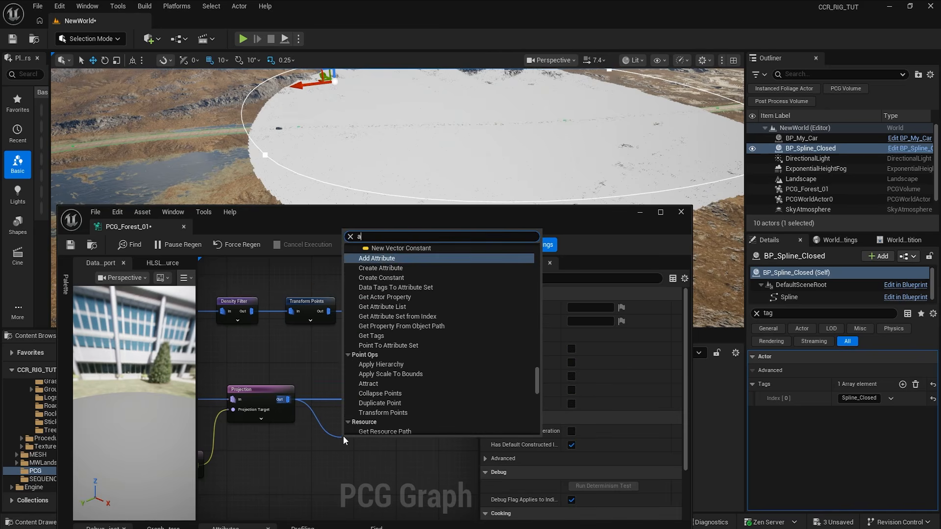
key("Return")
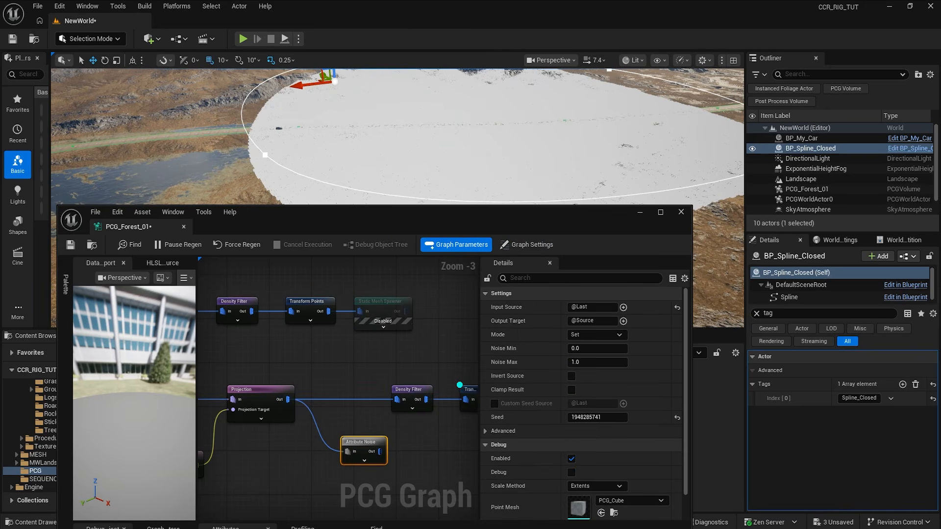
Debug the Attribute Noise node and set its input source to $Density
key("d")
left_click(623, 307)
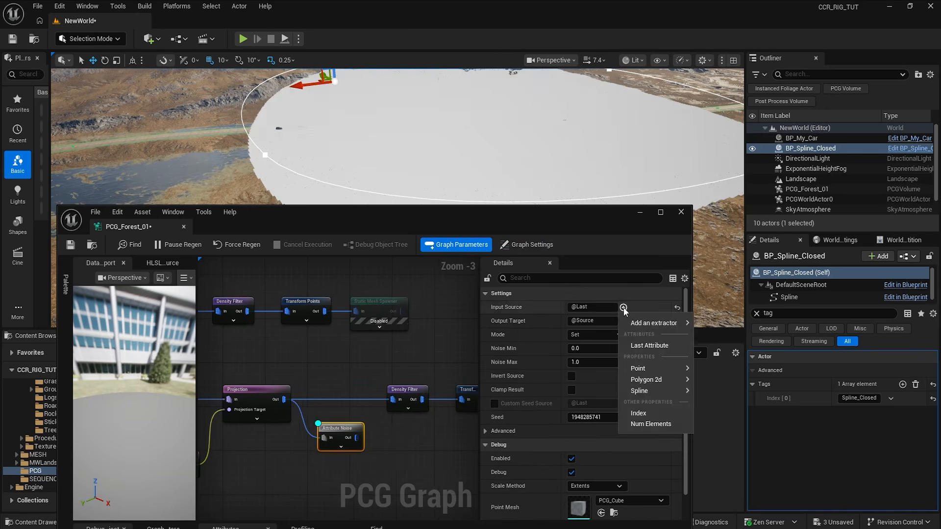
type("de")
left_click(642, 352)
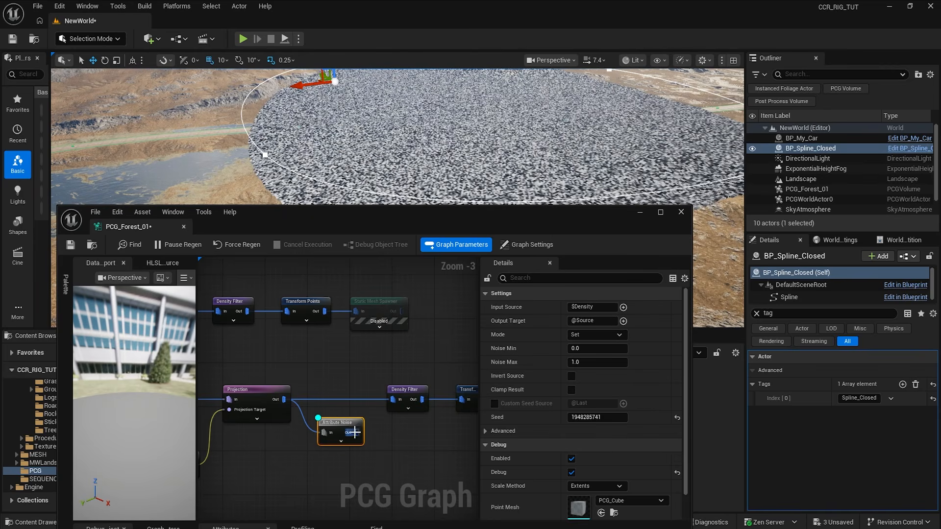
Connect Attribute Noise to the copied Density Filter and line the noise node up between Projection and the filter
key("w")
mouse_move(399, 186)
right_mouse_down()
mouse_move(426, 184)
mouse_move(399, 186)
right_mouse_up()
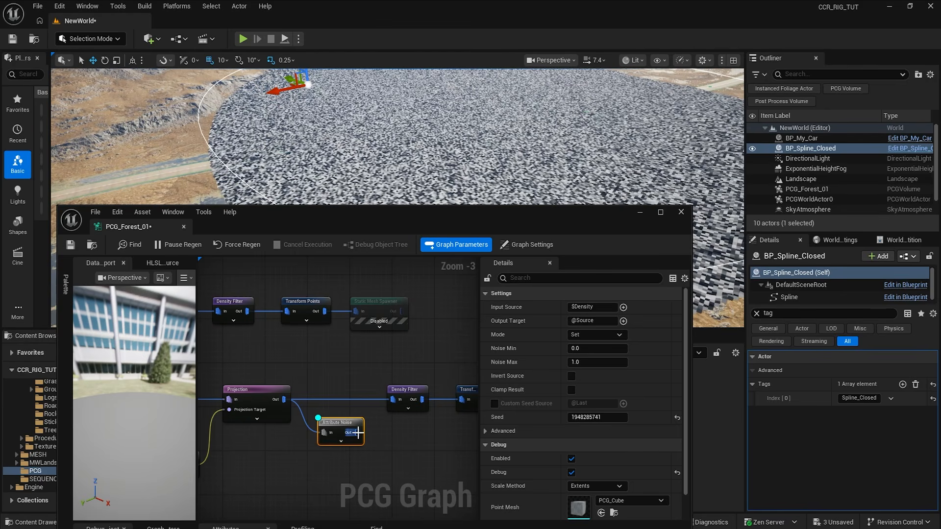
left_click(373, 402)
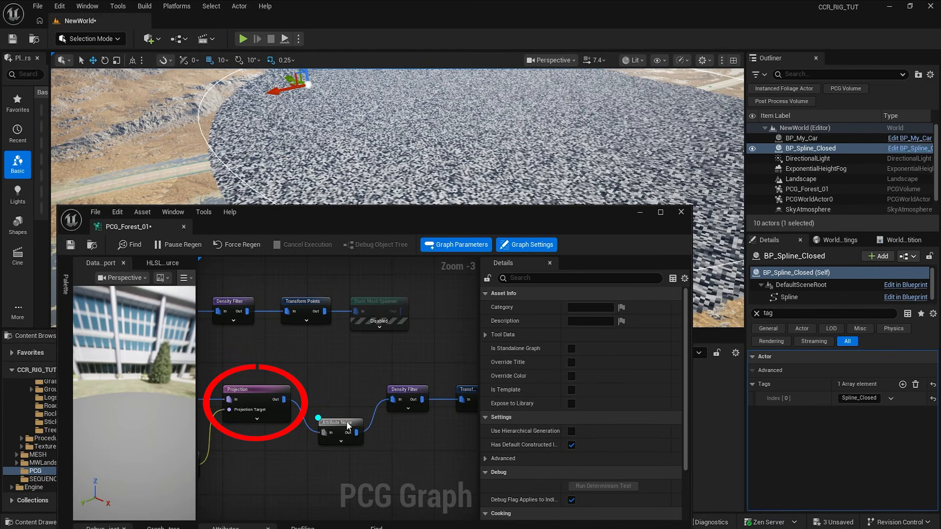
left_click_drag(350, 427, 344, 405)
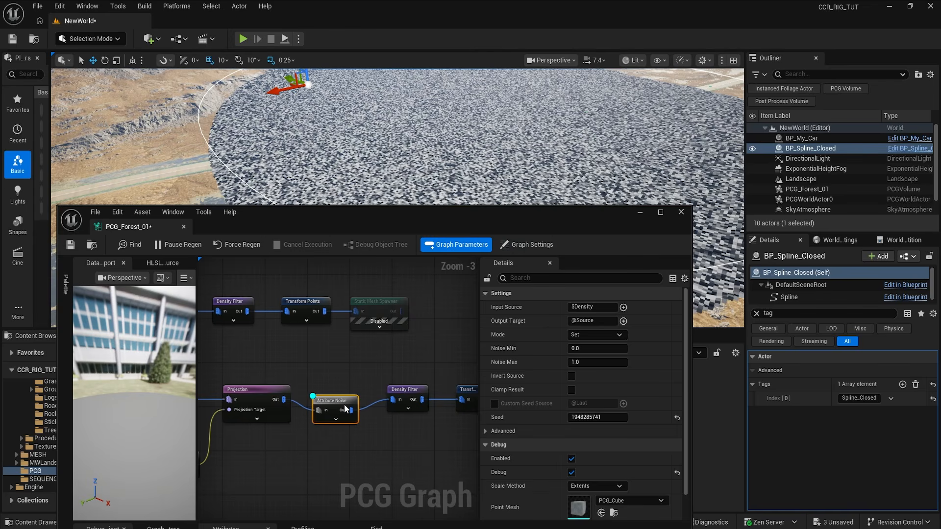
Debug the copied Density Filter and set its lower bound to 0.97
left_click(405, 390)
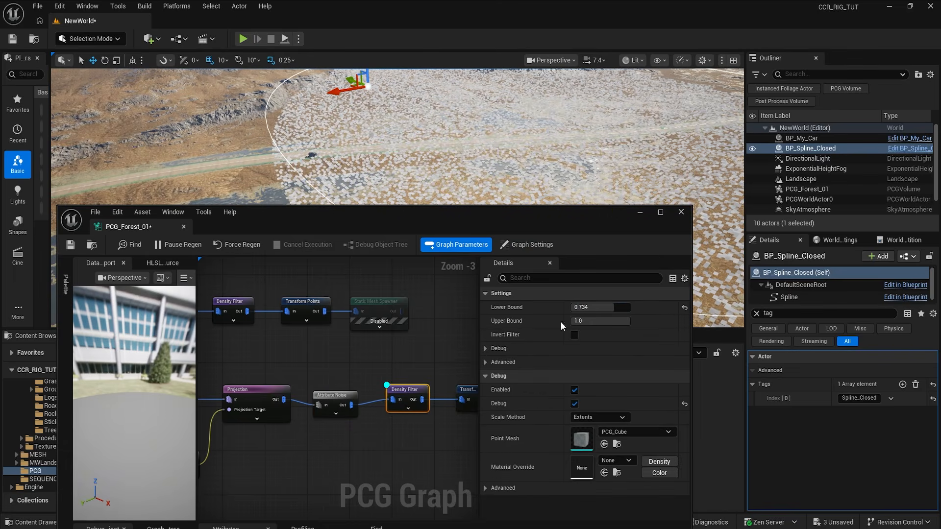
left_click(620, 307)
type(".9")
type(".97")
key("Return")
Debug the copied Transform Points node and place a copy of the upper chain's Static Mesh Spawner after it
scroll(327, 350, "down", 2)
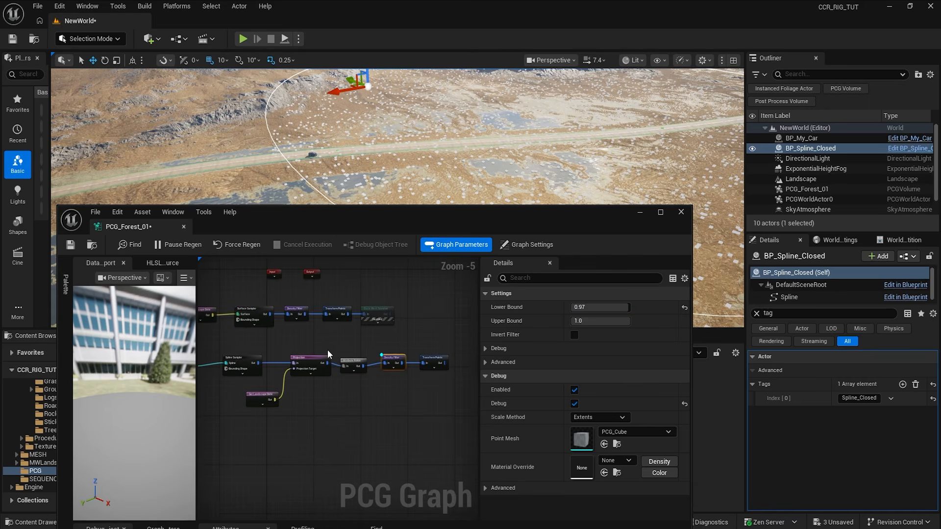
left_click(433, 361)
key("alt+d")
left_click(316, 312)
key("ctrl+c")
left_click(396, 351)
key("ctrl+v")
scroll(395, 351, "up", 3)
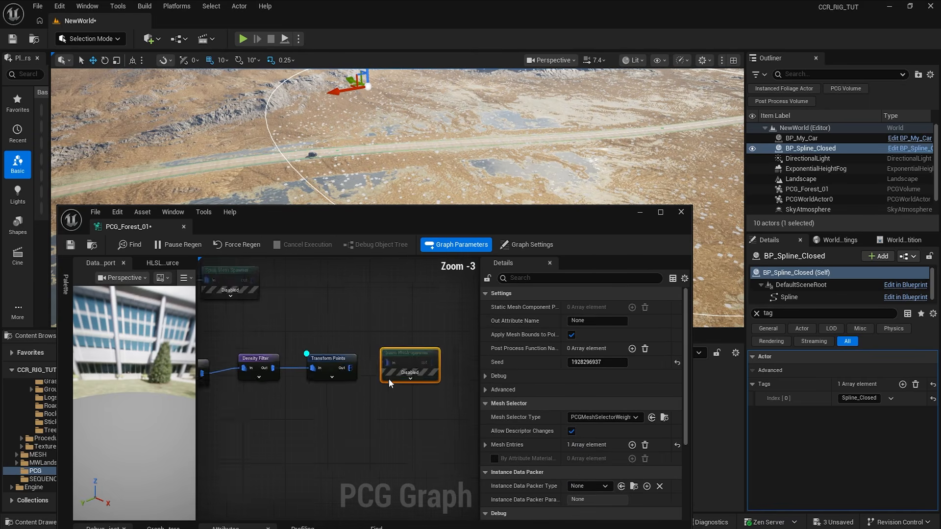
left_click(367, 382)
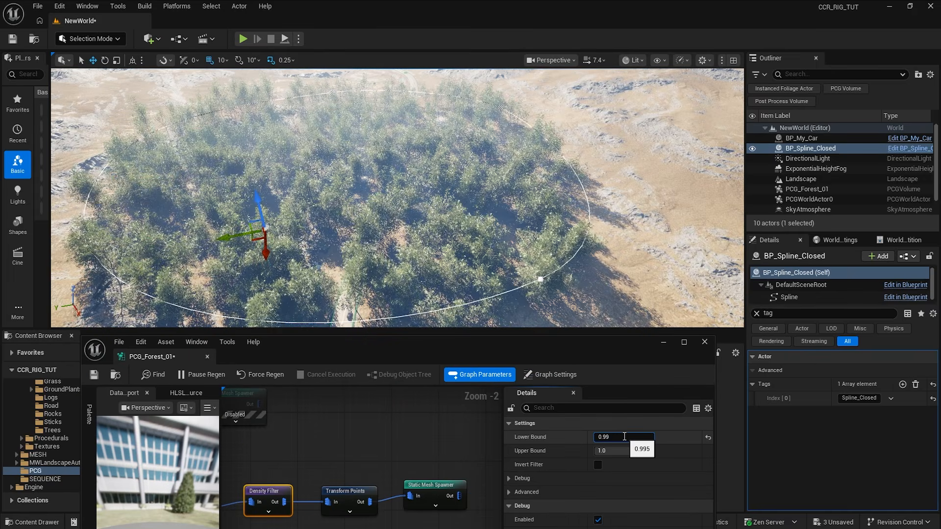
Set the spline chain's Density Filter lower bound to 0.998 and inspect the trees in the level
type("8")
key("Return")
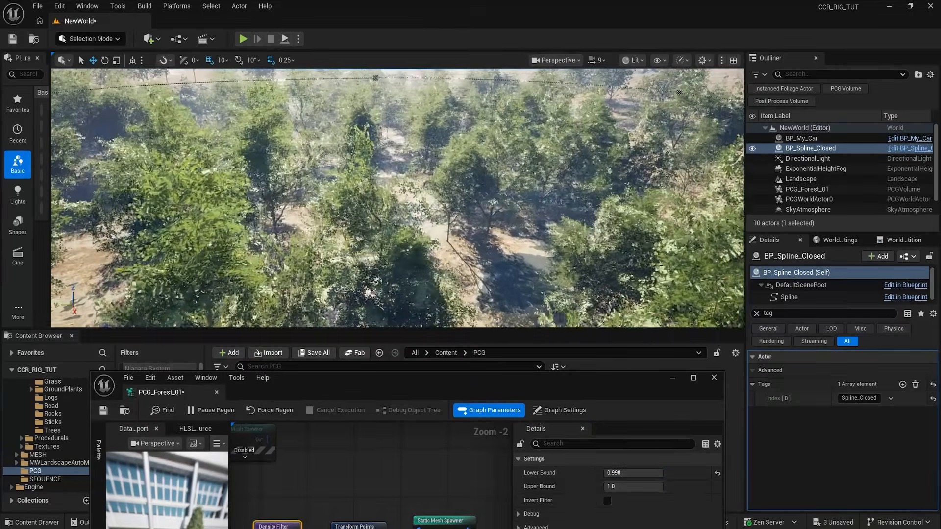
right_click_drag(481, 245, 458, 238)
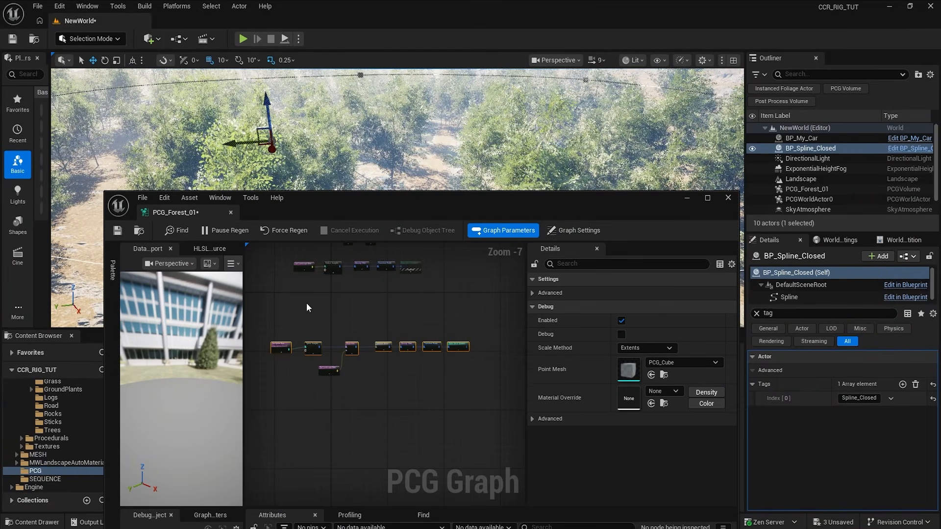
Enclose the whole spline node chain, including its Get Landscape Data node, in a comment box
left_click_drag(367, 364, 472, 382)
key("c")
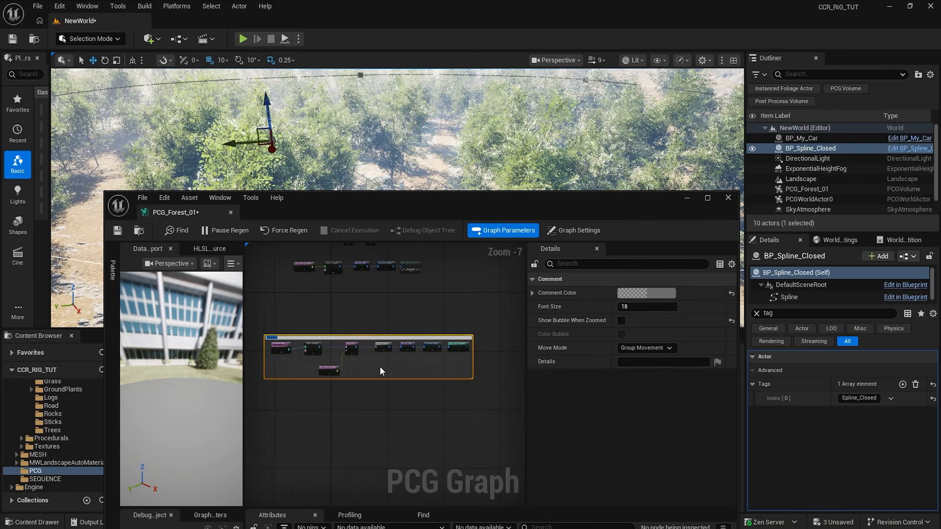
left_click(297, 327)
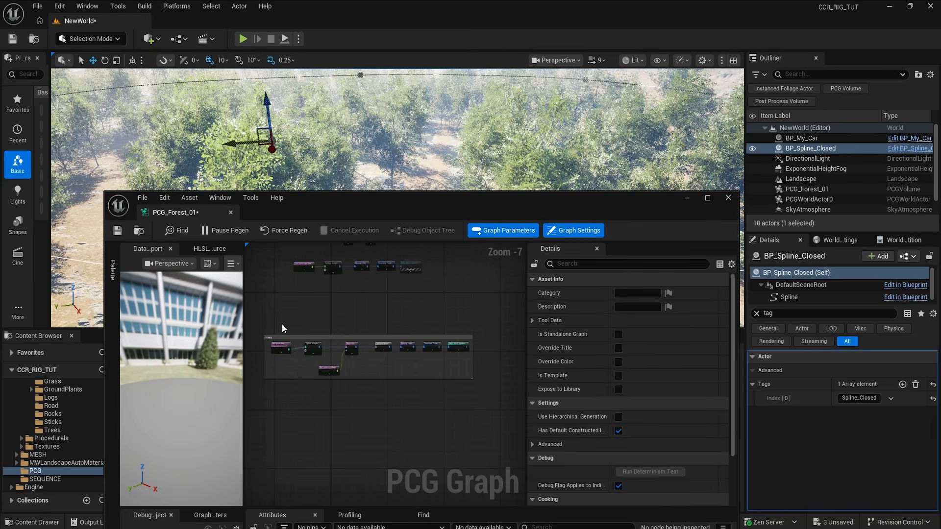
scroll(281, 325, "up", 5)
scroll(434, 304, "down", 3)
right_click_drag(445, 301, 271, 269)
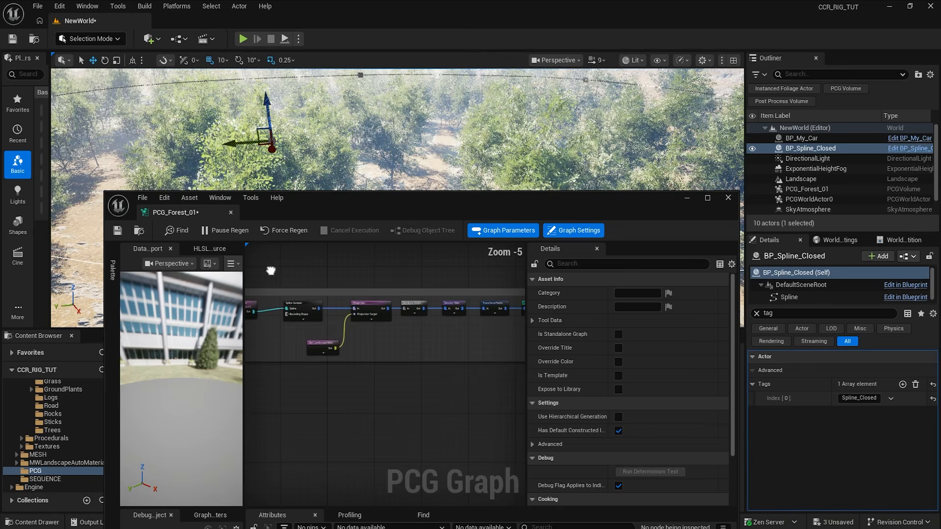
Duplicate the commented spline chain's nodes through the Density Filter, including Get Landscape Data, and place the copies below the comment box
scroll(313, 285, "down", 2)
right_click_drag(381, 367, 429, 388)
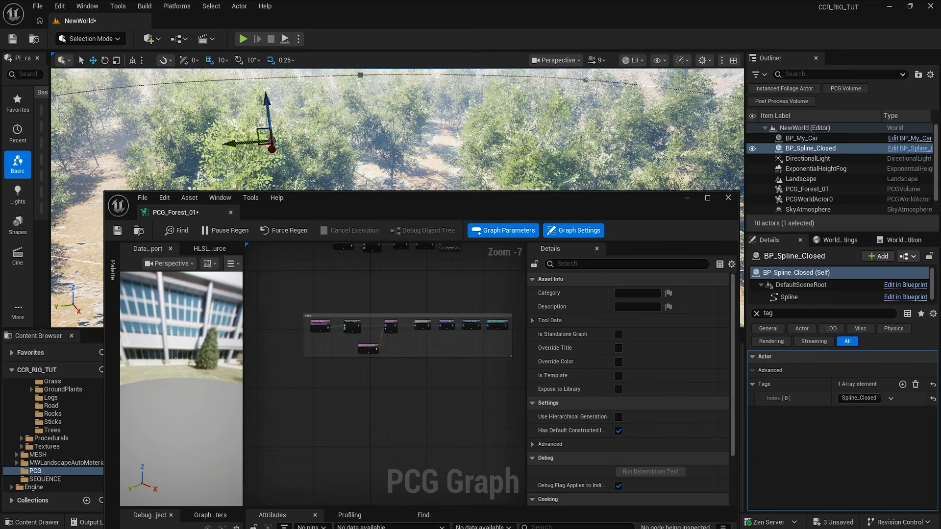
scroll(392, 298, "up", 1)
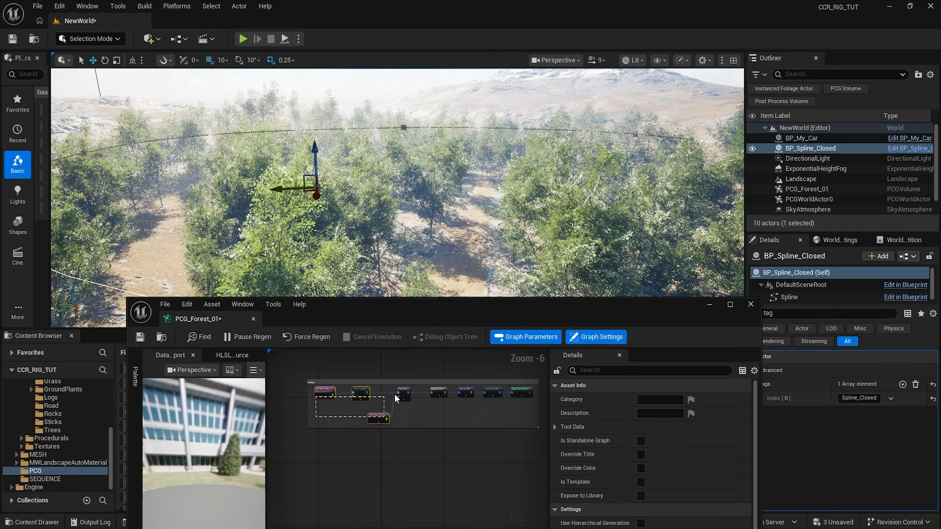
left_click_drag(411, 392, 471, 395)
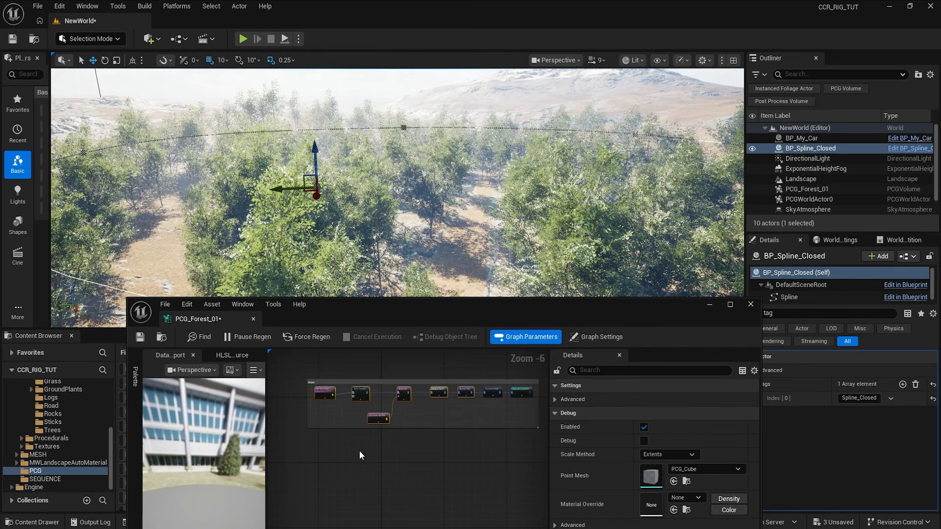
key("ctrl+c")
key("ctrl+v")
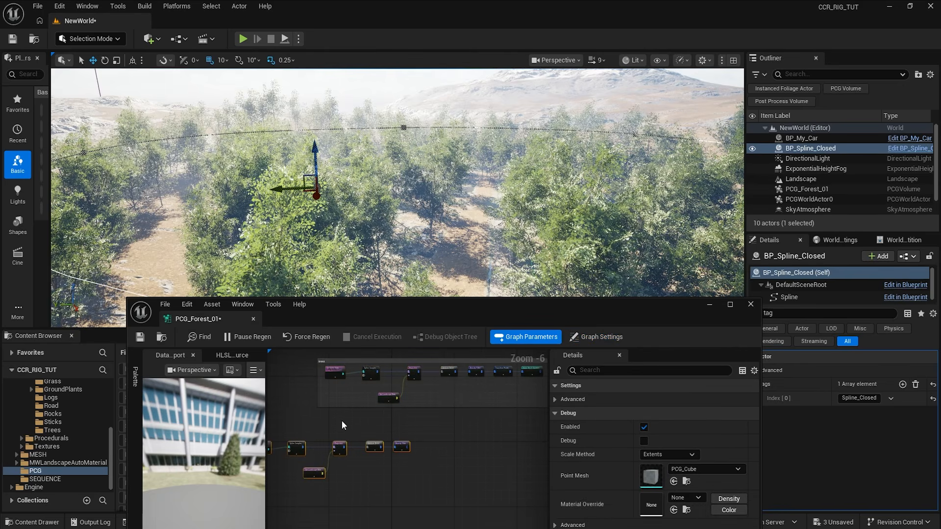
left_click_drag(391, 442, 481, 444)
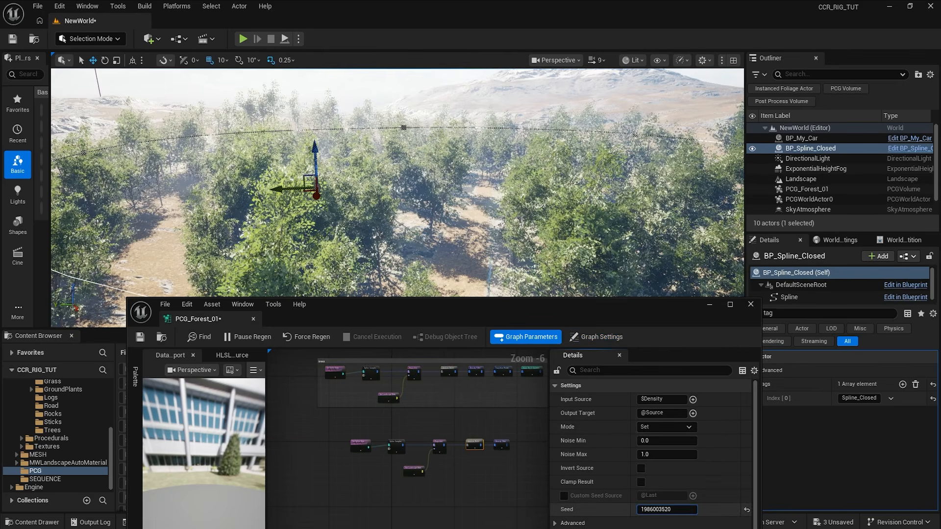
Set the copied Density Filter's lower bound to 0.7 and inspect its debug points around the trees
left_click(502, 442)
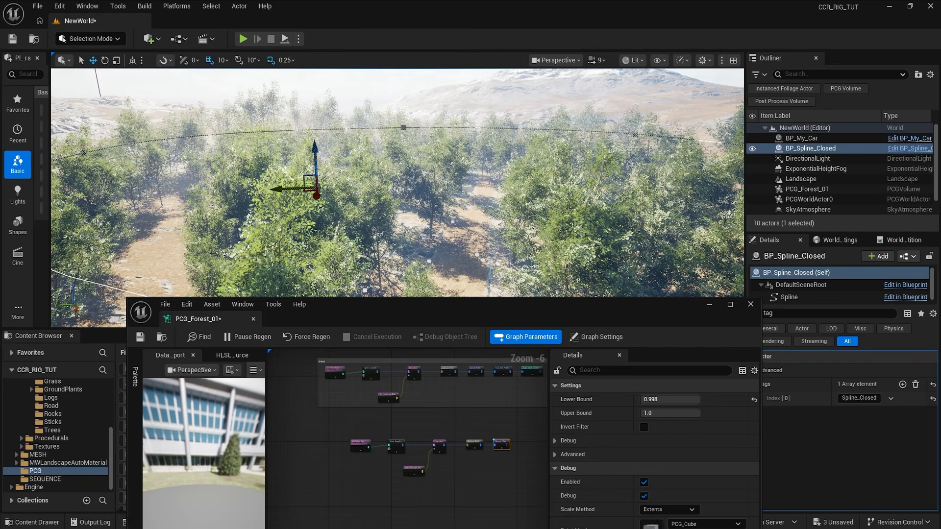
right_click_drag(543, 419, 529, 421)
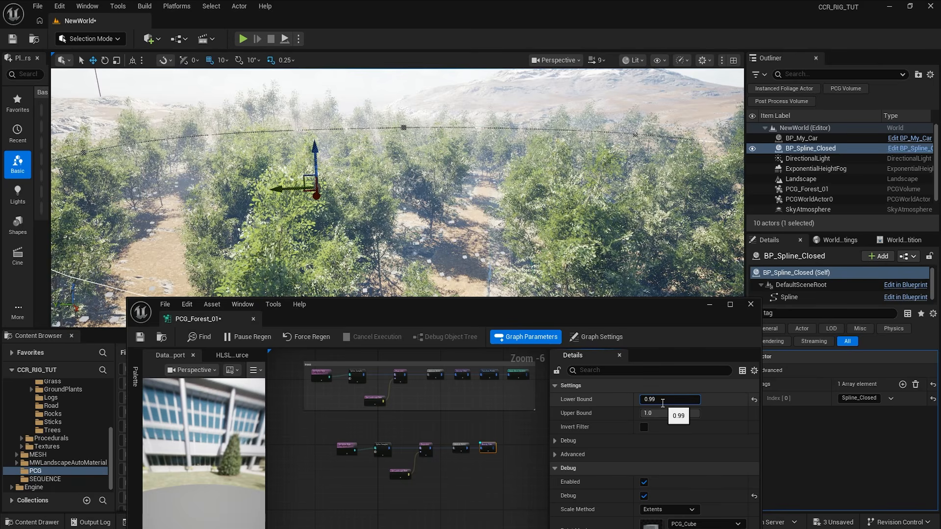
key("Return")
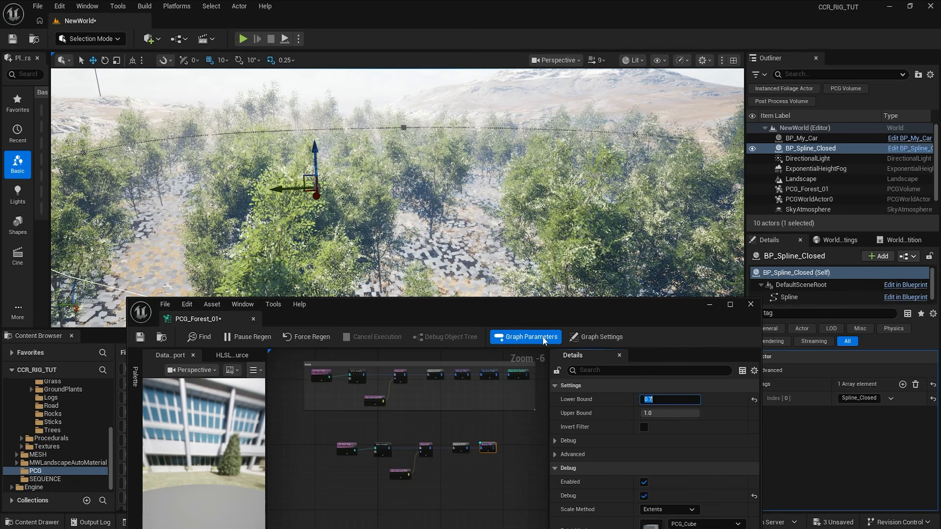
left_click_drag(520, 314, 510, 372)
right_click_drag(494, 265, 514, 308)
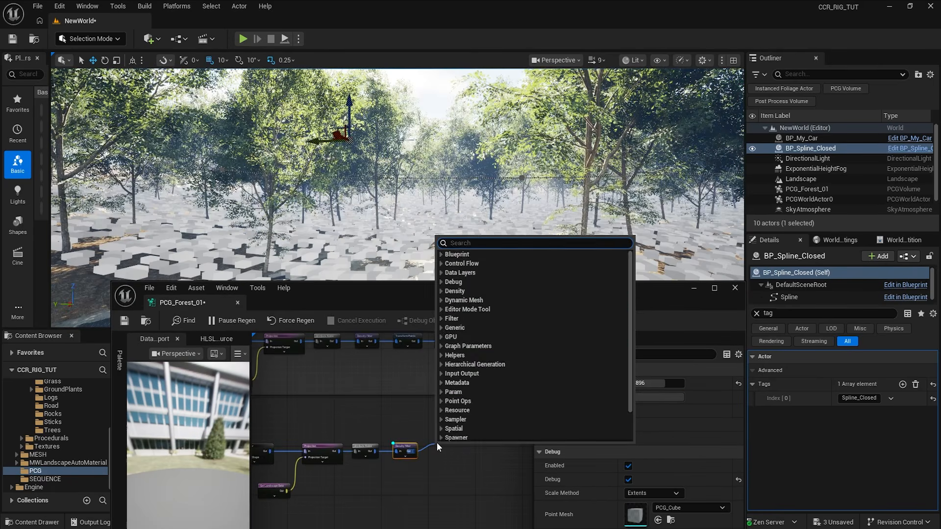
Add a Transform Points node after the copied Density Filter
type("transf")
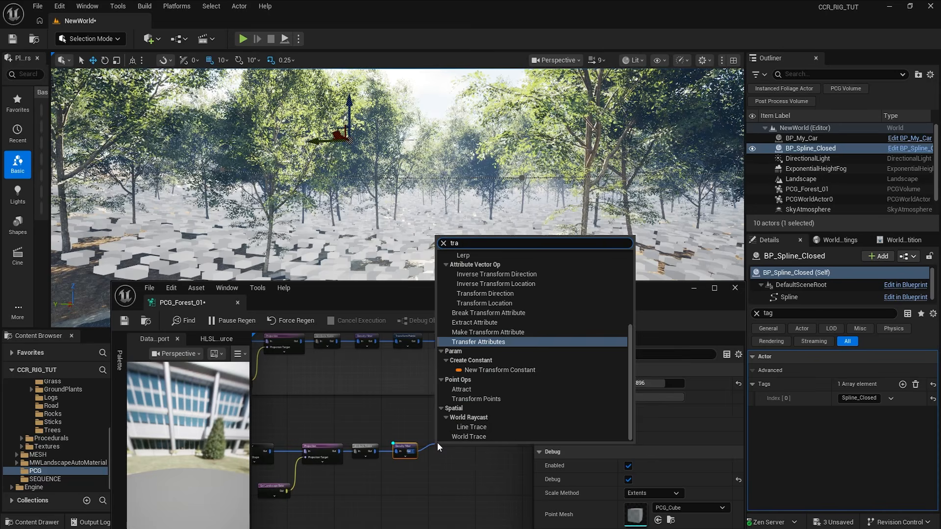
key("Down")
key("Down")
key("Return")
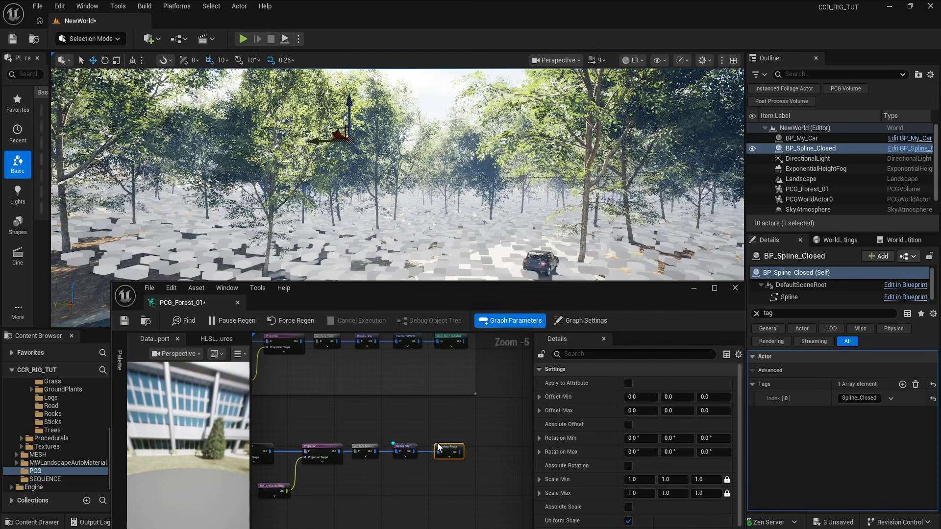
Set the new Transform Points node's maximum Z rotation to 360° and its scale range to 0.6–1.2
left_click(703, 452)
type("36")
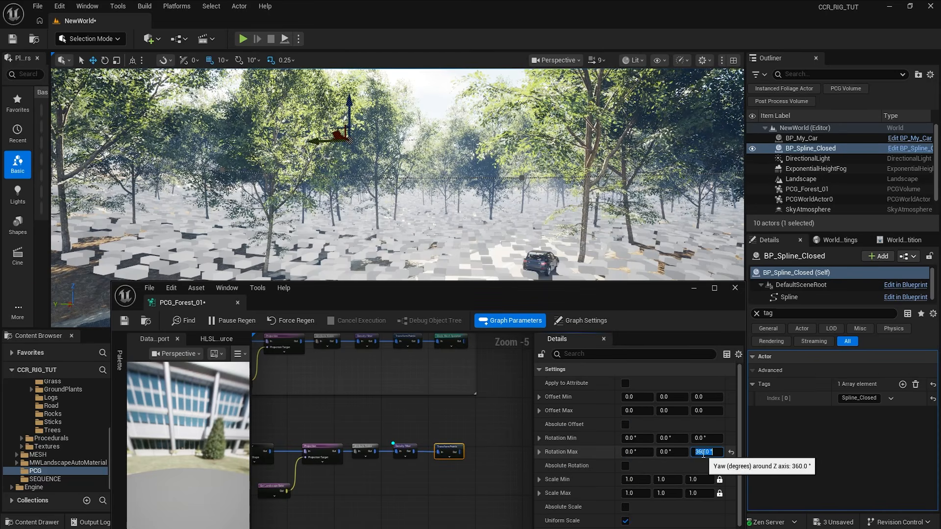
key("Return")
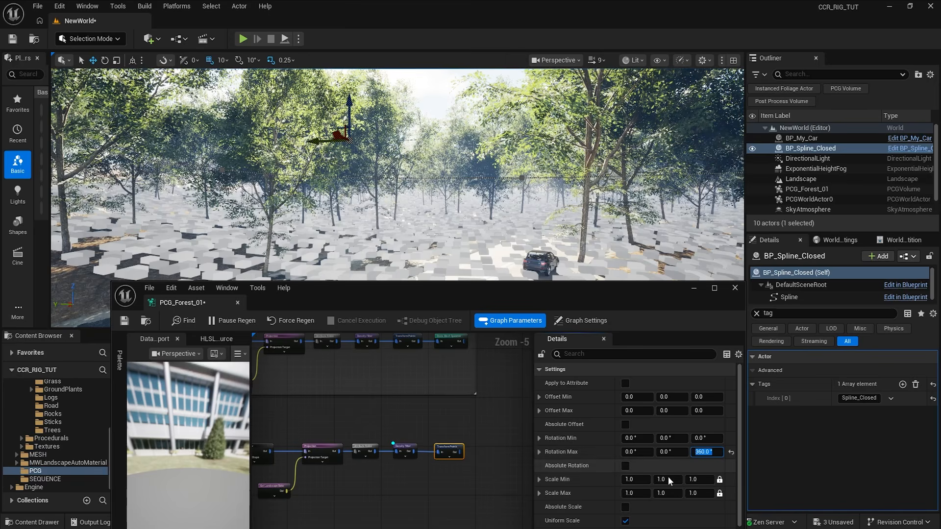
left_click(645, 479)
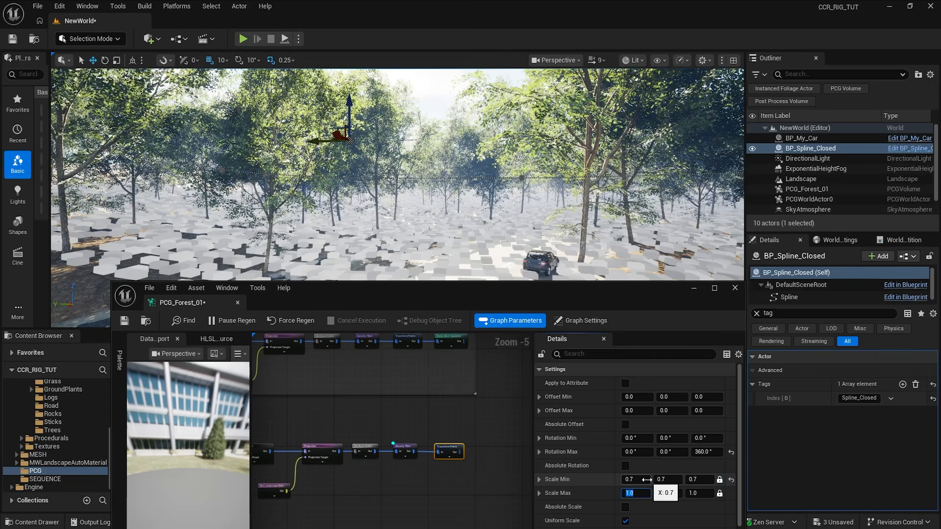
left_click(633, 481)
type(".6")
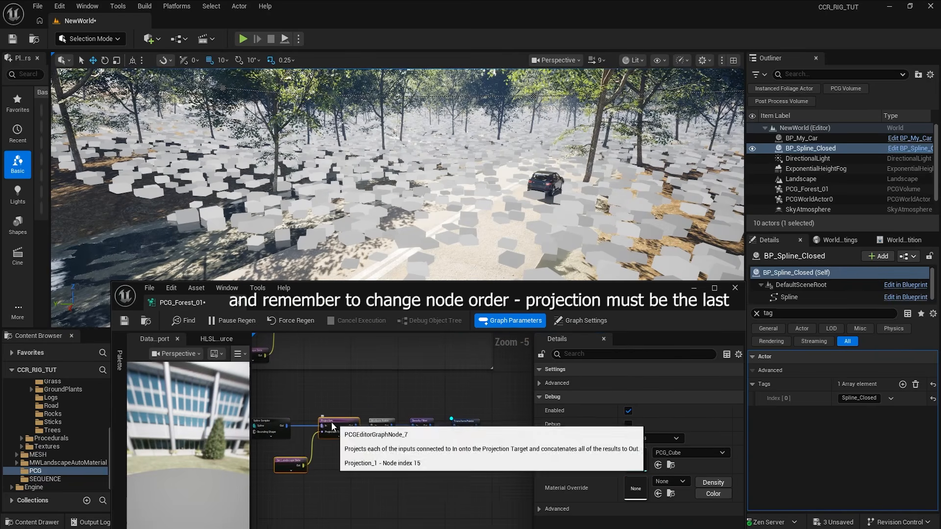
Take the copied Projection node out of the chain and connect the Spline Sampler directly to the noise node
left_click_drag(332, 423, 340, 463)
left_click(320, 436)
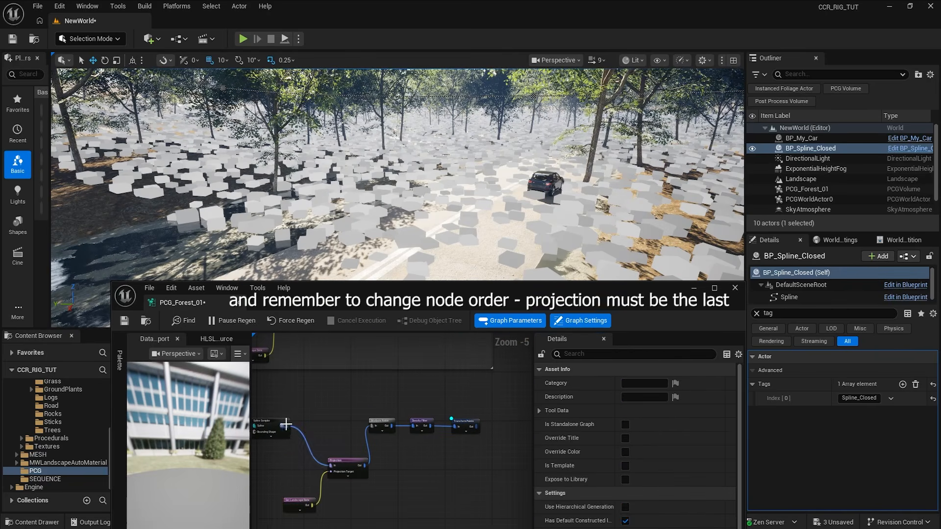
left_click_drag(285, 421, 372, 425)
left_click(369, 446, "alt")
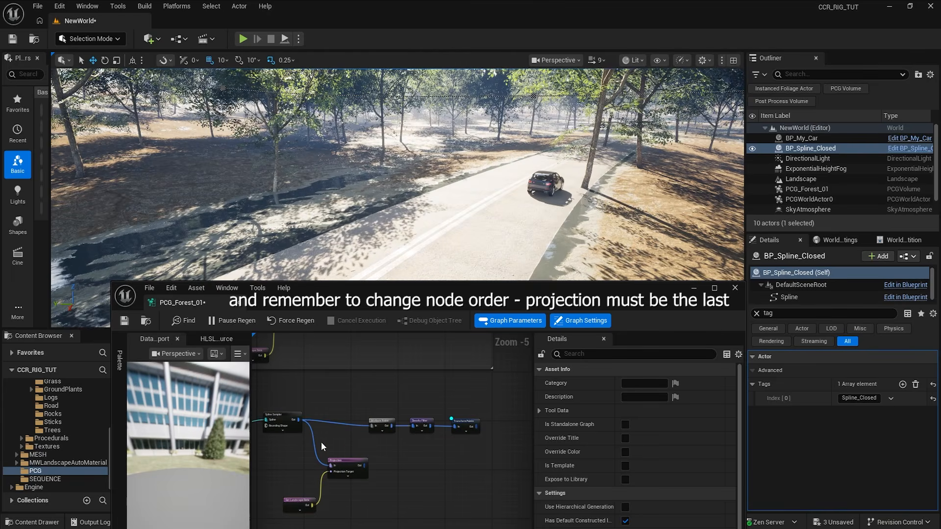
left_click(321, 459, "alt")
Place Projection and Get Landscape Data at the end of the chain, connect Transform Points into Projection, and debug Projection
left_click(334, 461)
left_click(304, 501, "shift")
left_click_drag(358, 461, 526, 437)
left_click_drag(361, 410, 463, 437)
left_click_drag(454, 425, 401, 418)
left_click_drag(464, 413, 499, 479)
left_click_drag(508, 440, 458, 423)
left_click_drag(471, 422, 470, 420)
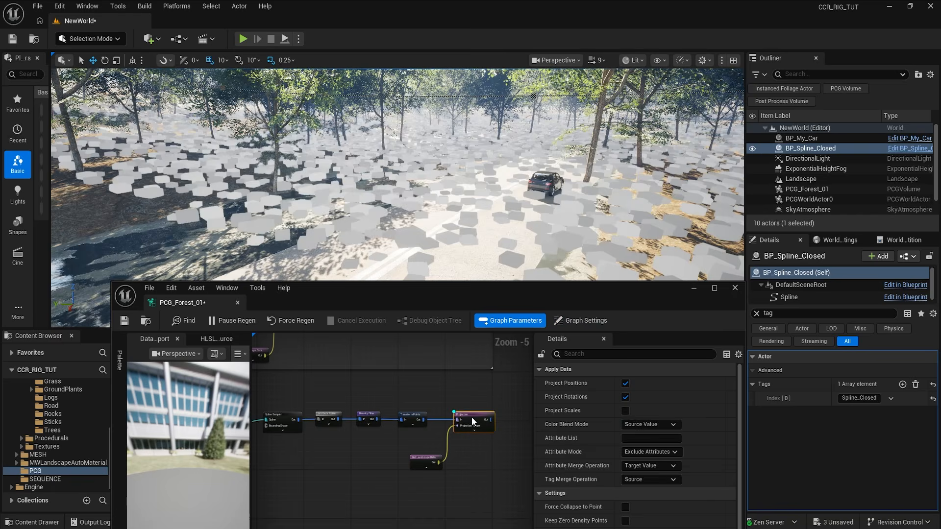
Add a Difference node after Projection with the Binary density function and Discrete mode
right_click_drag(372, 391, 316, 439)
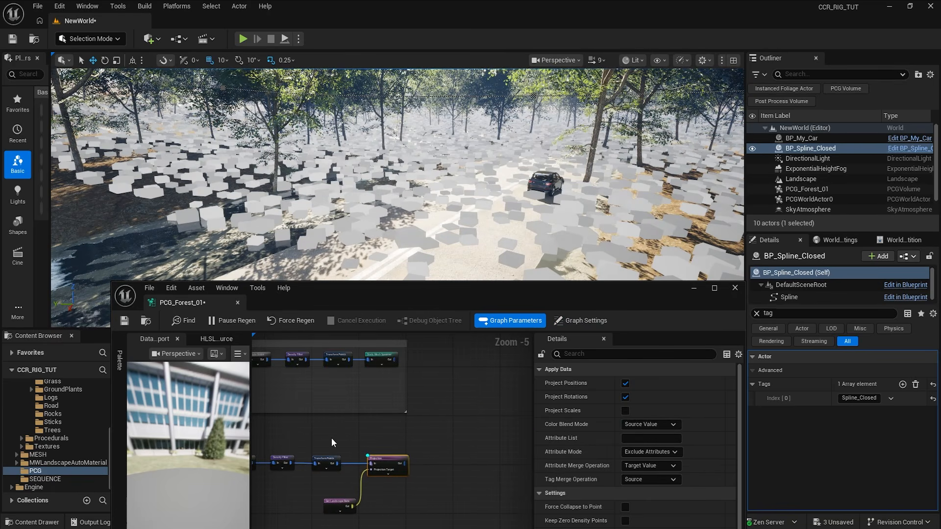
right_click(434, 462)
type("diff")
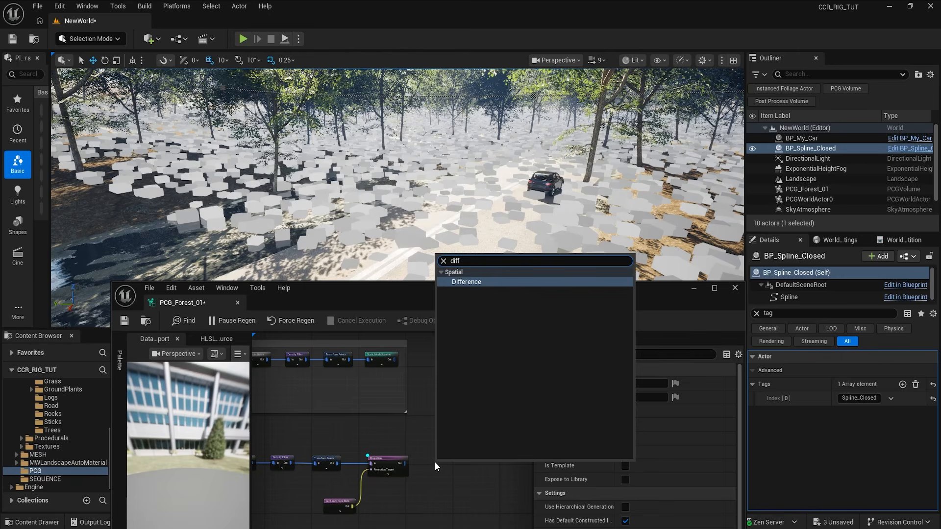
key("Return")
left_click(649, 383)
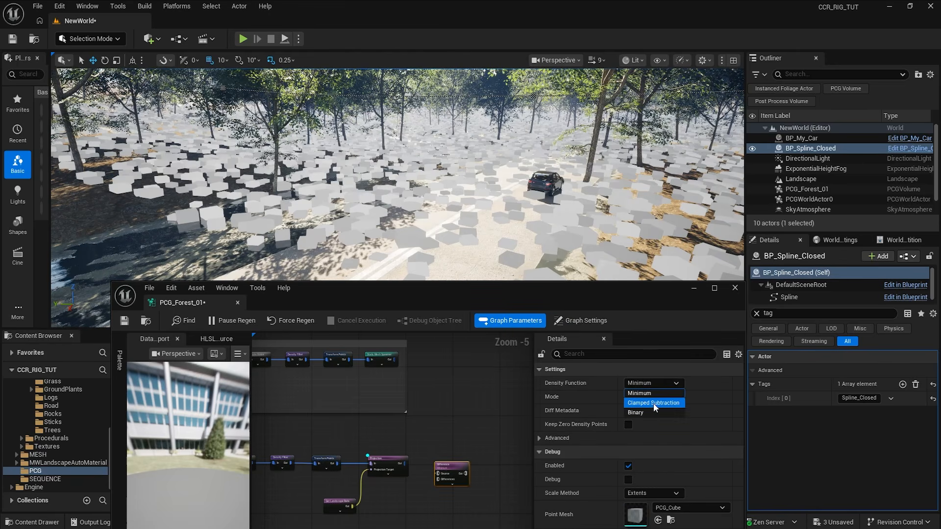
left_click(637, 413)
left_click(652, 397)
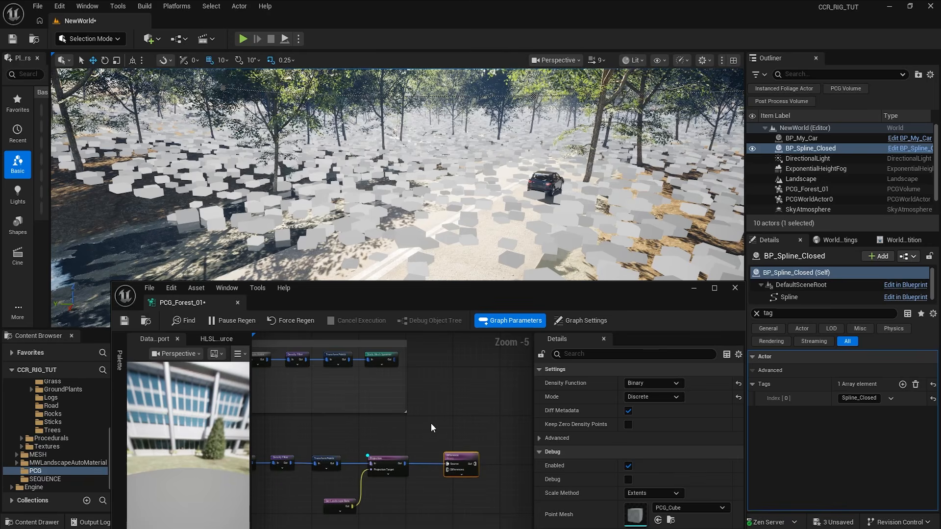
Connect the upper chain's Transform Points output to the Difference node's Differences input and debug the Difference node instead of Projection
right_click_drag(436, 421, 464, 410)
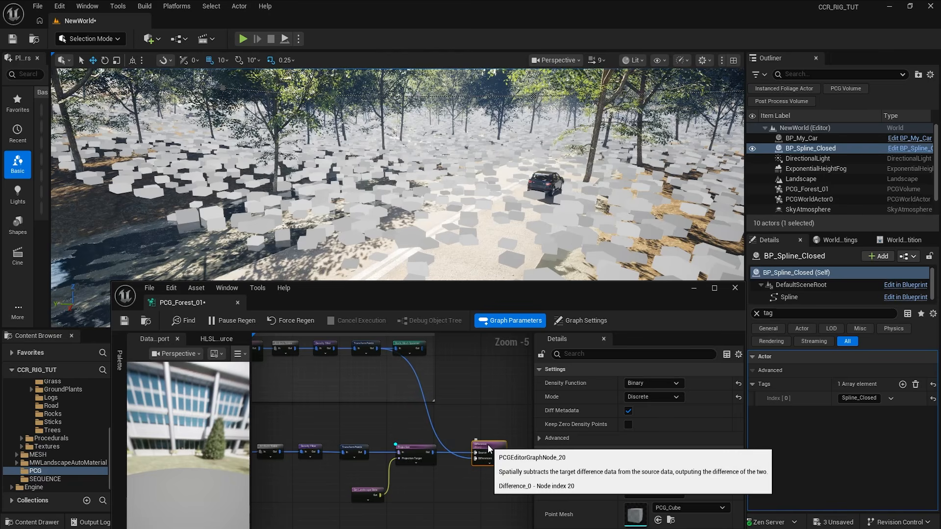
left_click(414, 449)
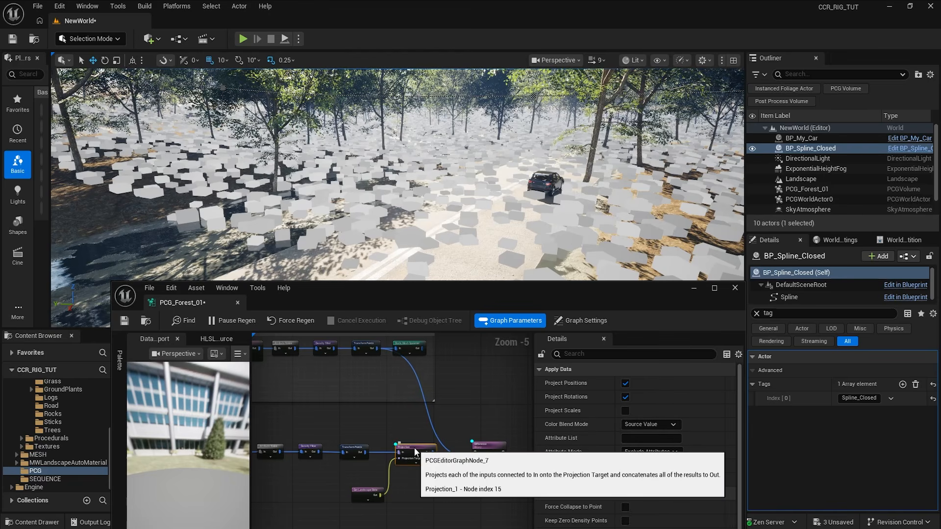
left_click(489, 447)
right_click_drag(530, 434, 430, 423)
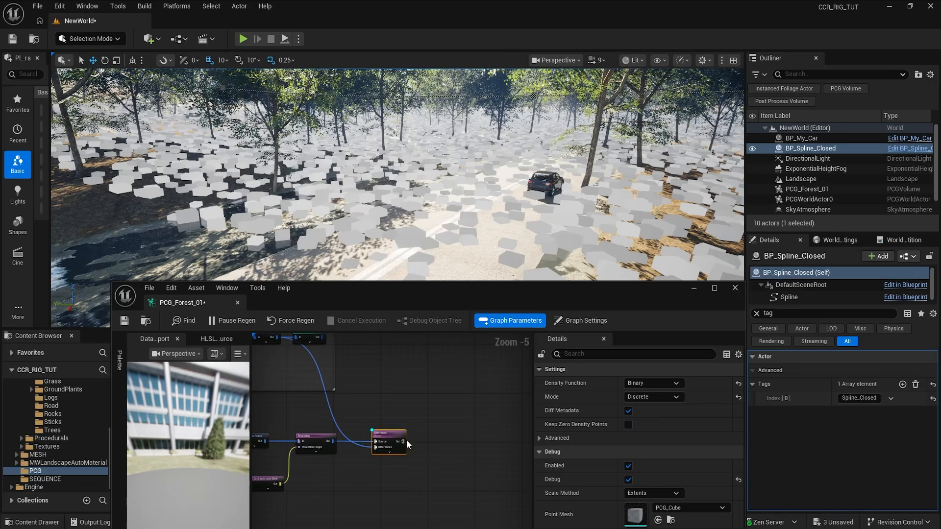
Add a Static Mesh Spawner after the Difference node and assign the static mesh from the Grass folder to its mesh entry
type("stat")
left_click_drag(403, 441, 466, 435)
key("Return")
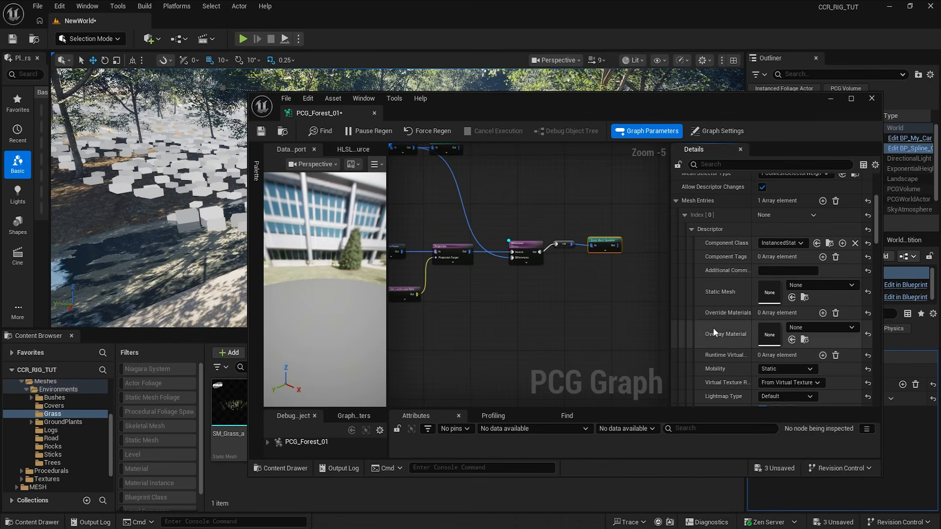
left_click_drag(217, 441, 765, 316)
Turn off debugging on the Difference node and inspect the grass in the level
left_click(501, 322)
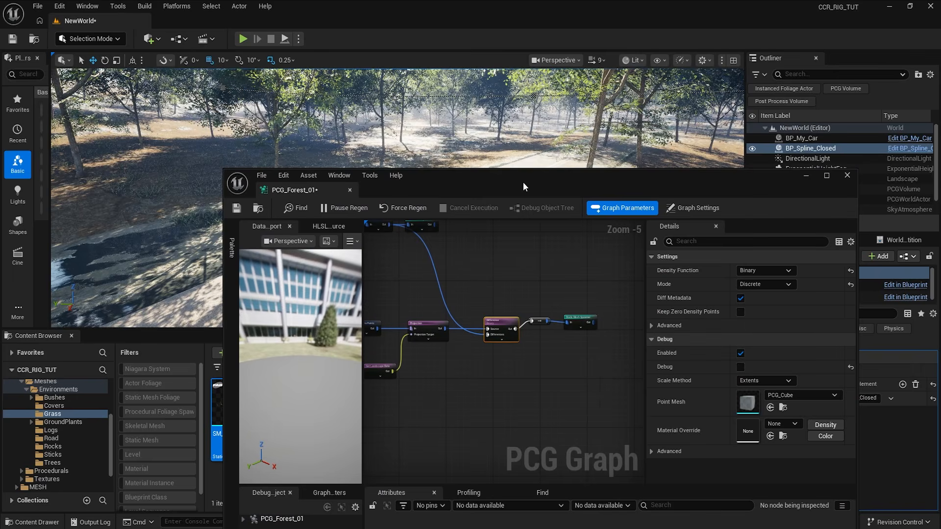
left_click_drag(522, 181, 483, 300)
mouse_move(422, 235)
right_mouse_down()
mouse_move(428, 257)
mouse_move(421, 235)
right_mouse_up()
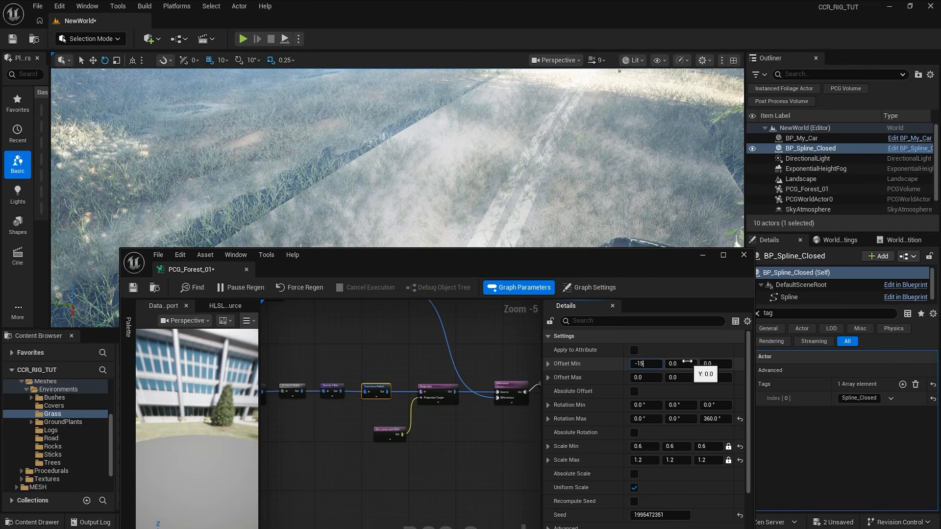
Set the grass chain's Transform Points offset to -15 minimum and 15 maximum in both X and Y
key("Tab")
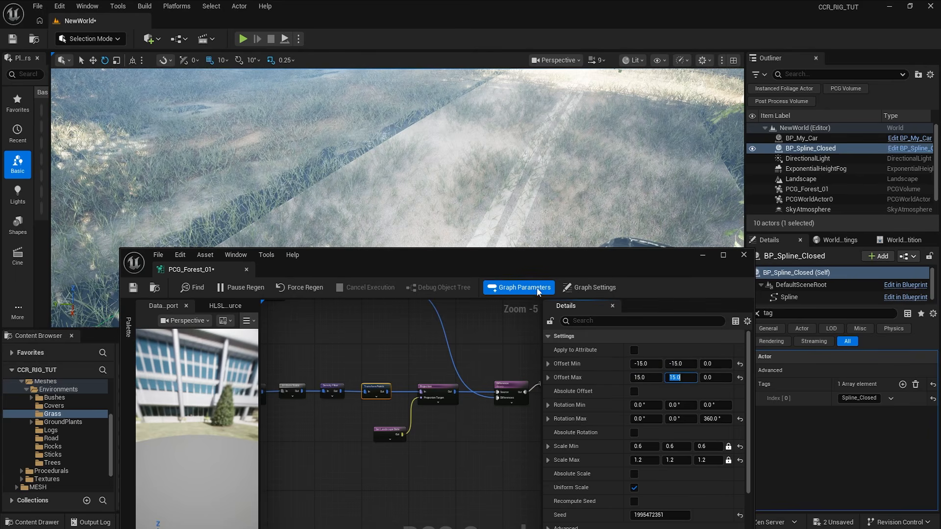
left_click_drag(542, 271, 534, 277)
right_click_drag(414, 196, 362, 185)
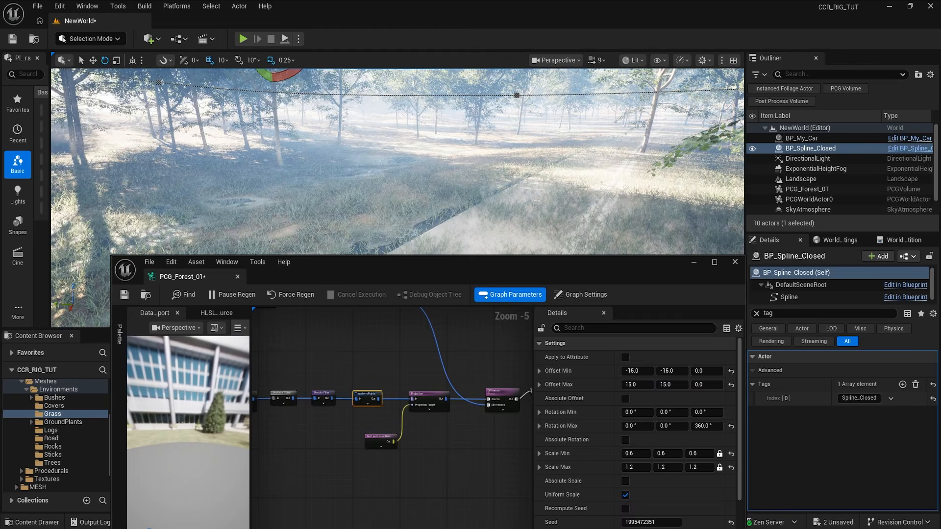
Hide ExponentialHeightFog and set the grass chain's Spline Sampler interior sample spacing to 50
left_click_drag(393, 276, 392, 430)
right_click_drag(395, 235, 470, 184)
right_click_drag(392, 264, 392, 243)
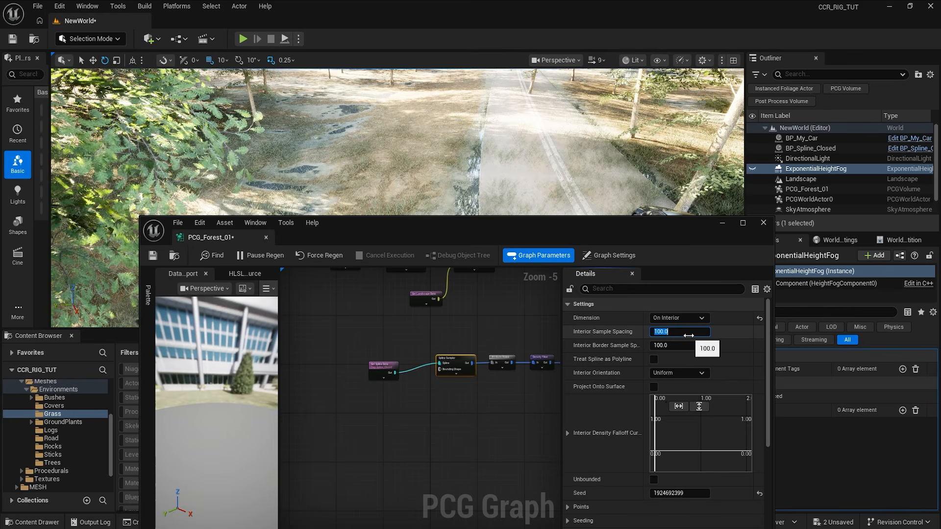
key("Return")
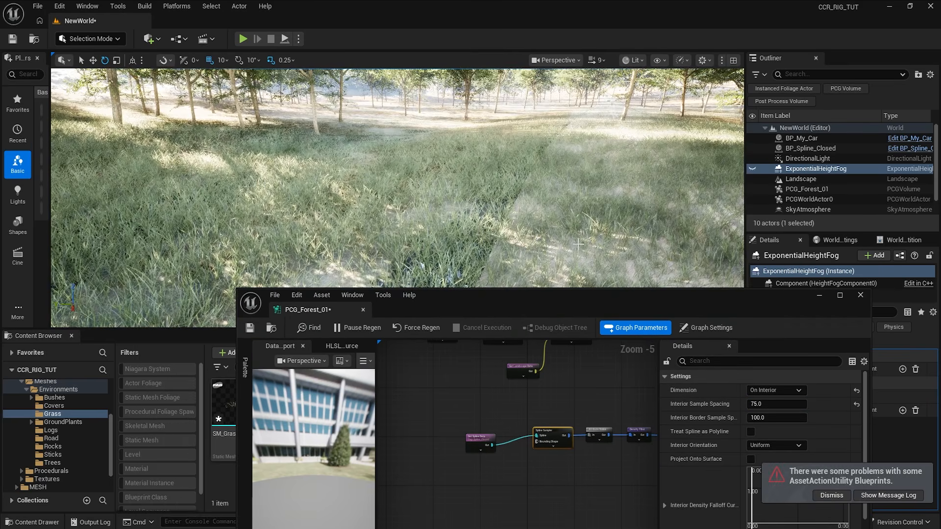
left_click(841, 496)
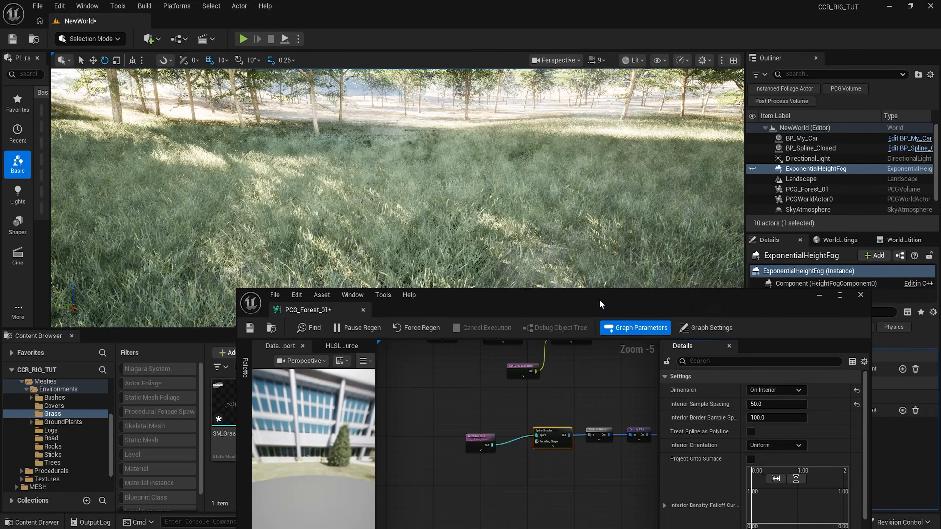
Insert a Spatial Noise node between the grass chain's Spline Sampler and Attribute Noise, using Perlin 2D mode, brightness -0.12 and contrast 2.67
left_click_drag(599, 299, 511, 284)
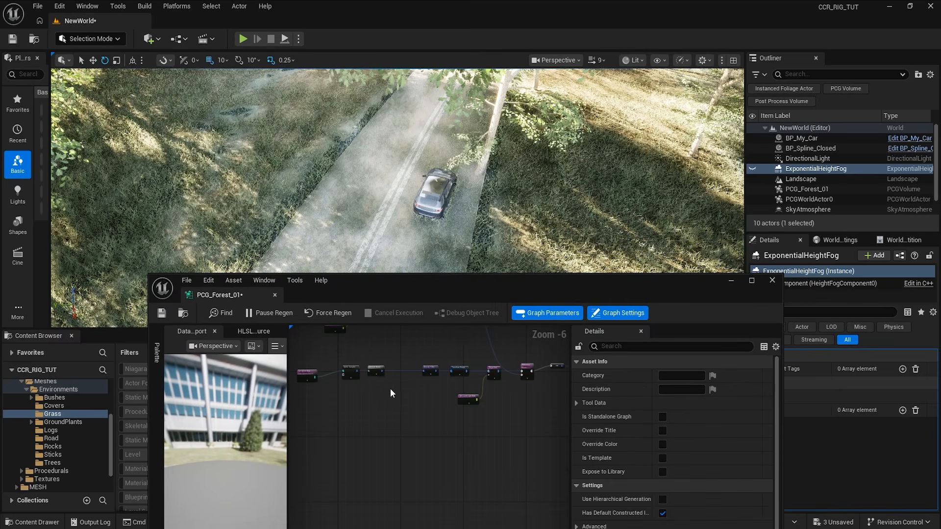
right_click(389, 387)
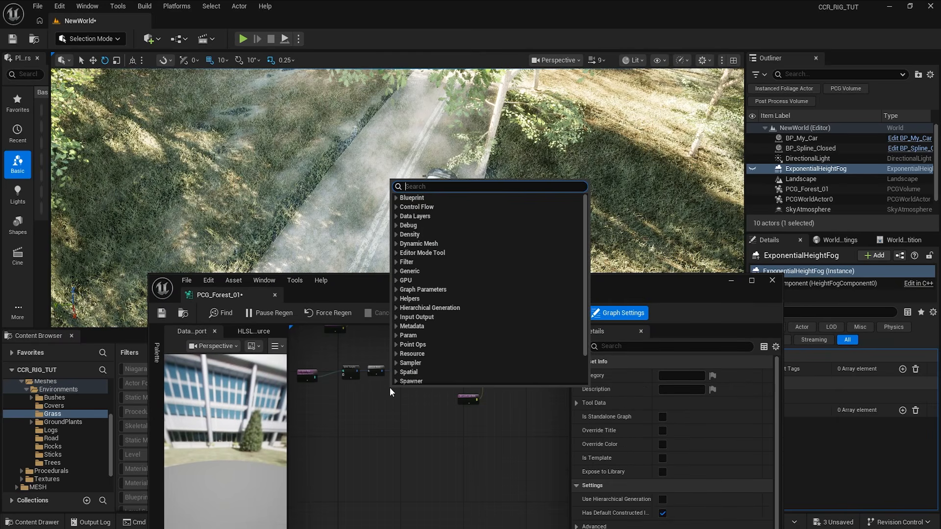
type("spat")
key("Return")
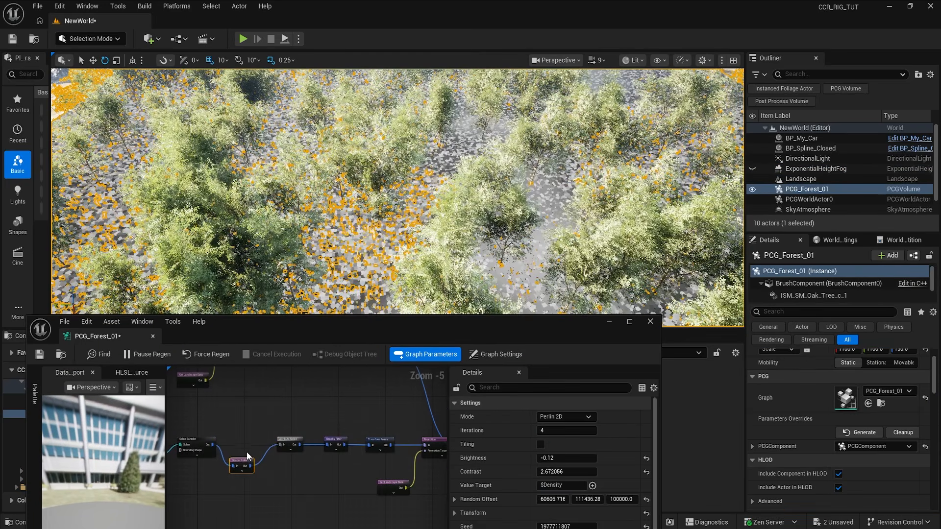
Paste a copy of the Density Filter, feed it from the Spatial Noise node and set its Lower Bound to 0.3384
right_click_drag(246, 452, 286, 410)
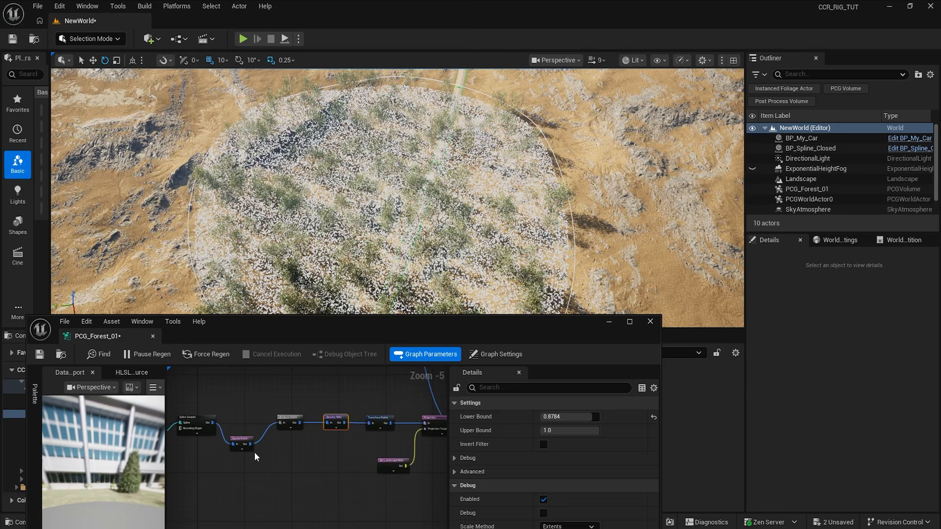
key("ctrl+v")
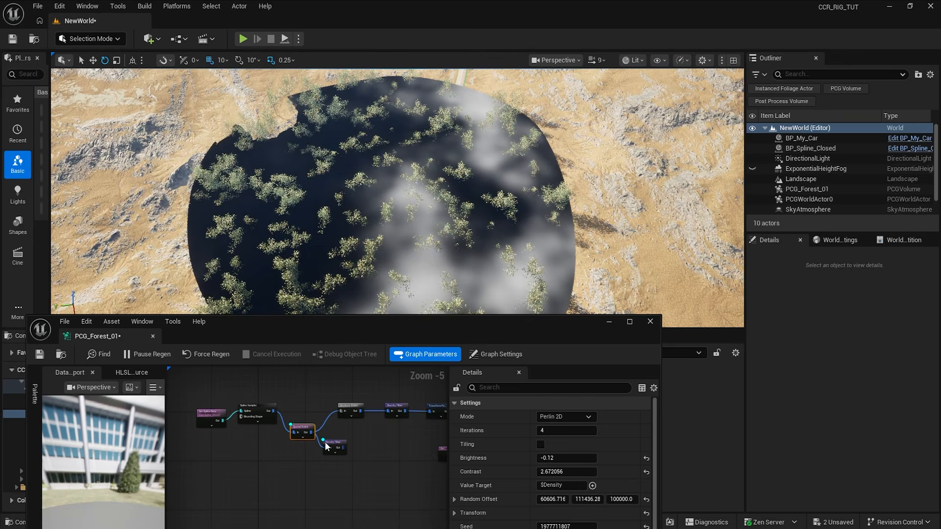
left_click(326, 446)
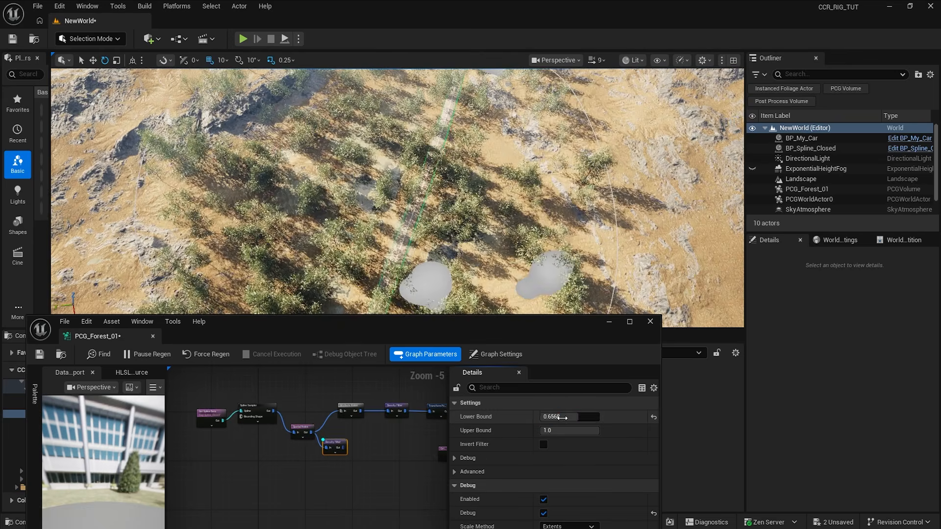
left_click(555, 417)
type("0.3384")
key("Return")
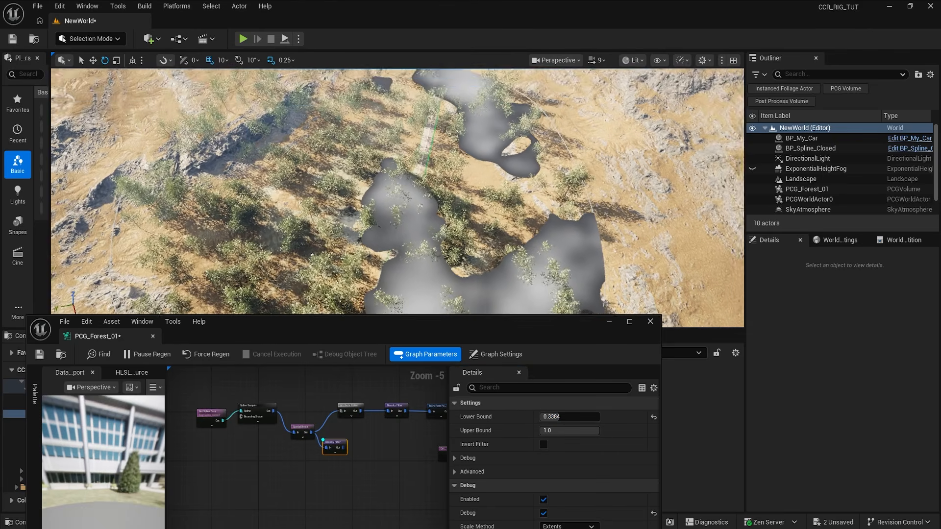
Insert the new Density Filter between Spatial Noise and Attribute Noise, and move debugging from it to the later nodes of the chain
left_click_drag(348, 449, 332, 446)
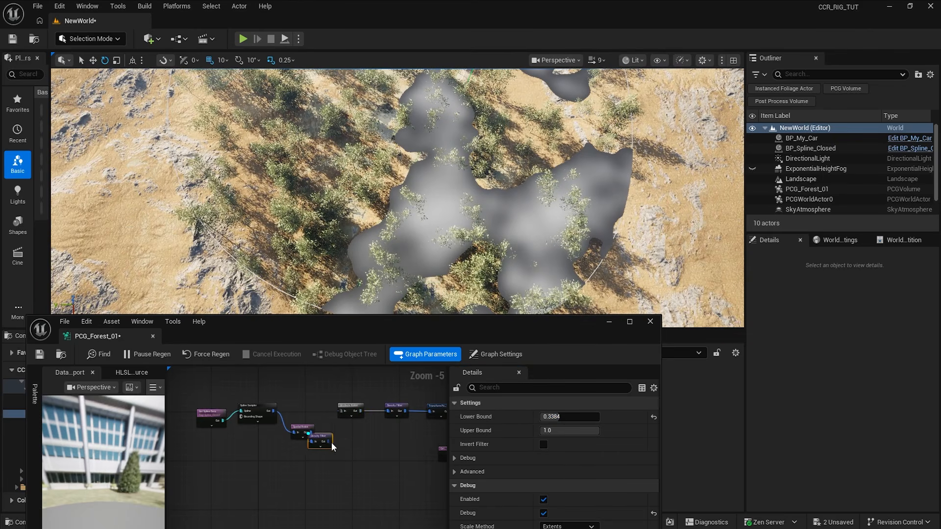
key("d")
left_click(351, 408)
key("d")
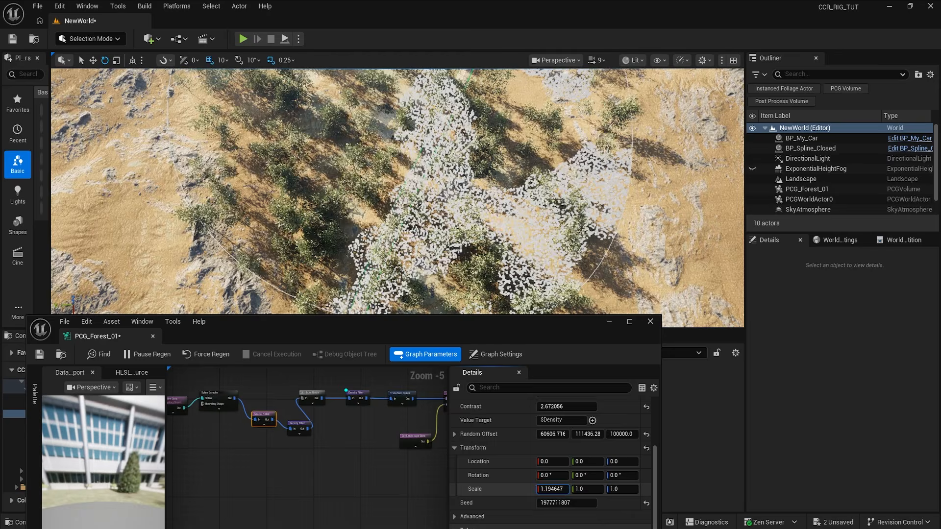
Increase the Spatial Noise transform's X scale and set the Lower Bound of the Density Filter after Attribute Noise to 0.5856
left_click_drag(552, 489, 571, 491)
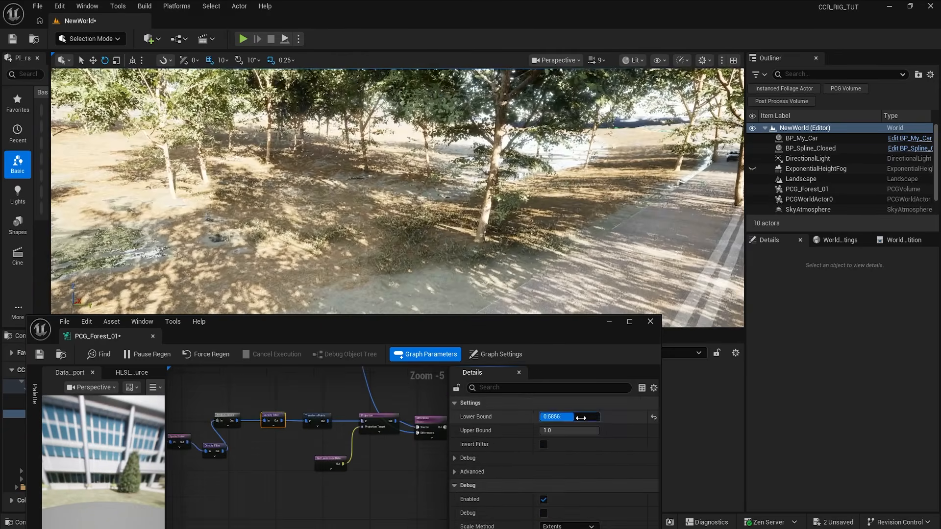
key("Return")
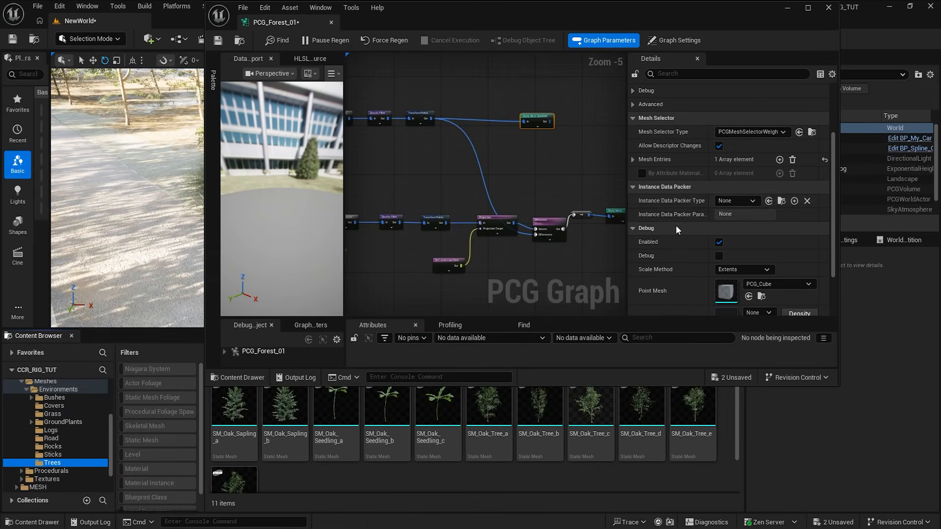
Add three more mesh entries to the tree chain's Static Mesh Spawner and filter its settings by "static mesh"
left_click(641, 142)
scroll(804, 181, "up", 2)
left_click(779, 159)
left_click(779, 159)
left_click(779, 159)
left_click(712, 75)
type("static mesh")
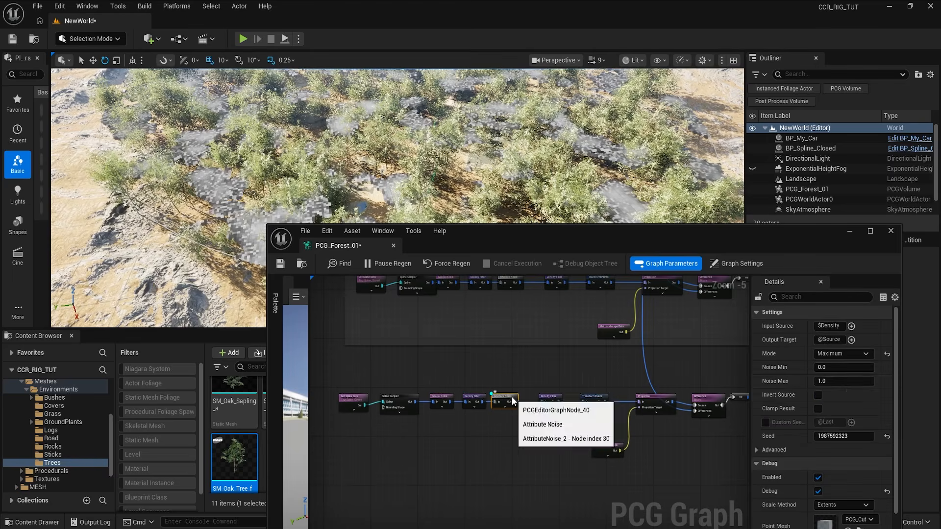
Set the Spatial Noise transform's scale to 15 in X and Y in the duplicated chain below the grass group
left_click(479, 401)
left_click(442, 398)
left_click(848, 463)
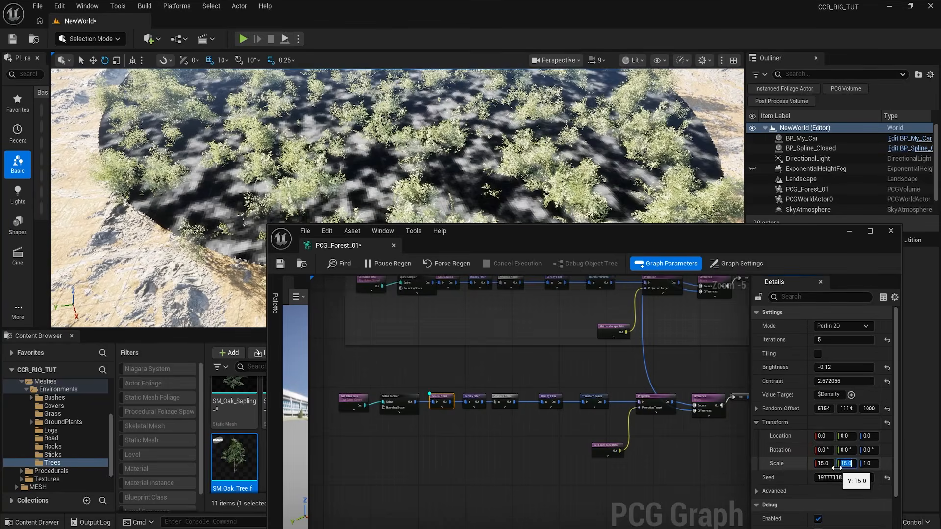
left_click(441, 398)
left_click(477, 399, "shift")
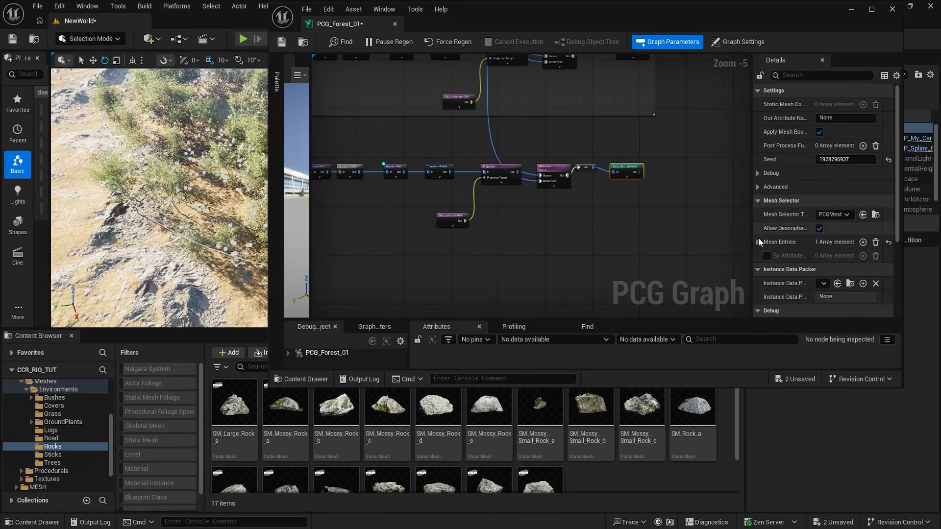
Assign meshes from the Rocks folder, starting with SM_Large_Rock_a, to the four mesh entries of the new chain's Static Mesh Spawner
left_click(810, 75)
type("mesh")
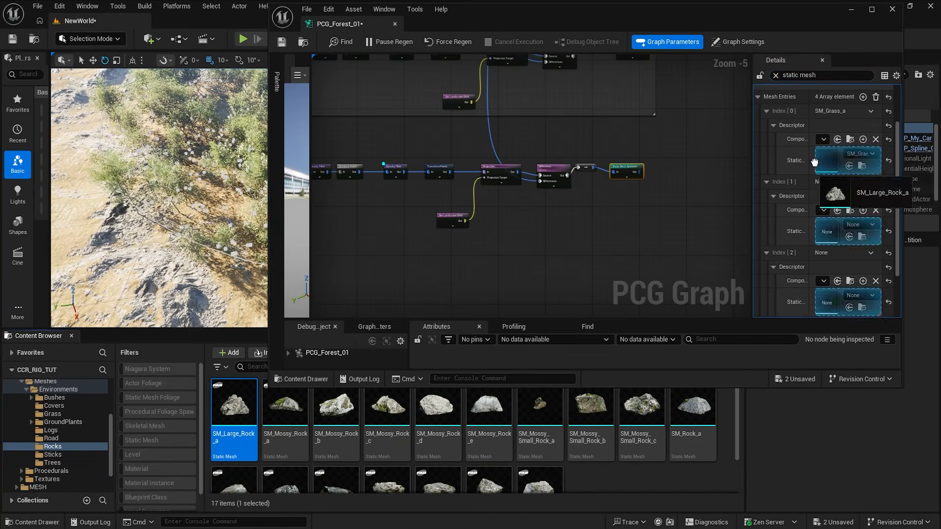
left_click_drag(336, 406, 655, 337)
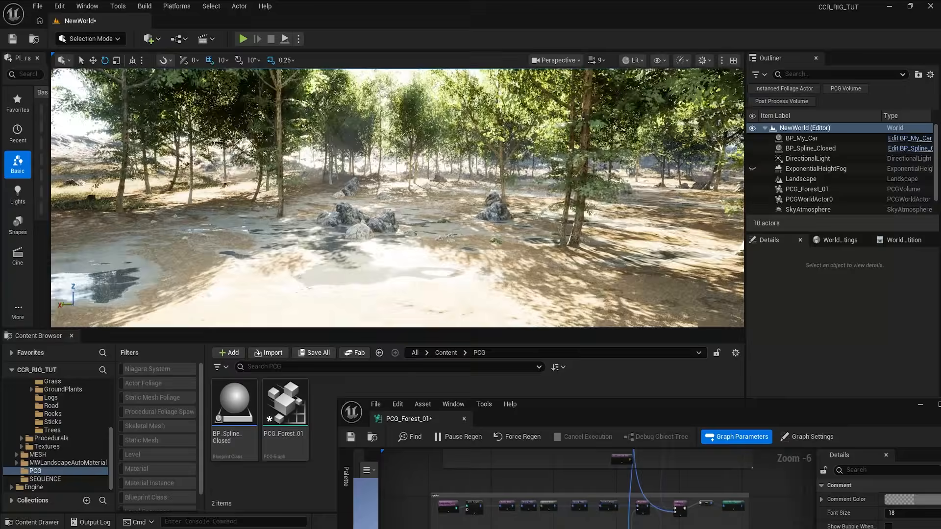
Create an Actor Blueprint Class named BP_Spline_road in the PCG folder and open it for editing
right_click_drag(398, 198, 534, 241)
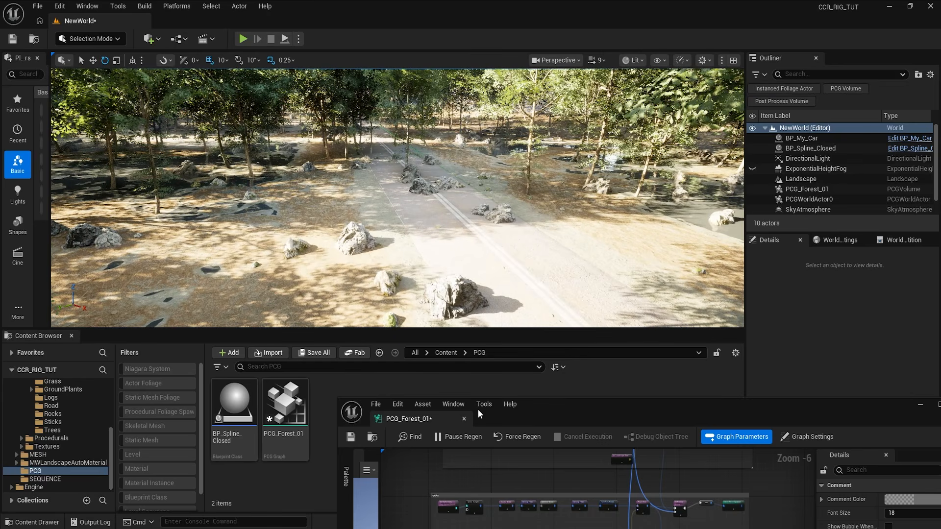
left_click_drag(479, 414, 566, 456)
right_click(363, 416)
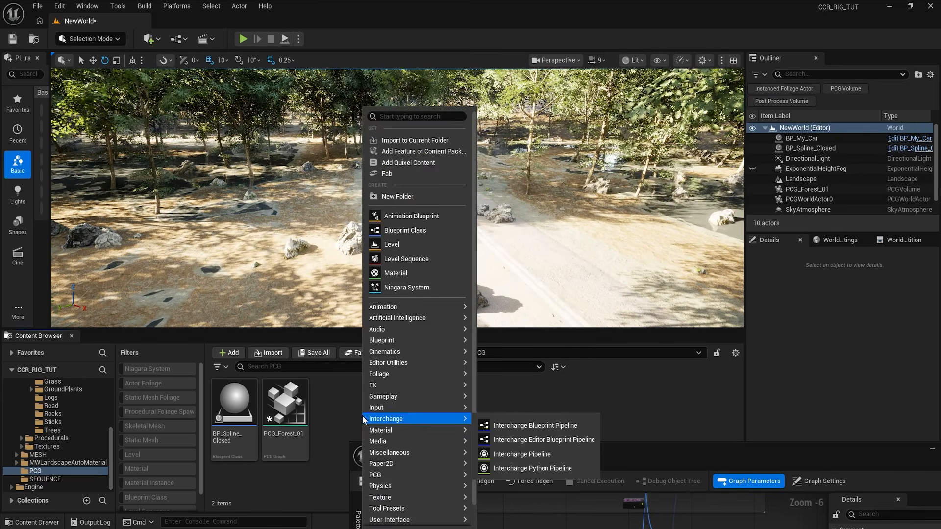
left_click(415, 225)
left_click(409, 196)
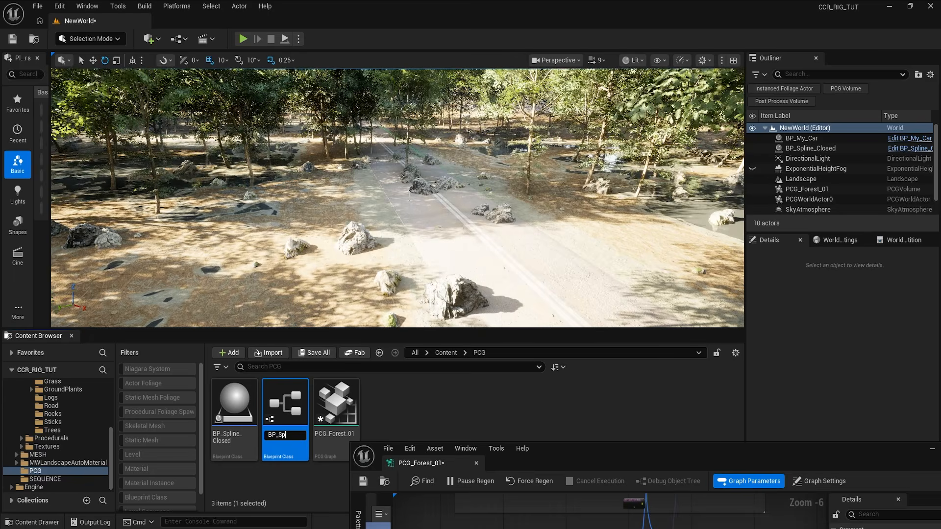
key("Return")
double_click(285, 403)
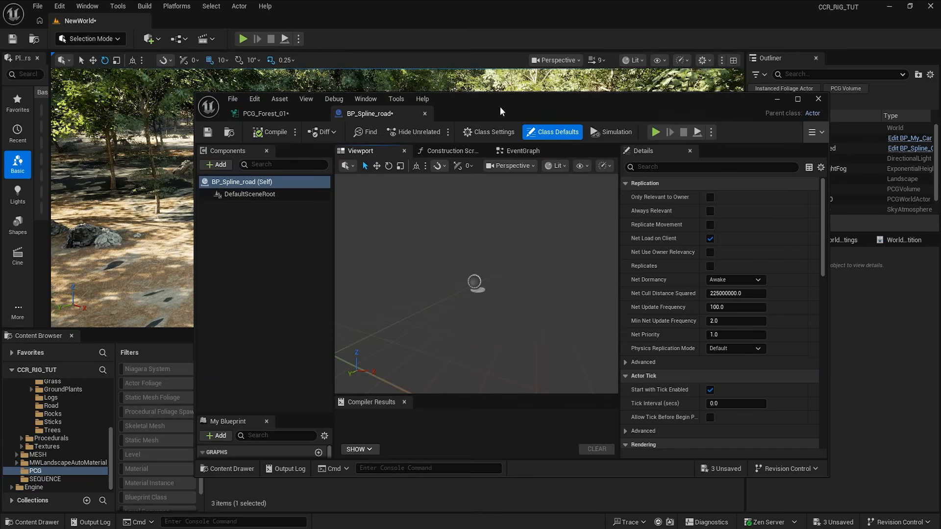
Add a Spline component to BP_Spline_road, keep the name Spline, and compile the blueprint
left_click(219, 165)
type("spline")
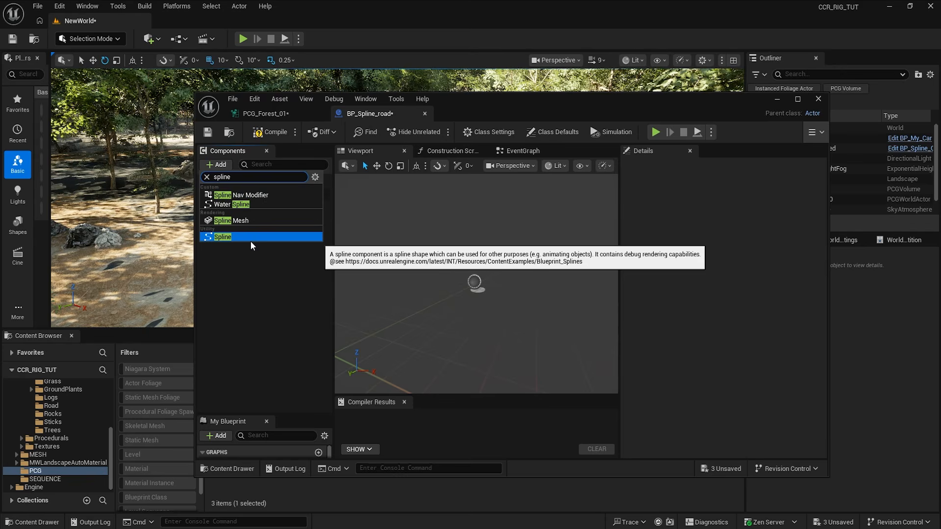
left_click(251, 241)
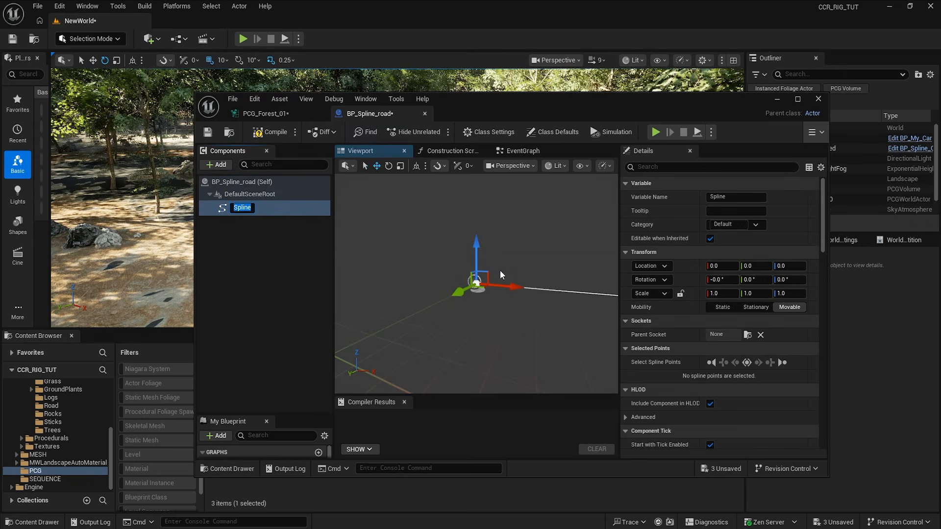
key("Return")
left_click(269, 132)
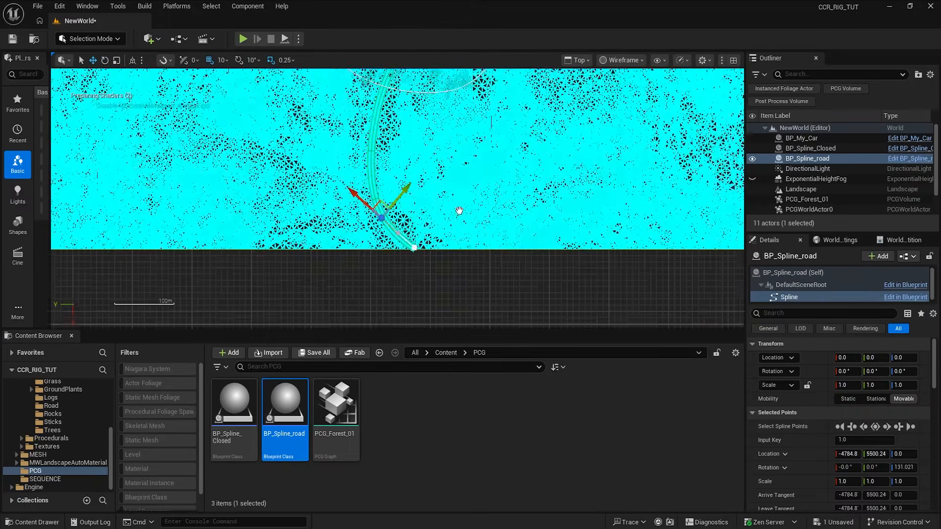
Extend the BP_Spline_road spline along the road in the top view, adding points and rotating them to match its curves
right_click_drag(459, 211, 461, 294)
key("e")
left_click_drag(435, 129, 418, 128)
key("w")
left_click_drag(434, 196, 444, 171, "alt")
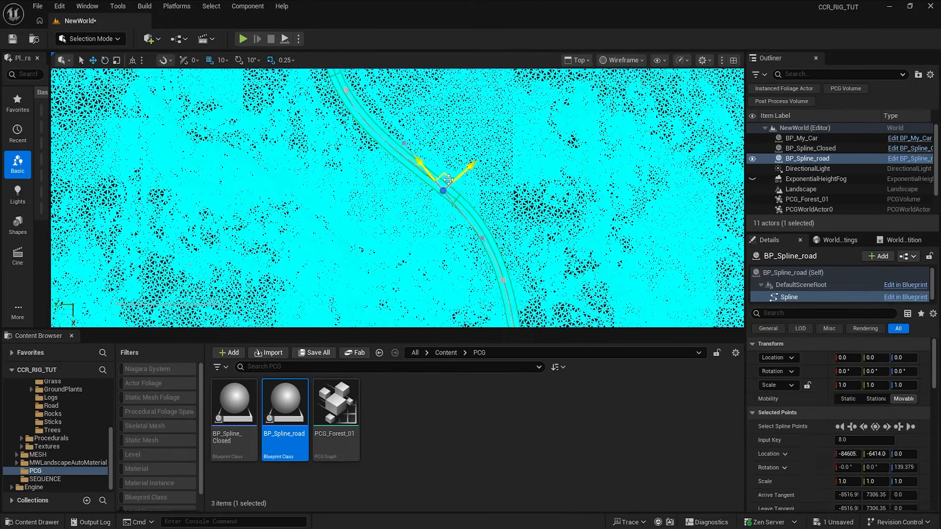
right_click_drag(444, 171, 385, 254)
key("e")
left_click_drag(420, 129, 380, 129)
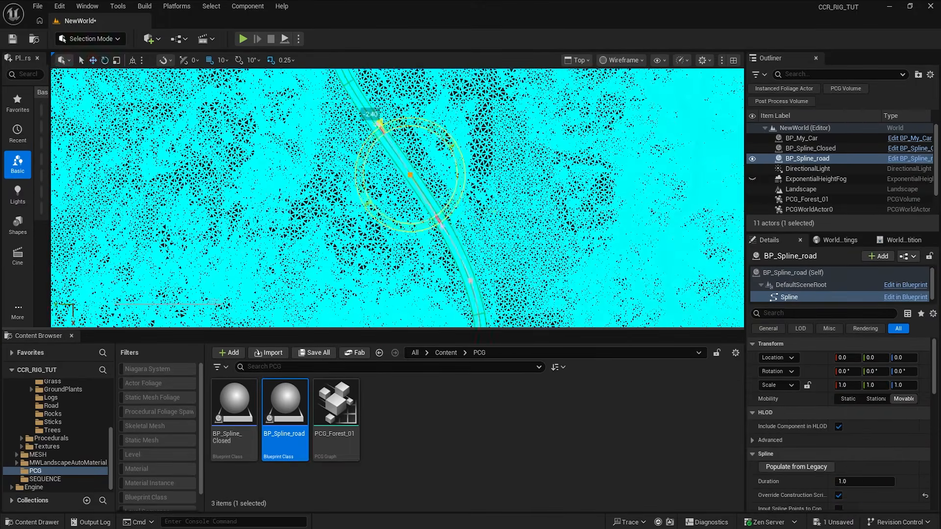
key("w")
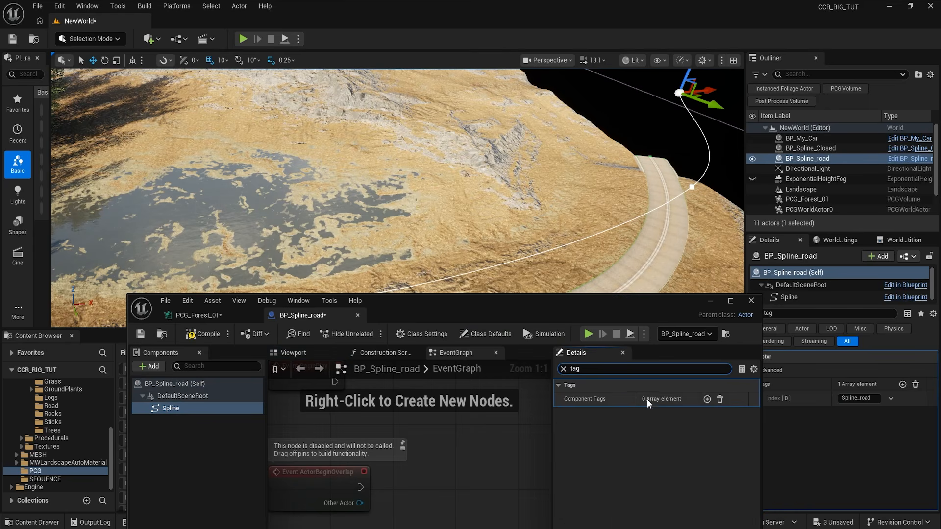
Add the component tag Spline_road to the Spline component in the BP_Spline_road blueprint
left_click(706, 398)
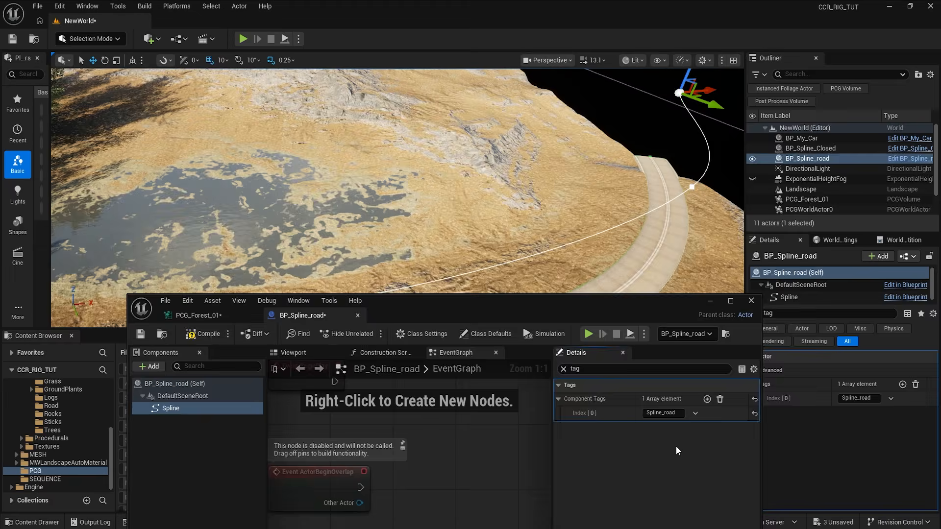
Add a Get Spline Data node to PCG_Forest_01 that selects from All World Actors by the tag Spline_road
right_click(396, 300)
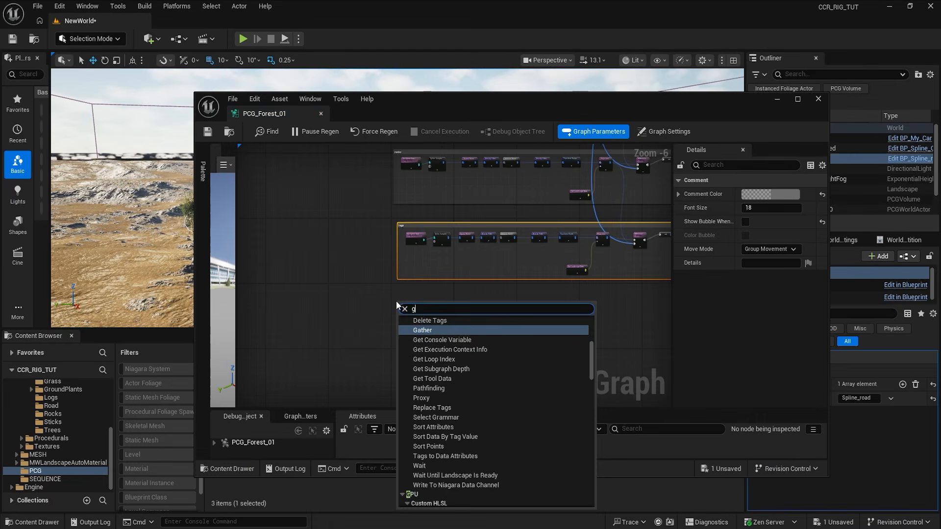
type("getsp")
key("Down")
key("Return")
left_click(783, 194)
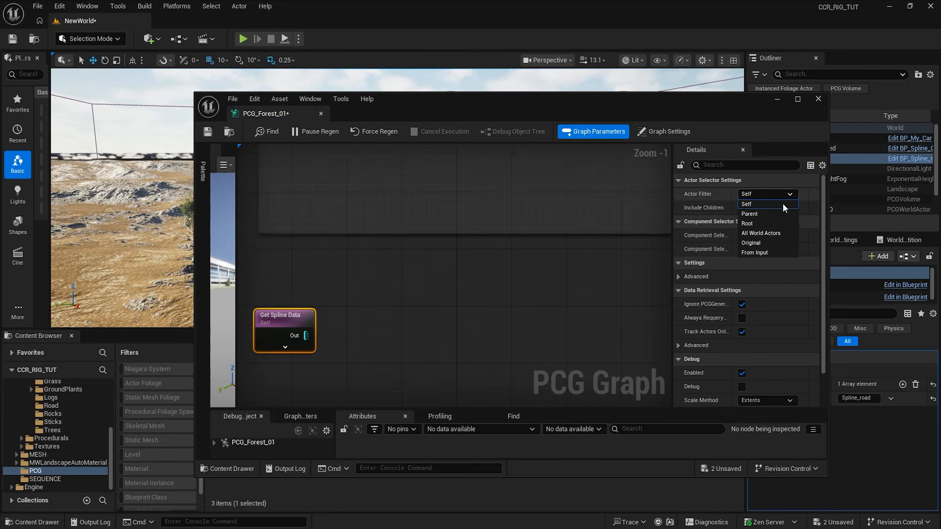
left_click(764, 233)
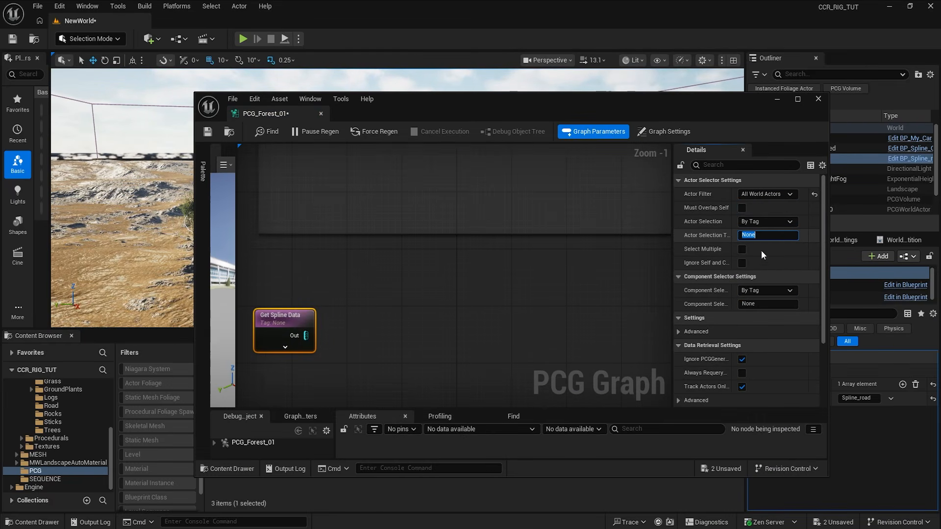
type("Spline_road")
key("Return")
left_click(581, 303)
Connect a Spline Sampler to the road's Get Spline Data node and set it to sample on the spline in Distance mode
right_click_drag(477, 306, 592, 293)
left_click_drag(422, 323, 505, 311)
type("splinesa")
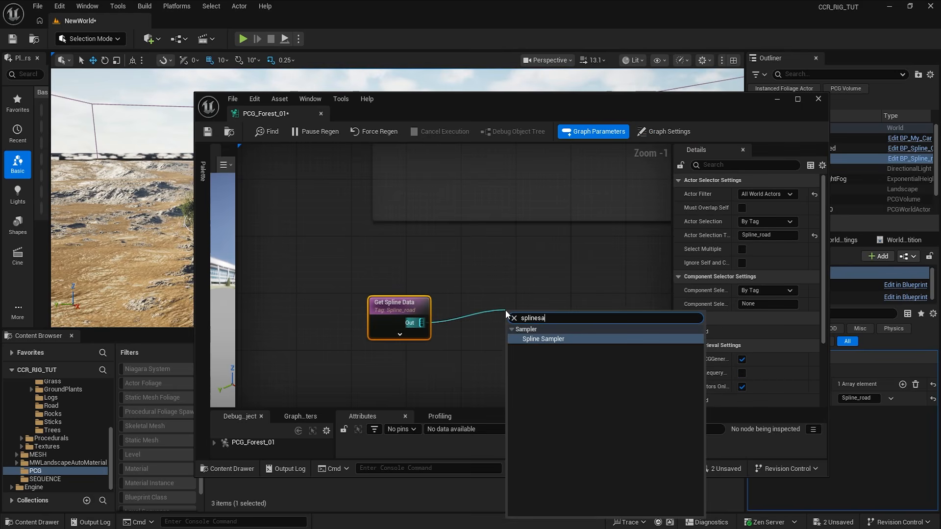
key("Return")
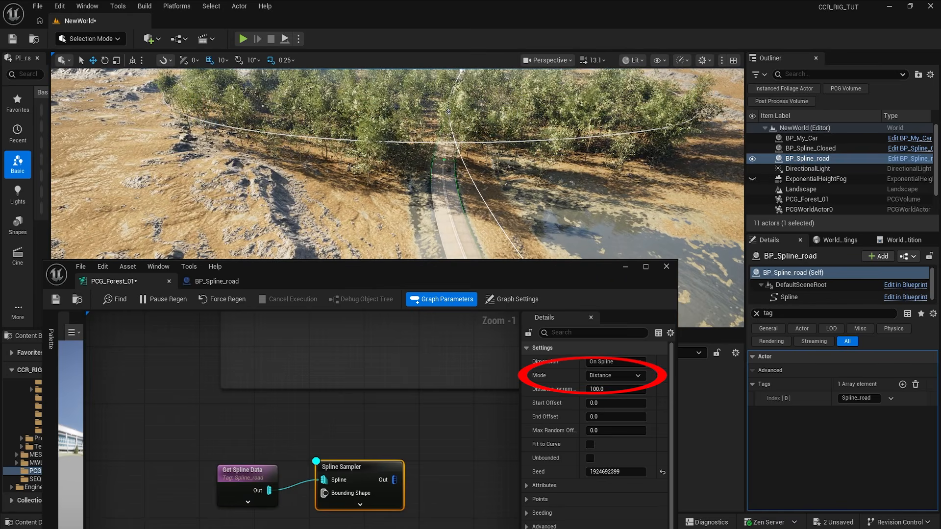
scroll(318, 392, "down", 2)
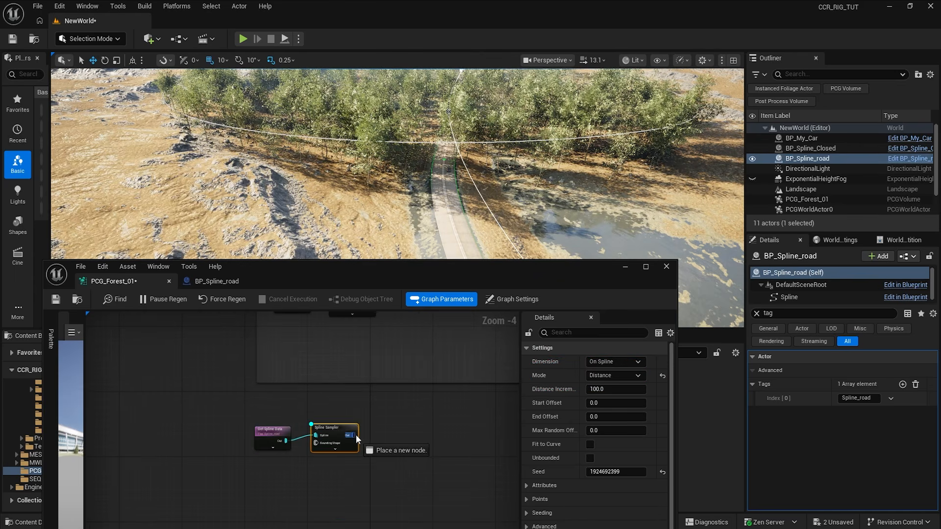
Try a Bounds Modifier after the road's Spline Sampler with a minimum X bound of 100
left_click_drag(349, 435, 381, 430)
type("bou")
left_click(422, 282)
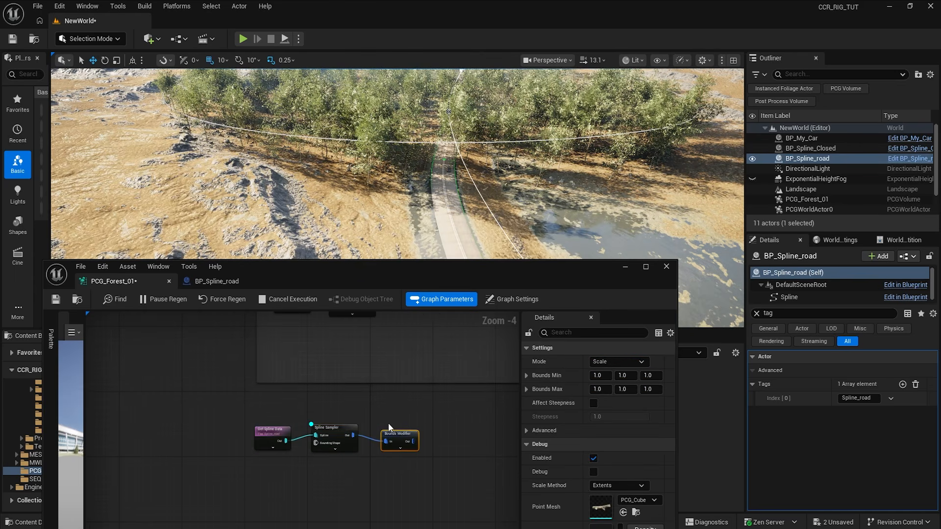
scroll(385, 422, "up", 3)
left_click(599, 375)
type("100")
key("Tab")
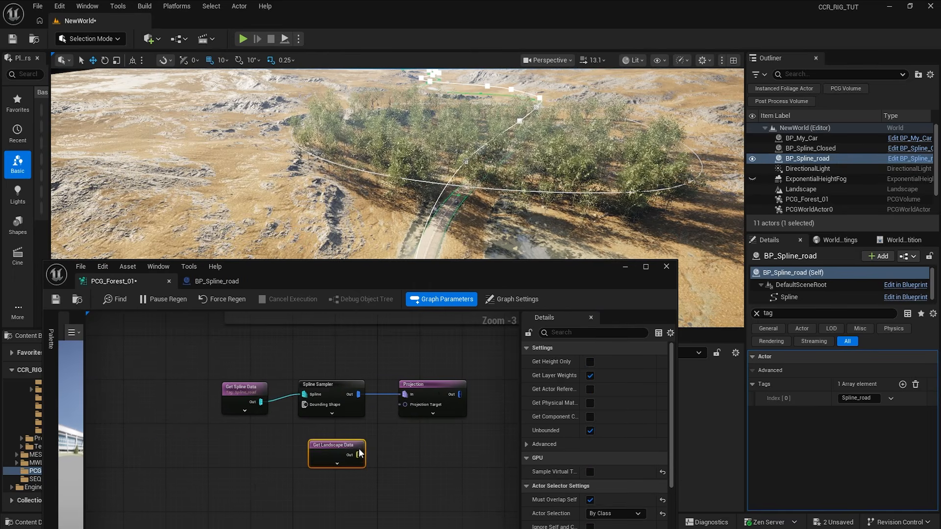
Connect Get Landscape Data to the road's Projection node and add a Bounds Modifier with bound values of 200
left_click_drag(366, 409, 401, 401)
type("boun")
left_click(436, 253)
left_click(601, 376)
type("200")
key("Tab")
type("200")
key("Tab")
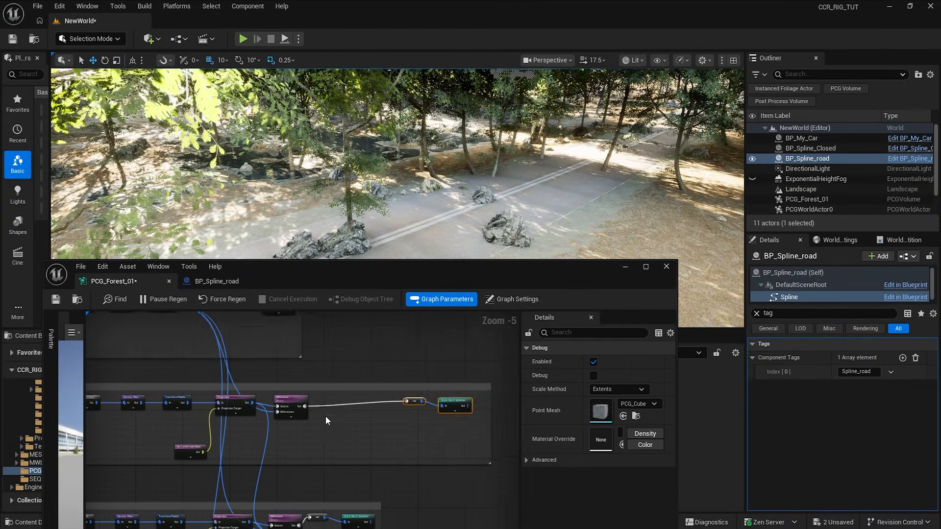
Add a second Difference node after the branch's existing one, with density function Binary and mode Discrete
left_click_drag(347, 392, 366, 408)
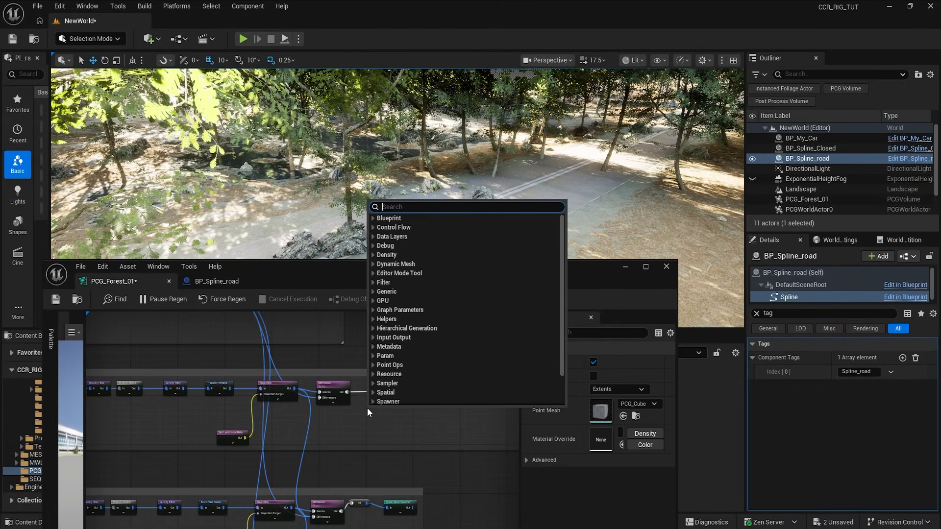
type("diff")
key("Return")
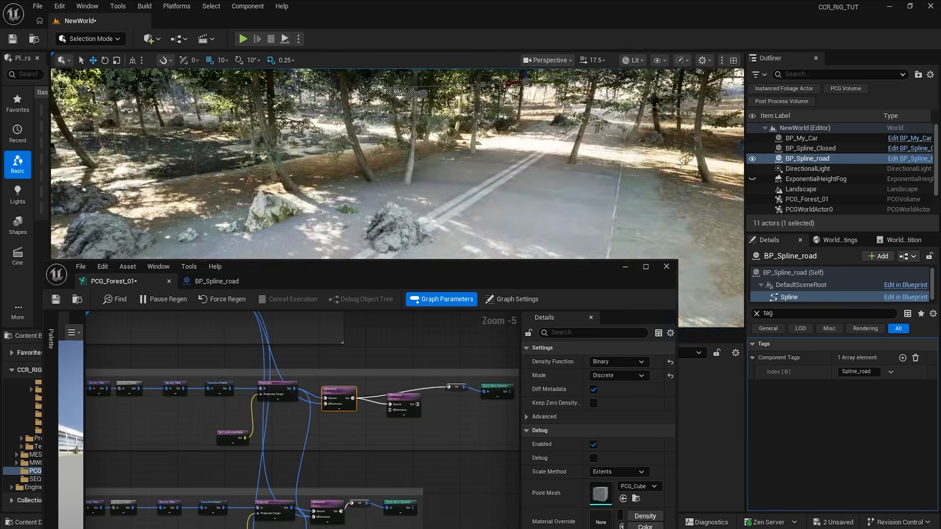
left_click(618, 362)
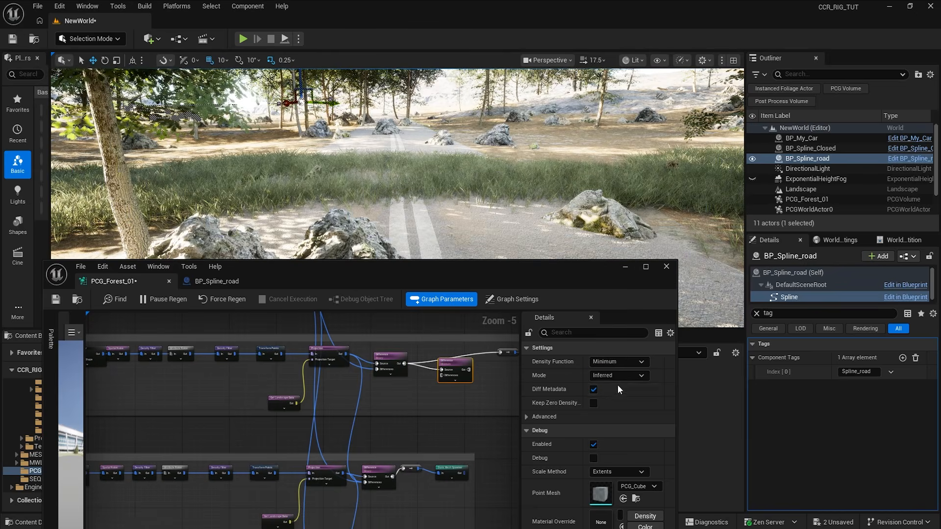
left_click(618, 390)
left_click(620, 376)
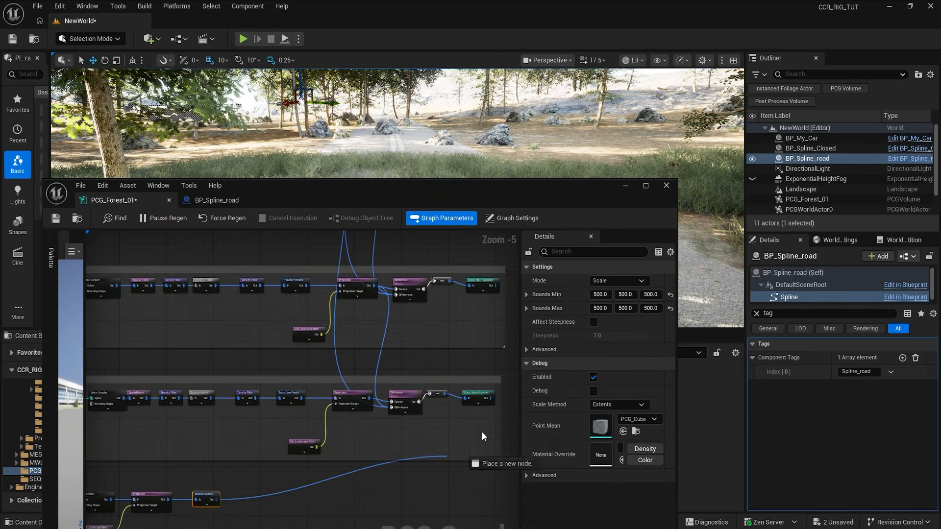
Connect the road's Bounds Modifier output to the Differences input of the new Difference node
right_click_drag(481, 431, 426, 234)
left_click_drag(284, 391, 381, 380)
left_click(357, 384)
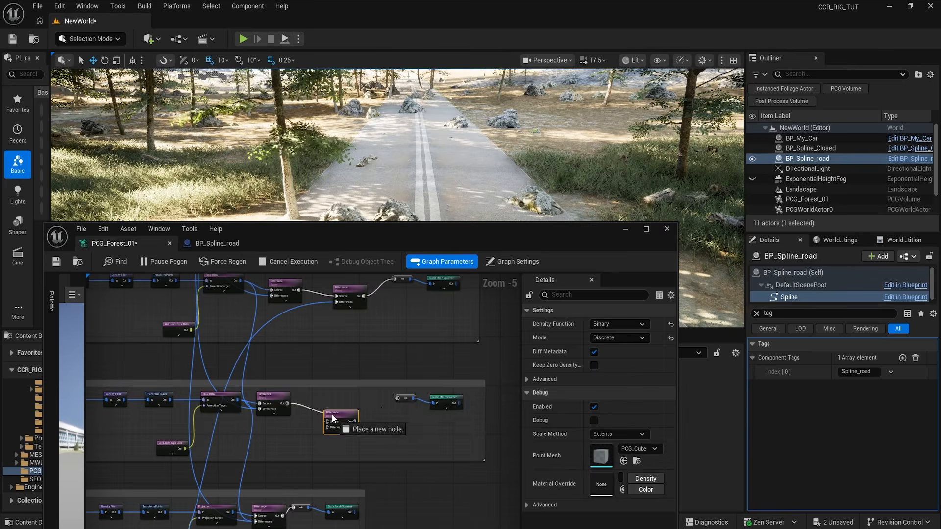
Insert copies of the road Difference node before the spawners in the following branches and feed them the road points
left_click_drag(361, 468, 482, 469)
left_click_drag(338, 402, 443, 403)
key("ctrl+v")
left_click_drag(350, 434, 401, 407)
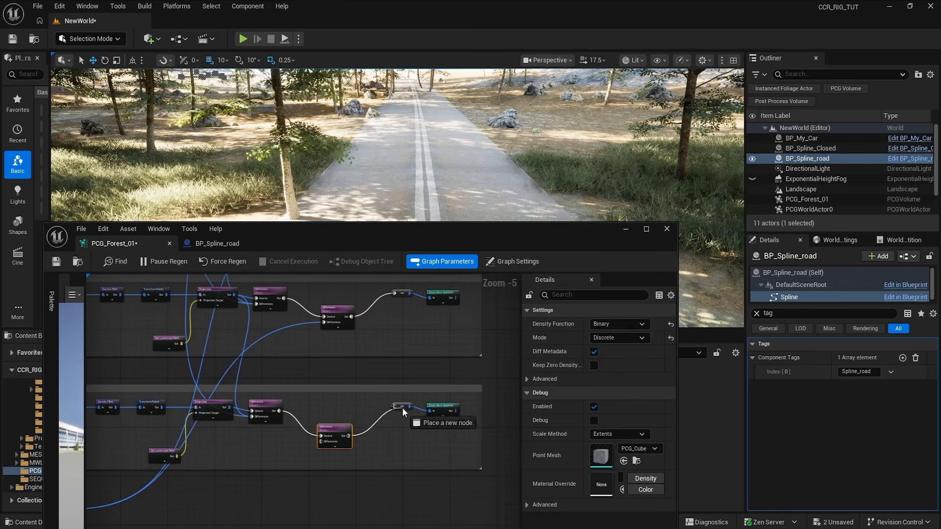
right_click_drag(343, 470, 416, 411)
left_click_drag(160, 445, 400, 380)
Insert another copy of the road Difference node in the remaining branch and wire it to the spawner and road bounds
right_click_drag(353, 294, 441, 510)
right_click_drag(441, 413, 320, 403)
left_click_drag(317, 405, 492, 405)
left_click_drag(295, 350, 457, 347)
key("ctrl+v")
left_click_drag(190, 353, 445, 353)
left_click_drag(353, 368, 329, 360)
left_click_drag(159, 445, 116, 346)
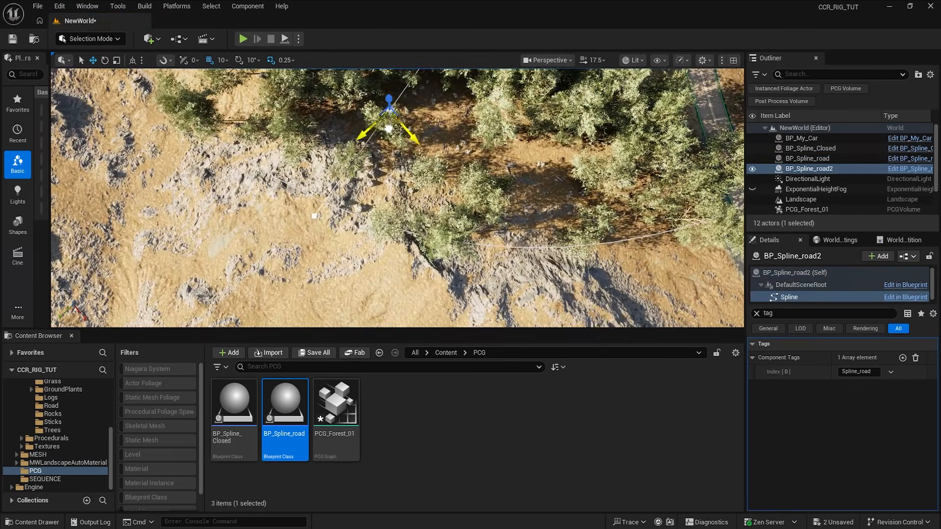
Extend the BP_Spline_road2 spline through the forest with an additional point to clear a second path
right_click_drag(389, 129, 435, 196)
right_click_drag(434, 245, 494, 235)
left_click_drag(374, 300, 434, 227, "alt")
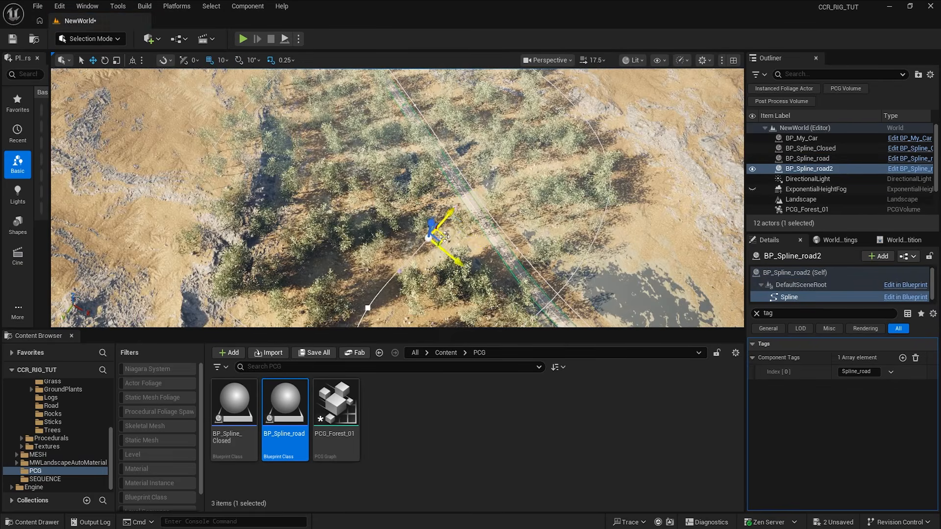
right_click_drag(434, 226, 480, 216)
left_click_drag(464, 167, 442, 164)
left_click(456, 199)
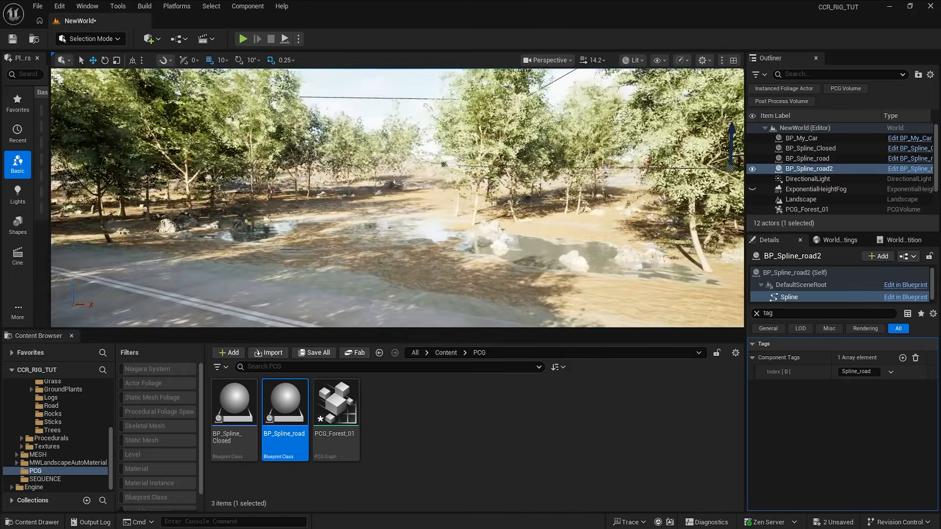
Move a boundary point of BP_Spline_Closed outward near the road to enlarge the forest area
right_click_drag(397, 198, 343, 210)
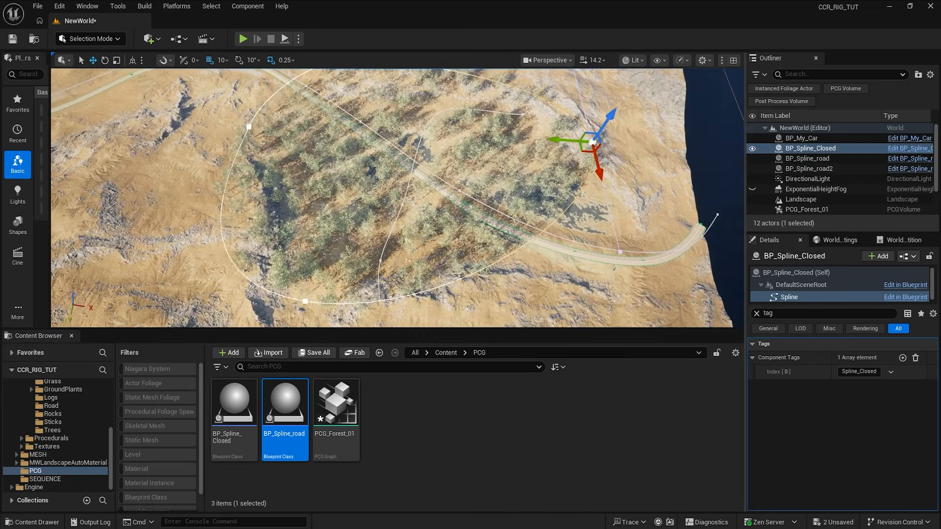
right_click_drag(397, 198, 441, 186)
key("w")
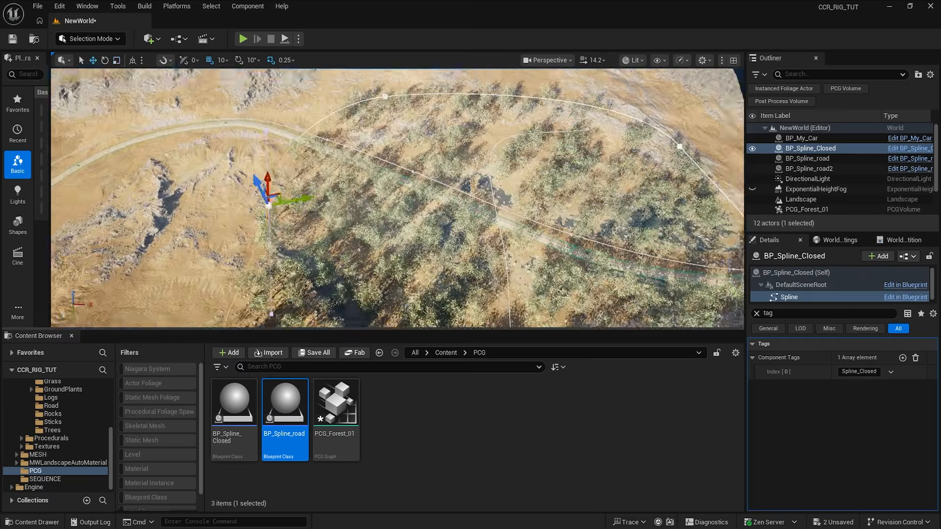
left_click_drag(283, 196, 223, 222)
right_click_drag(223, 221, 274, 211)
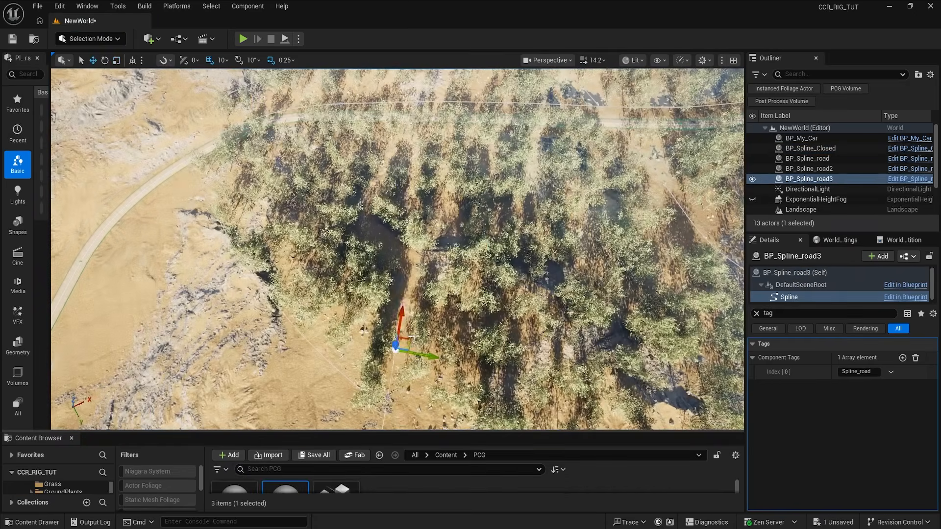
Extend the BP_Spline_road3 spline across the forest with additional points
left_click_drag(410, 339, 411, 226, "alt")
right_click_drag(411, 226, 490, 264)
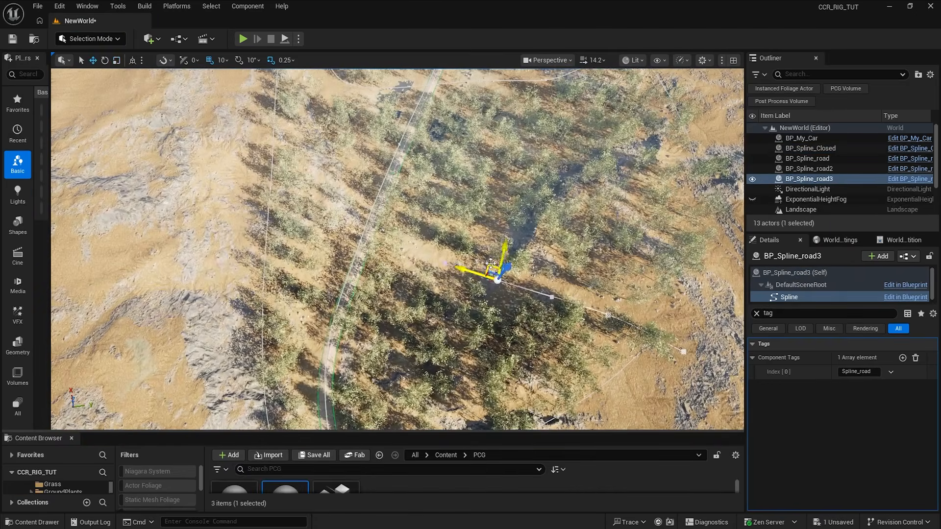
right_click_drag(221, 269, 316, 214)
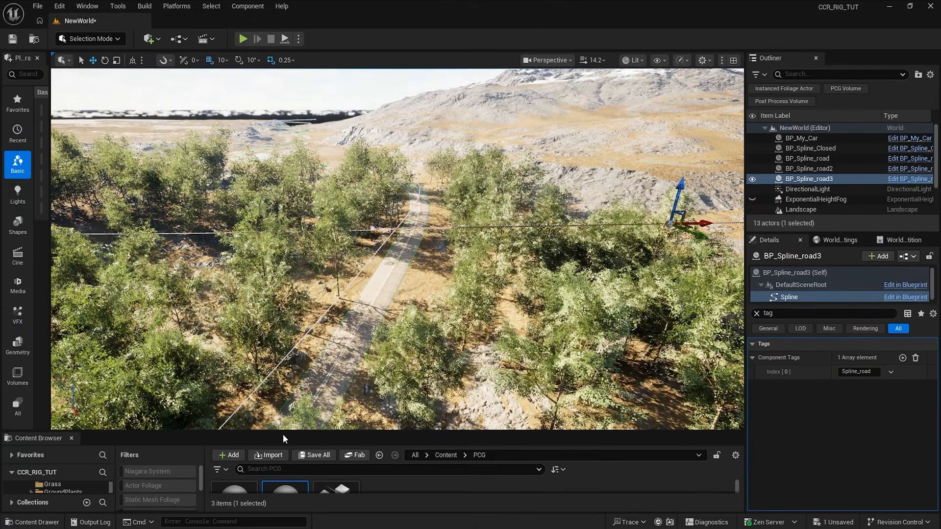
Add a Bounds Modifier after Transform Points in the PCG_Forest_01 branch above logs, with minimum and maximum bounds of 5
left_click_drag(286, 432, 300, 236)
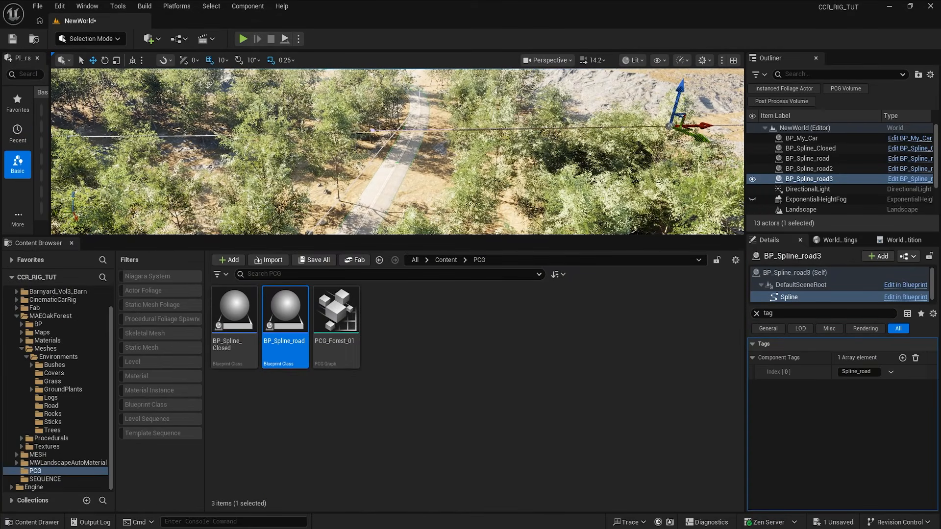
left_click(508, 497)
left_click_drag(564, 333, 565, 137)
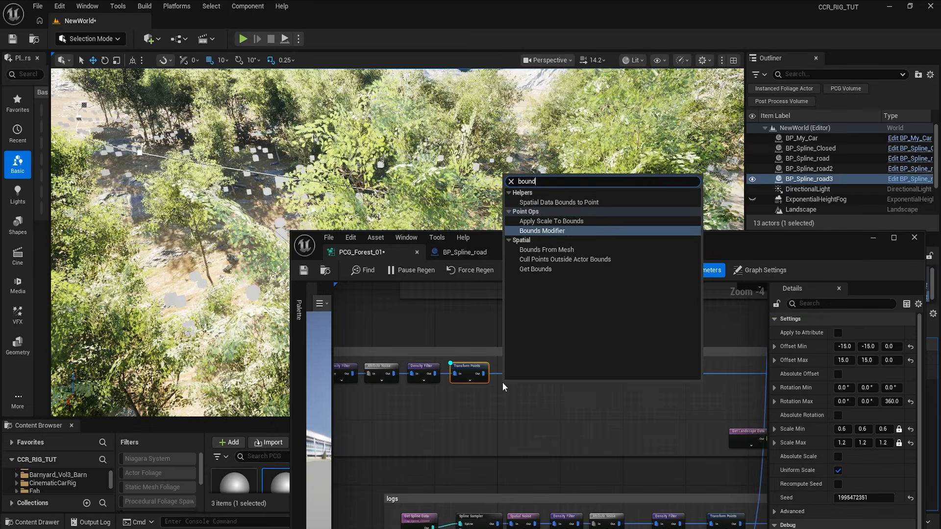
key("Return")
key("Tab")
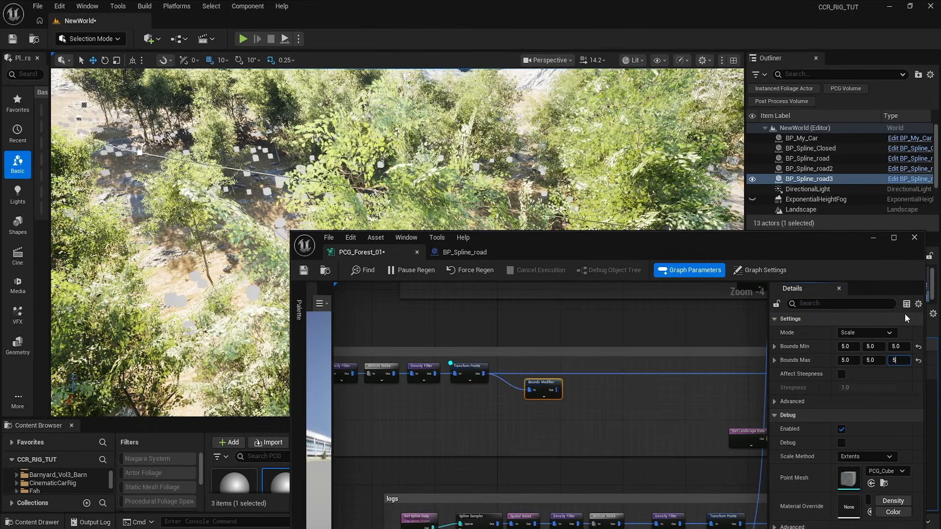
Add a Self Pruning node after the Bounds Modifier, preview its debug points, and connect it to the Projection node
left_click_drag(556, 390, 582, 386)
type("sef")
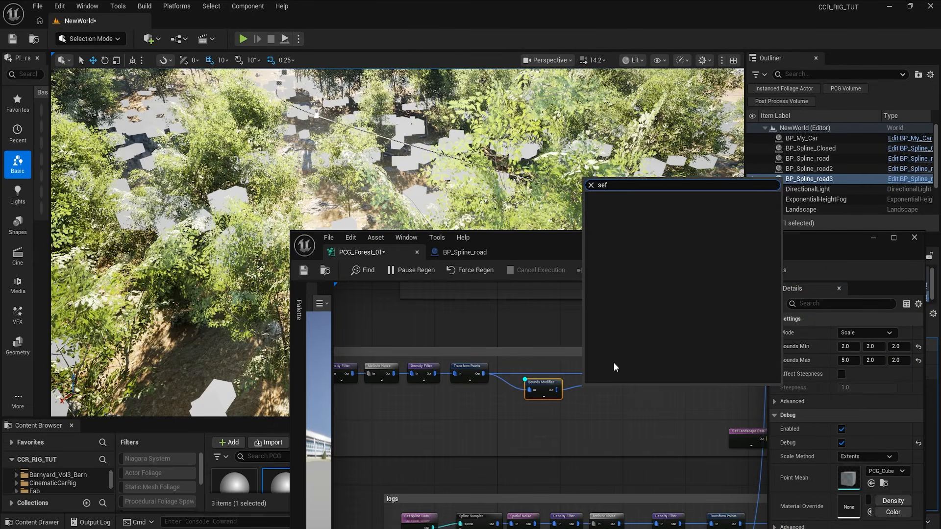
key("BackSpace")
type("lf")
key("Return")
key("d")
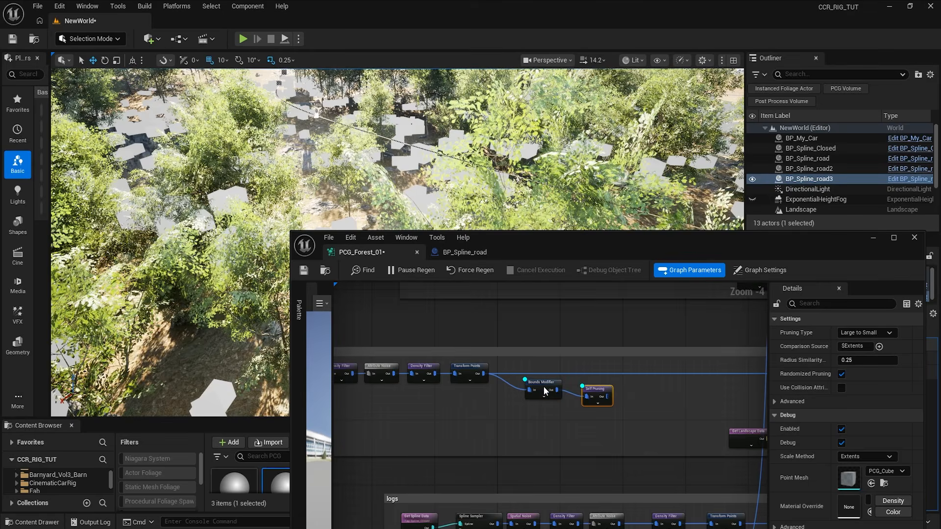
left_click(542, 386)
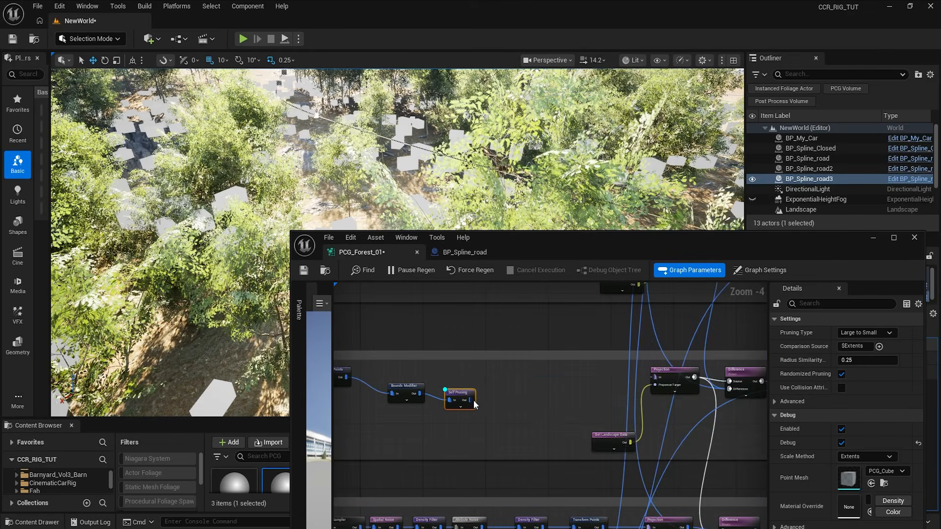
left_click_drag(471, 400, 602, 389)
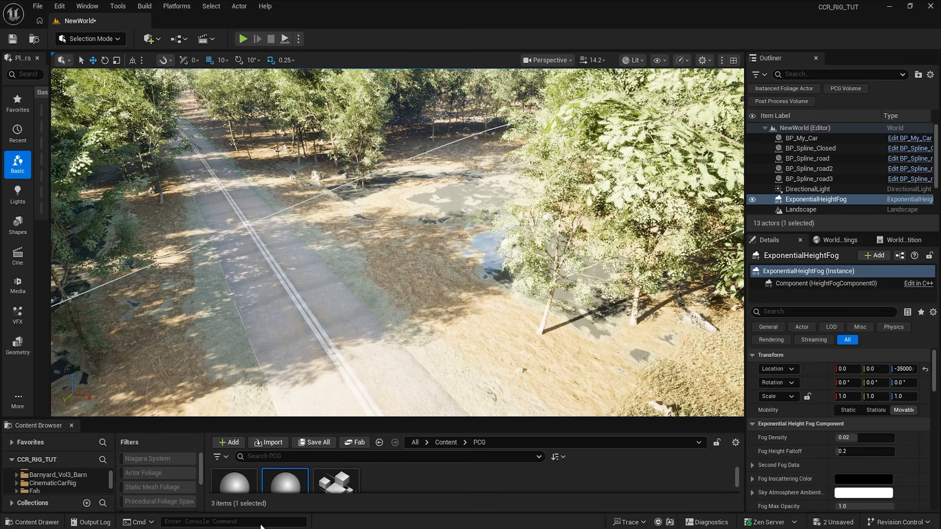
Run the console command r.ForceLOD 0
left_click(260, 522)
type("r.for")
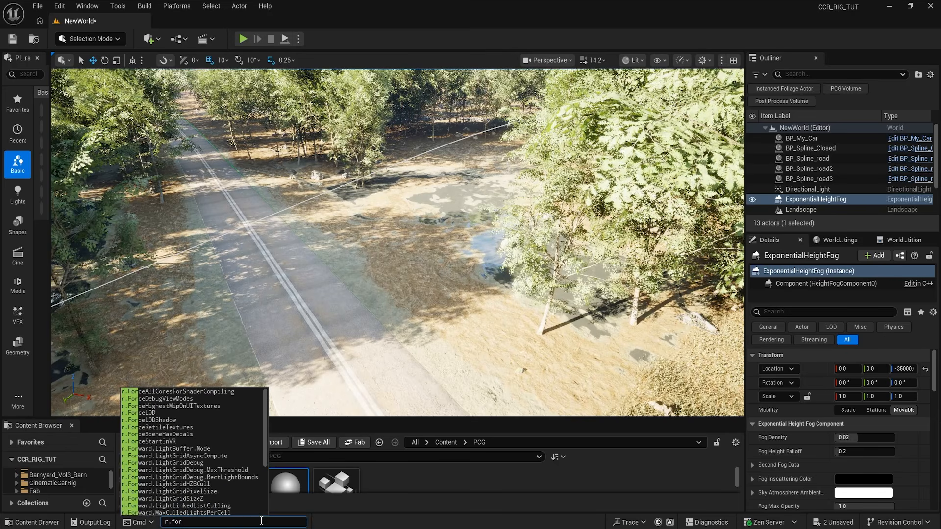
type("ce")
key("Down")
key("Down")
key("Down")
key("Down")
type("0")
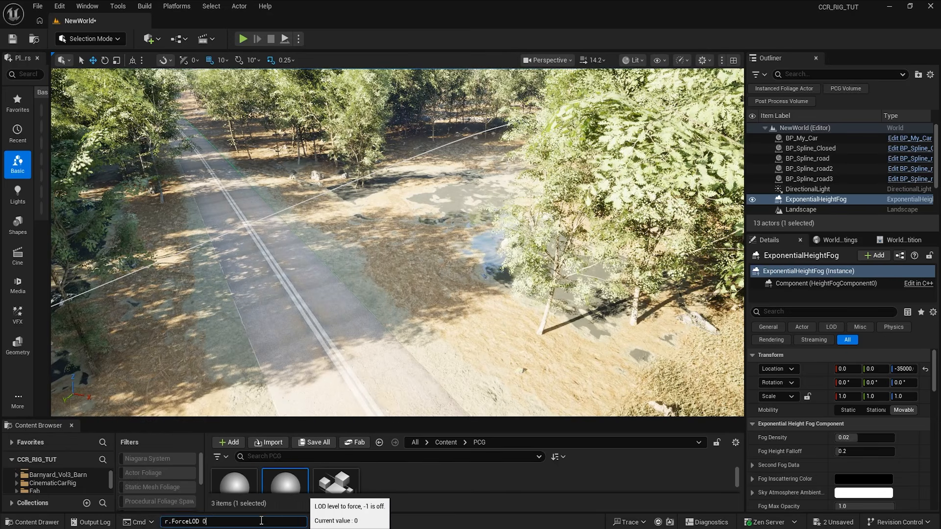
key("Return")
Save the level and examine the car on the forest road in Path Tracing view mode
right_click_drag(324, 353, 299, 287)
right_click_drag(378, 387, 1, 324)
scroll(142, 375, "down", 2)
scroll(98, 385, "down", 12)
scroll(37, 377, "down", 4)
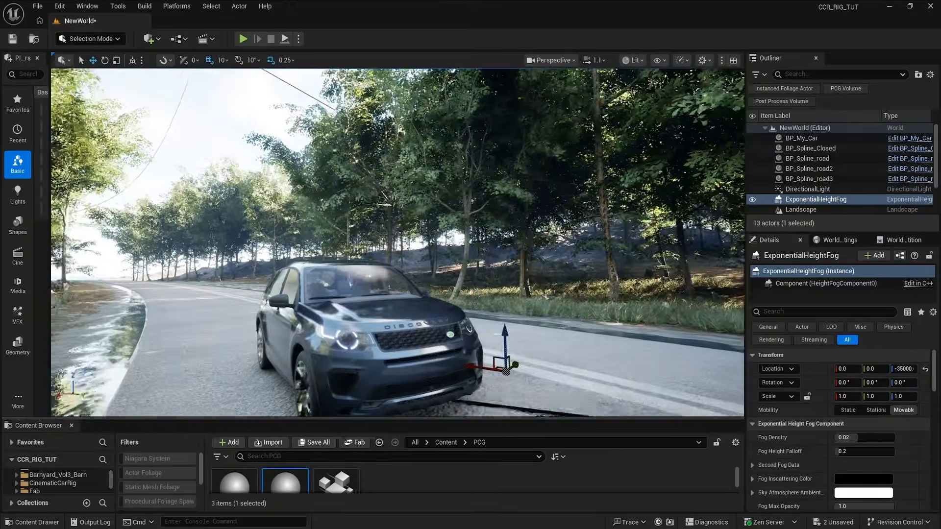
key("ctrl+s")
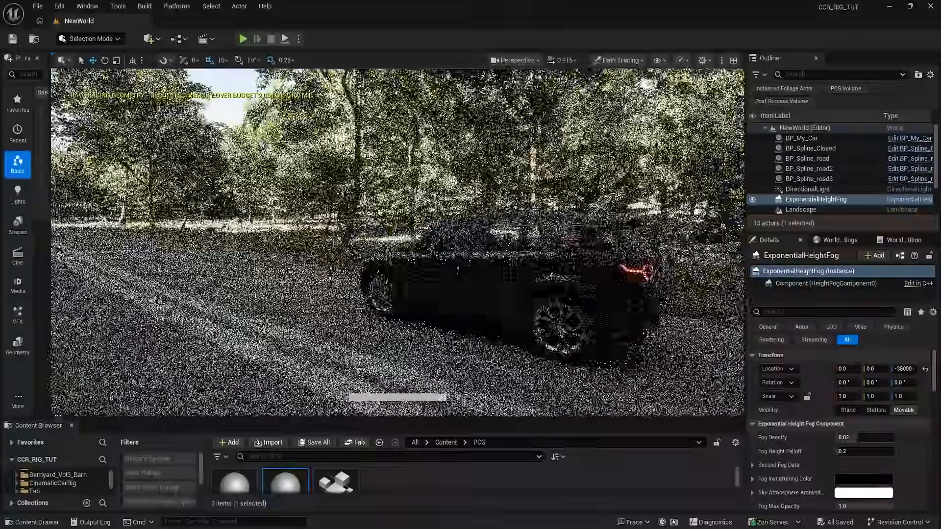
right_click_drag(397, 243, 374, 274)
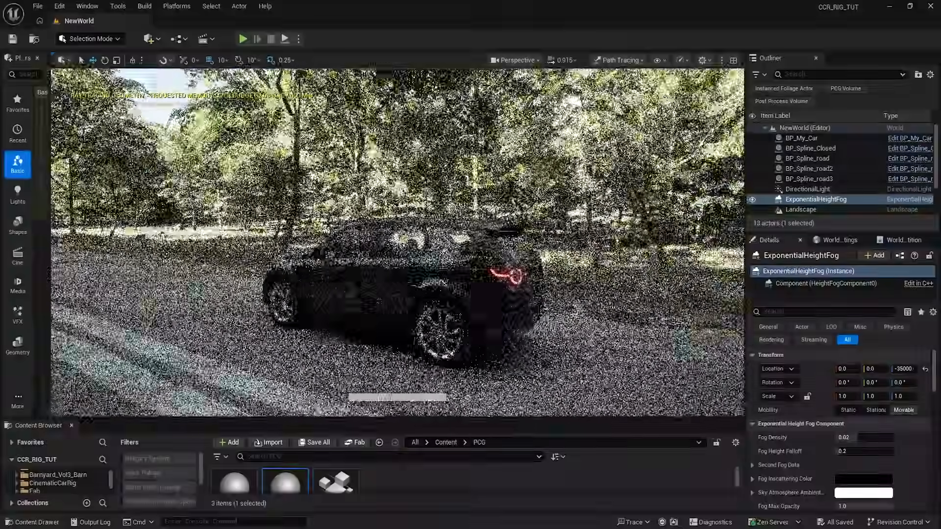